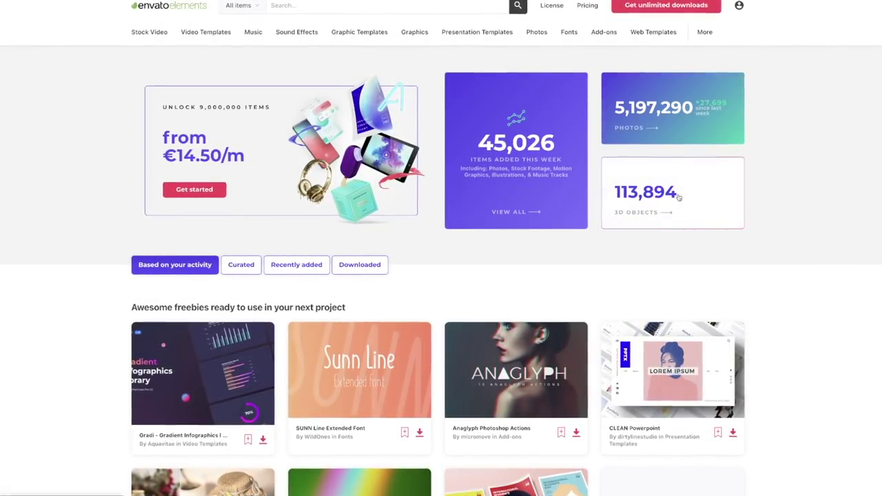
# - Scroll down through the Envato Elements home page
pyautogui.scroll(-10, 679, 198)
pyautogui.scroll(-3, 678, 197)
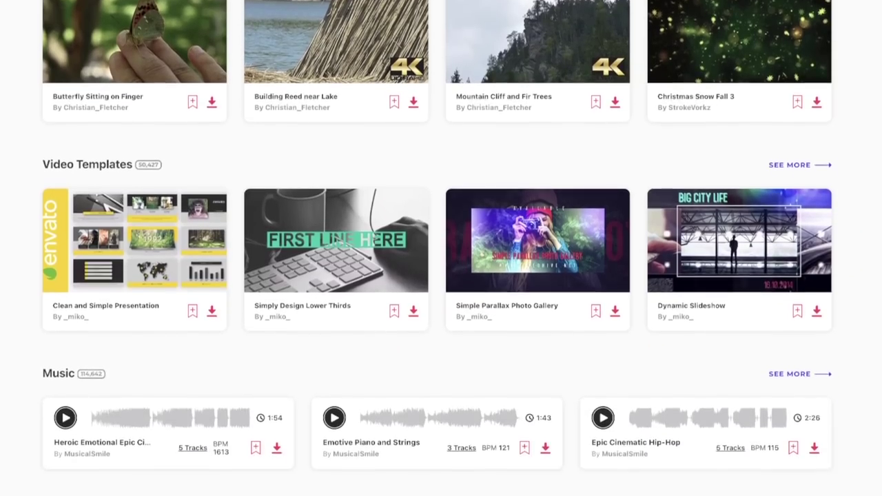
pyautogui.scroll(-2, 441, 248)
pyautogui.scroll(-2, 441, 249)
pyautogui.scroll(-2, 441, 248)
pyautogui.scroll(-2, 441, 248)
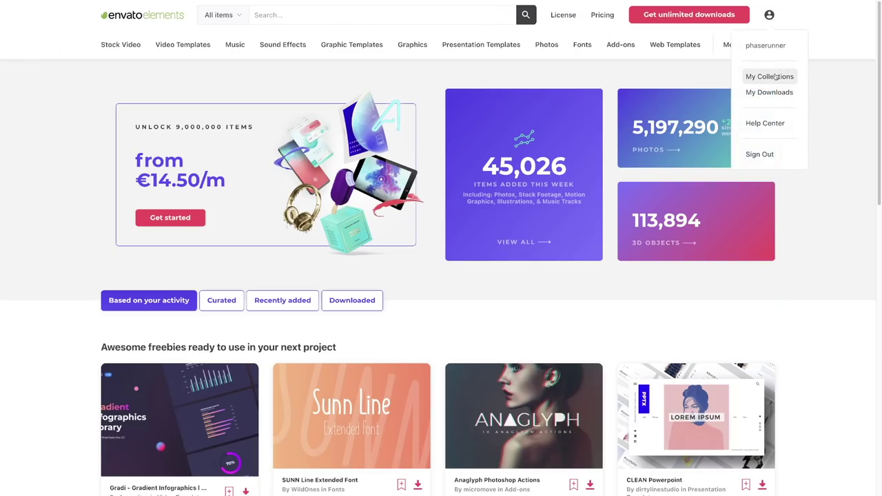
# - Open the YouTube - Stag Artwork collection and scroll through its items
pyautogui.click(769, 77)
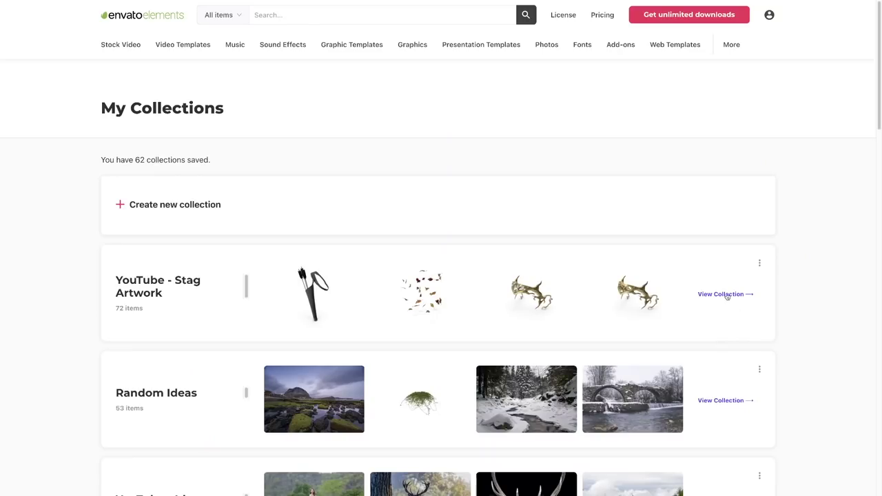
pyautogui.click(724, 294)
pyautogui.scroll(-2, 855, 135)
pyautogui.scroll(-2, 855, 135)
pyautogui.scroll(-1, 855, 136)
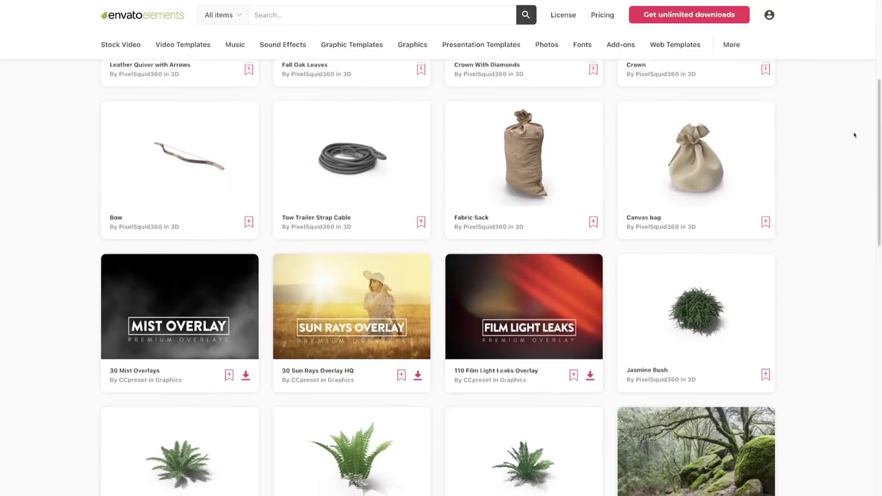
pyautogui.scroll(-1, 855, 135)
pyautogui.scroll(-1, 854, 136)
pyautogui.scroll(-1, 855, 135)
pyautogui.scroll(-1, 855, 135)
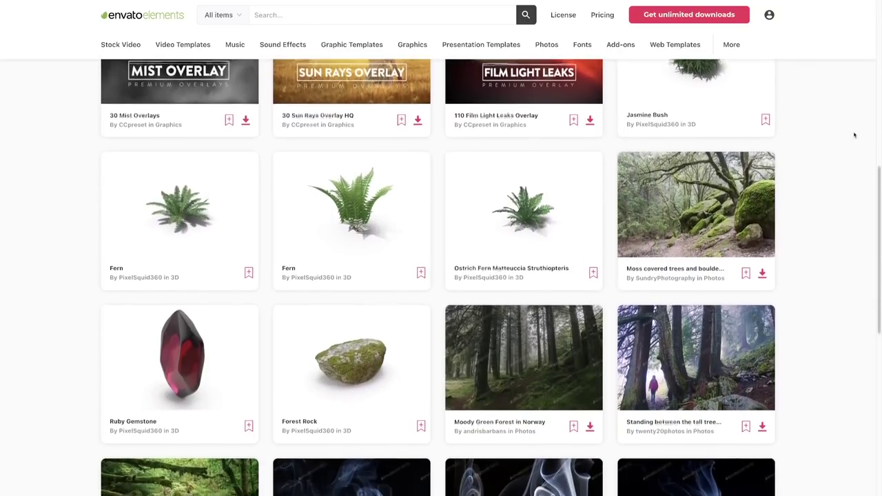
pyautogui.scroll(-1, 854, 135)
pyautogui.scroll(-1, 855, 135)
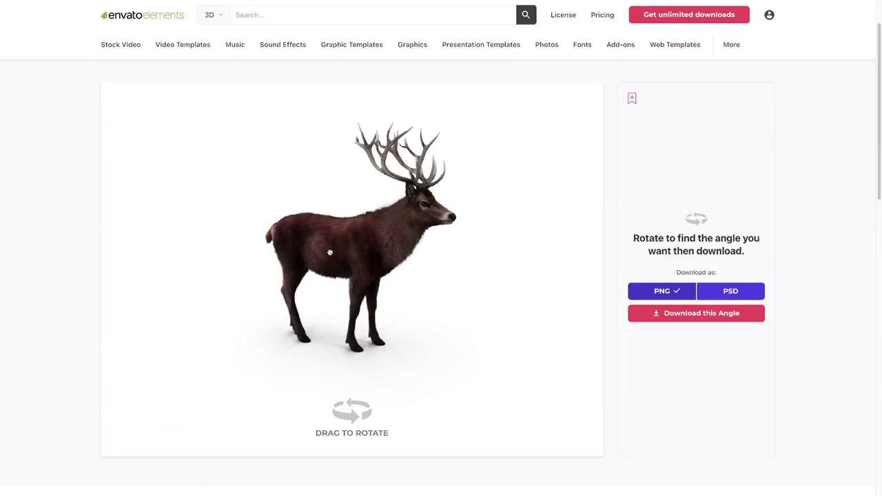
# - Rotate the 3D stag preview so it faces left
pyautogui.moveTo(329, 252); pyautogui.dragTo(317, 252)
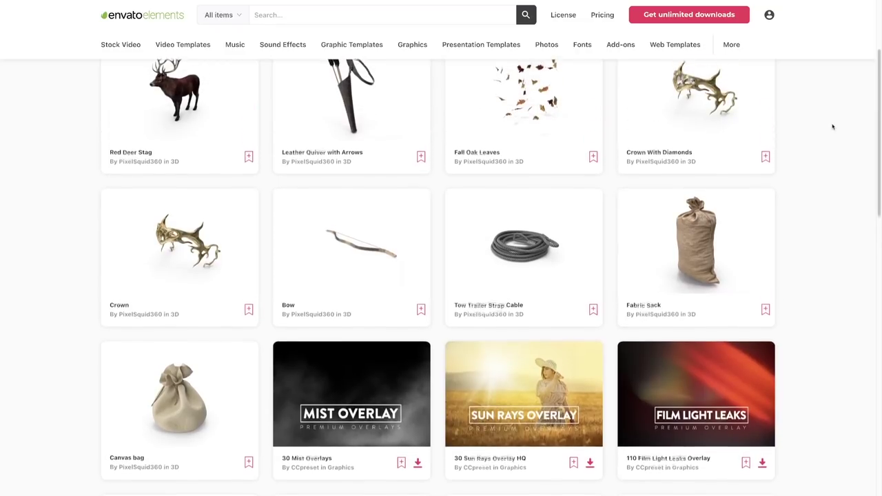
pyautogui.scroll(2, 833, 127)
pyautogui.scroll(2, 832, 126)
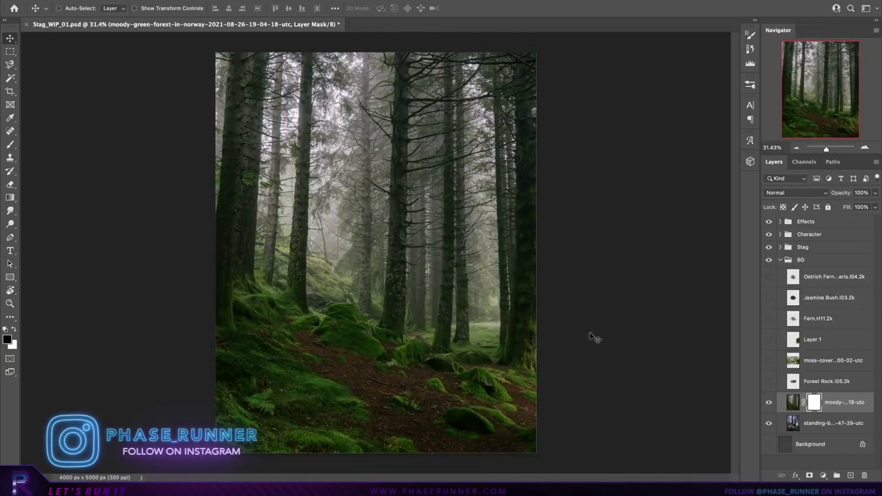
# - Paint black on the moody forest mask to reveal the misty trees and rocks
pyautogui.press('b')
pyautogui.rightClick(284, 223)
pyautogui.moveTo(262, 199); pyautogui.dragTo(352, 62)
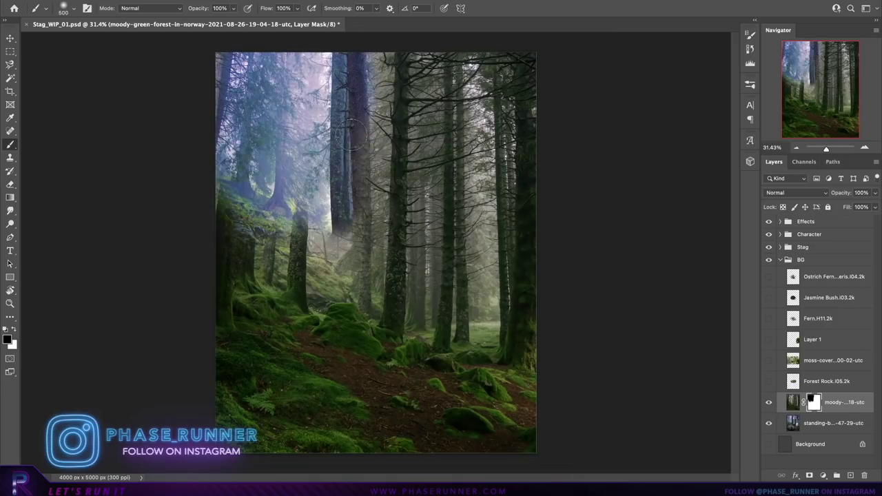
pyautogui.press(']')
pyautogui.press(']')
pyautogui.press(']')
pyautogui.moveTo(310, 213); pyautogui.dragTo(248, 276)
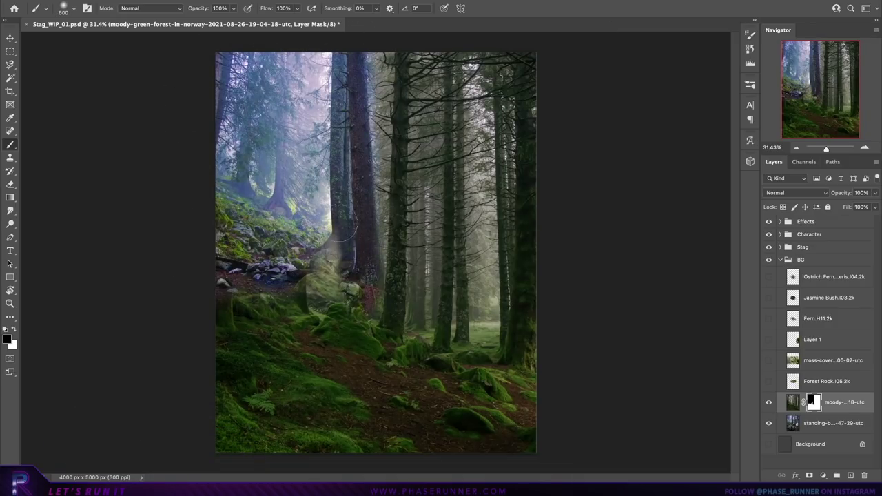
# - Reposition the masked forest layer and scale it down to about 91%
pyautogui.press('v')
pyautogui.moveTo(375, 155); pyautogui.dragTo(360, 200)
pyautogui.hotkey('ctrl', 't')
pyautogui.hotkey('ctrl', '0')
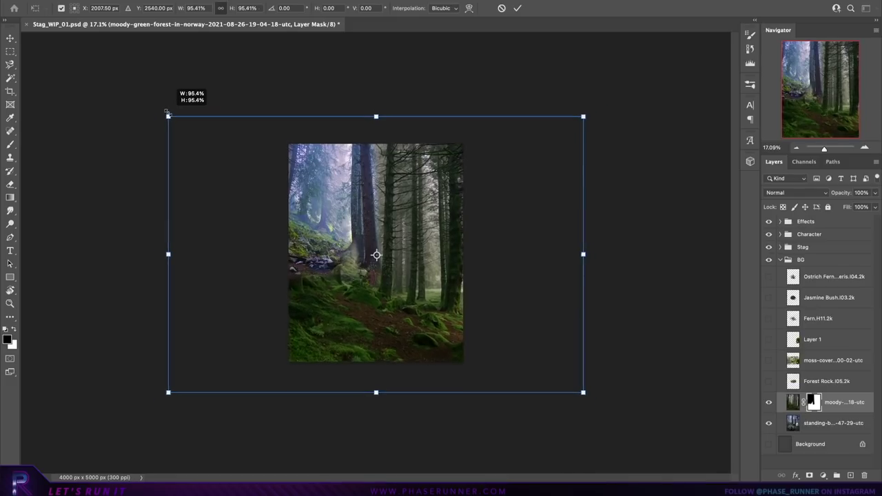
pyautogui.moveTo(167, 114); pyautogui.dragTo(182, 123)
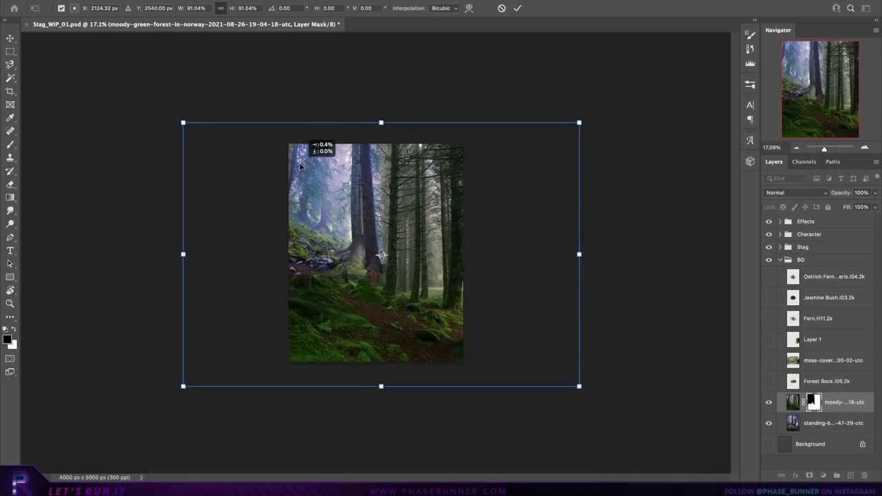
pyautogui.press('Return')
pyautogui.hotkey('ctrl', '0')
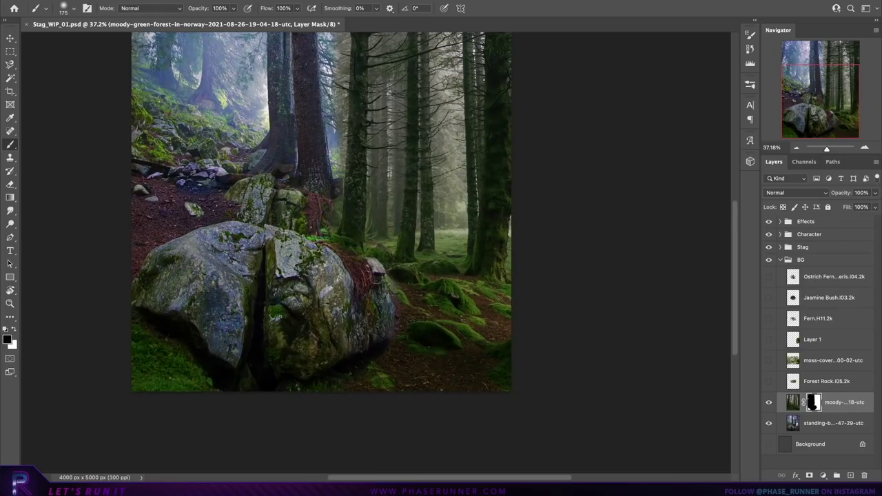
# - Add a clipped Color Balance adjustment shifting the forest's cyan-red balance
pyautogui.hotkey('ctrl', '0')
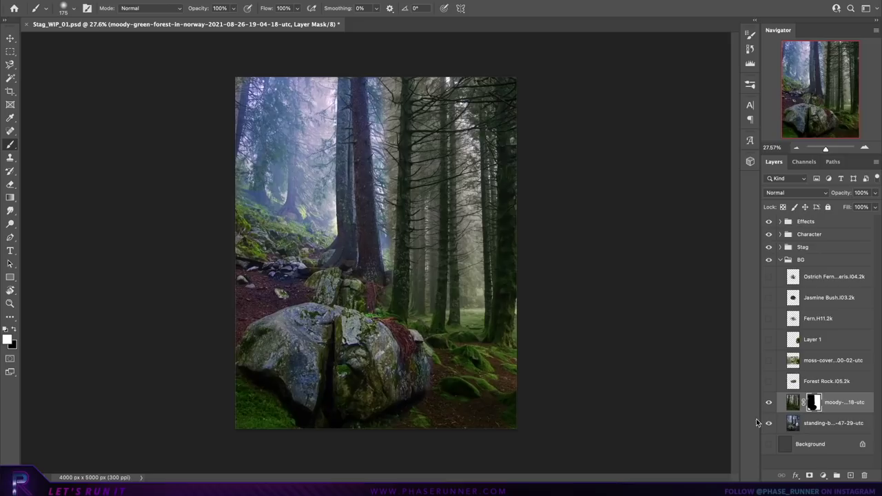
pyautogui.click(823, 475)
pyautogui.moveTo(670, 219); pyautogui.dragTo(663, 220)
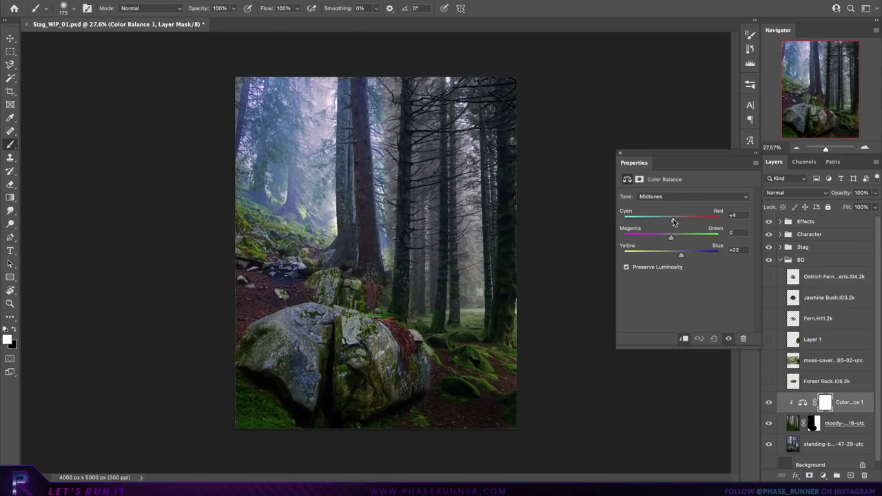
pyautogui.click(620, 153)
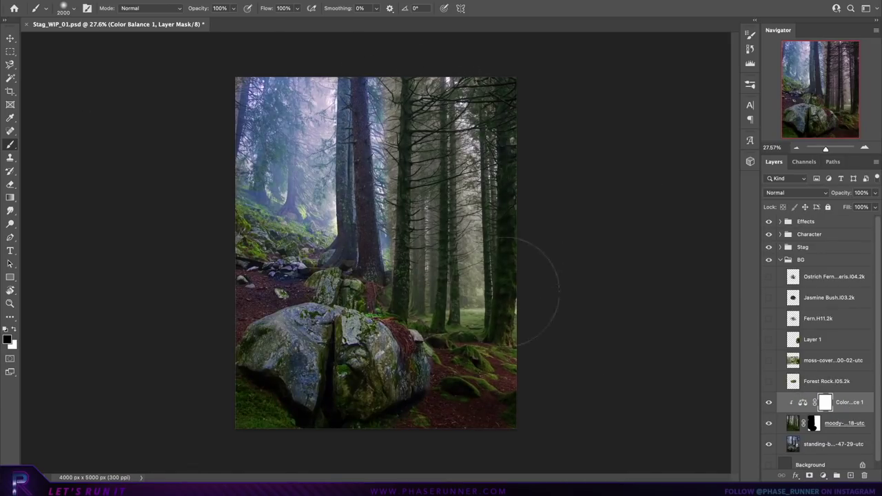
# - Add a Hue/Saturation hue shift and paint it off the lower forest
pyautogui.click(823, 476)
pyautogui.moveTo(684, 235); pyautogui.dragTo(723, 235)
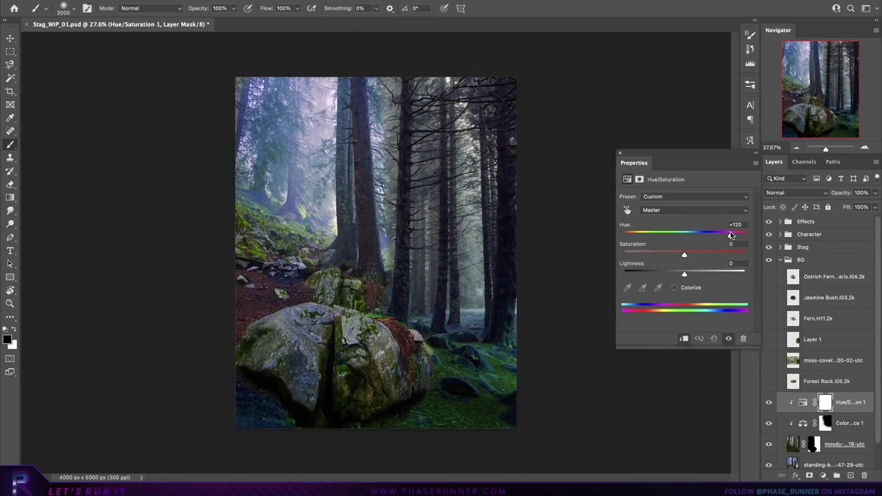
pyautogui.click(619, 153)
pyautogui.moveTo(394, 413); pyautogui.dragTo(508, 406)
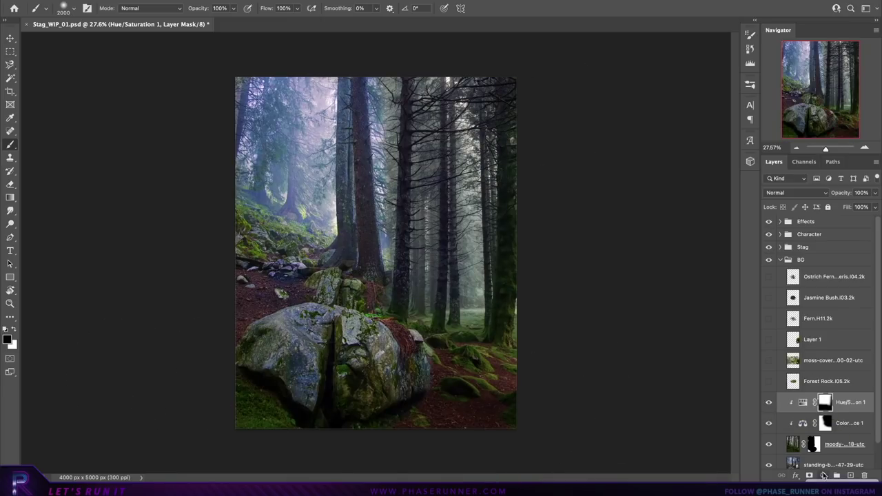
# - Add a second Color Balance adjustment layer to the forest
pyautogui.click(823, 475)
pyautogui.click(852, 409)
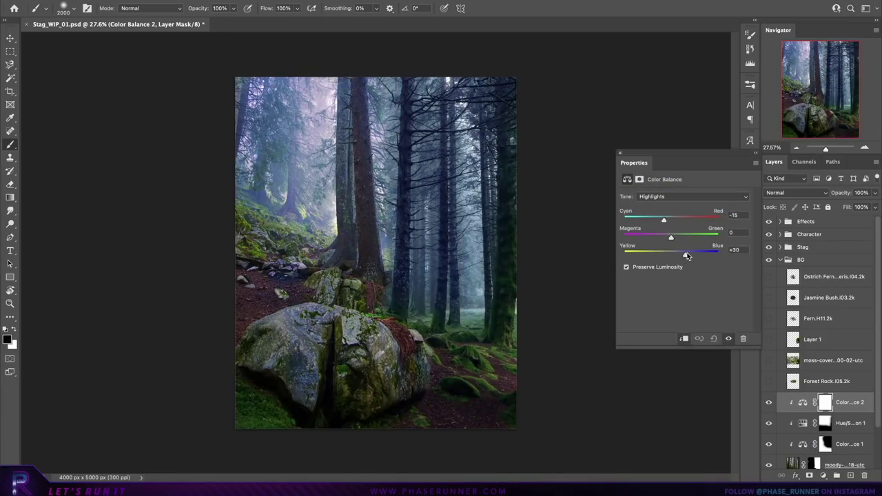
pyautogui.click(619, 153)
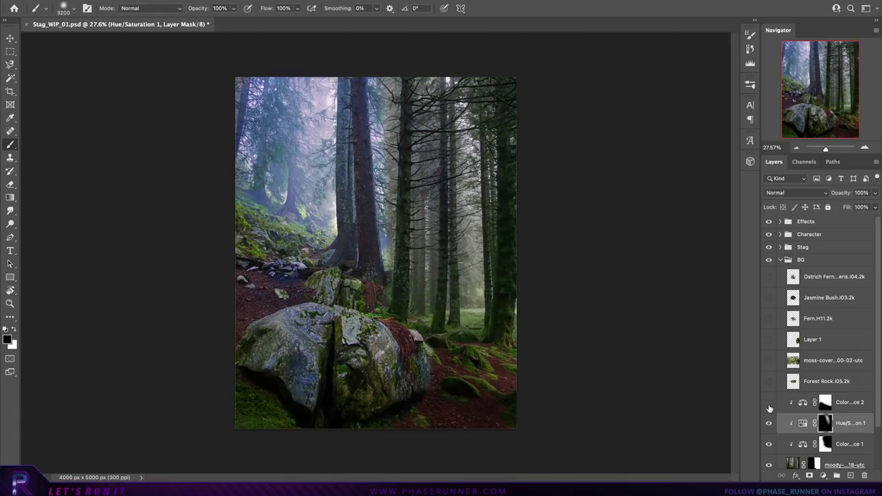
pyautogui.scroll(-2, 820, 447)
# - Show the Forest Rock layer and enlarge it over the boulder
pyautogui.click(769, 341)
pyautogui.click(827, 341)
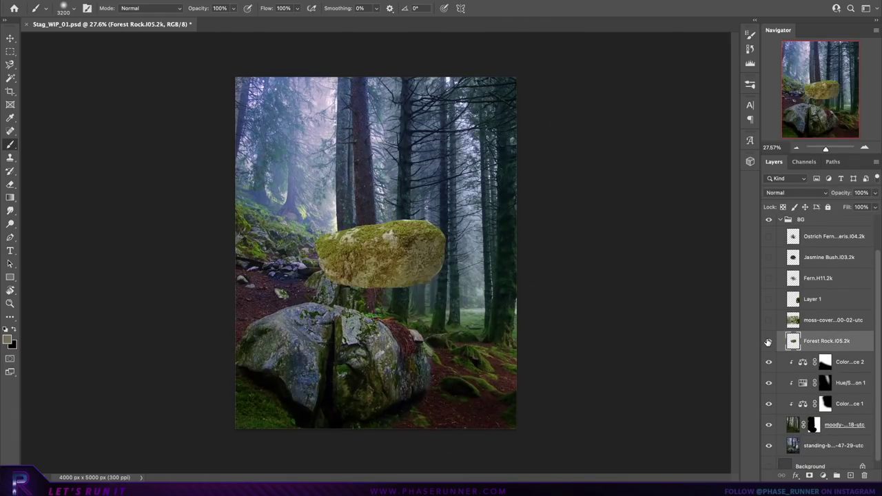
pyautogui.press('v')
pyautogui.hotkey('ctrl', '+')
pyautogui.moveTo(521, 280); pyautogui.dragTo(604, 376)
# - Warp the rock's sides and top to fit the boulder's shape
pyautogui.hotkey('ctrl', '-')
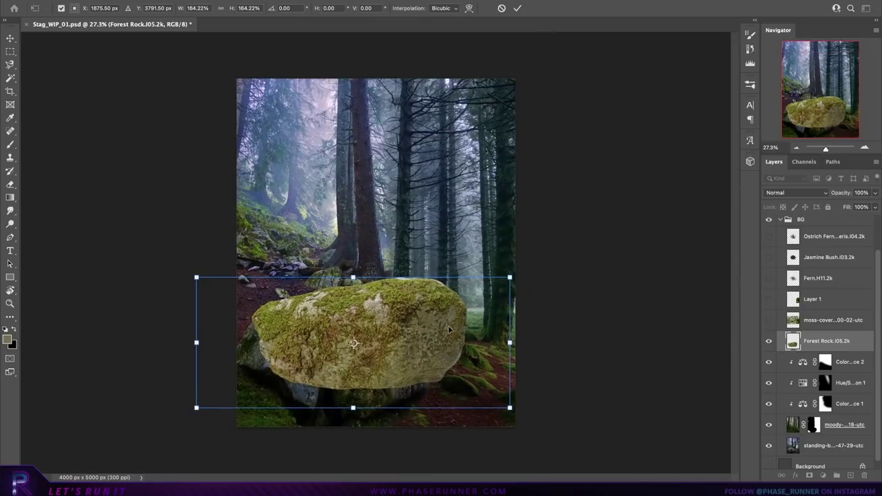
pyautogui.moveTo(483, 345)
pyautogui.mouseDown()
pyautogui.moveTo(417, 408)
pyautogui.moveTo(448, 414)
pyautogui.mouseUp()
pyautogui.moveTo(510, 278); pyautogui.dragTo(483, 269)
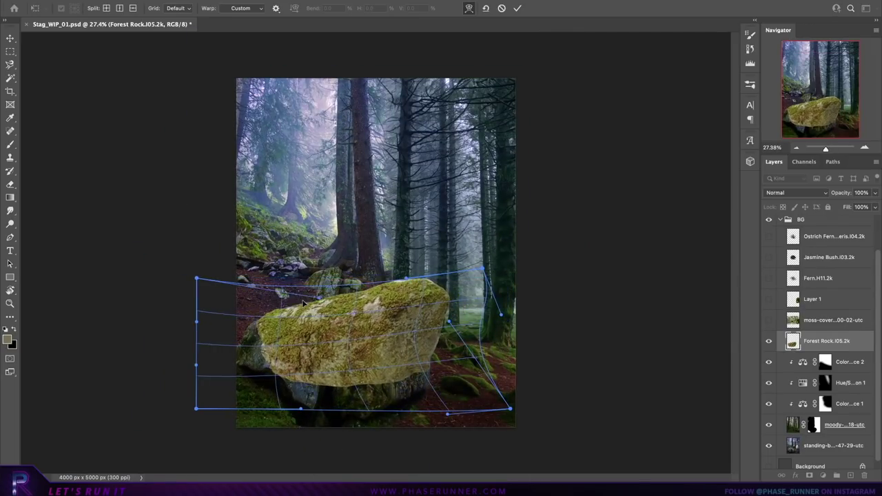
pyautogui.moveTo(331, 296); pyautogui.dragTo(339, 314)
pyautogui.moveTo(259, 394); pyautogui.dragTo(238, 390)
pyautogui.press('Return')
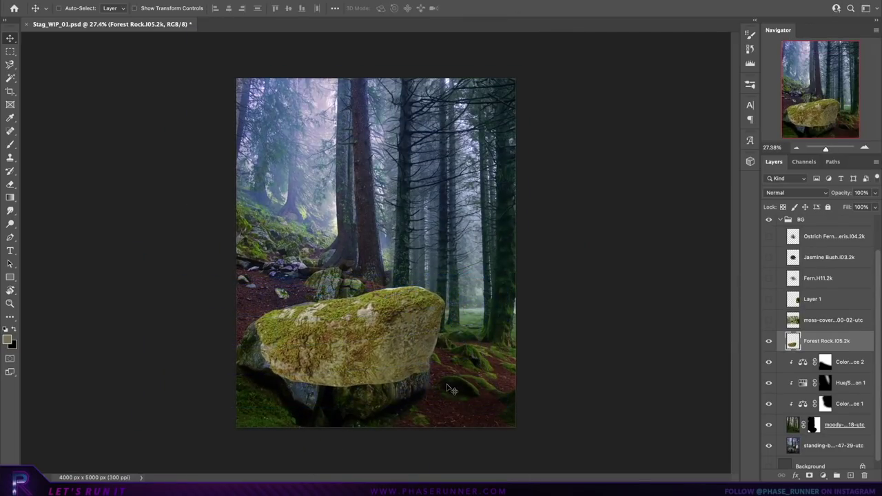
# - Darken the rock with Brightness/Contrast (-67, 79), mask its left side, add Color Balance
pyautogui.moveTo(683, 245); pyautogui.dragTo(733, 245)
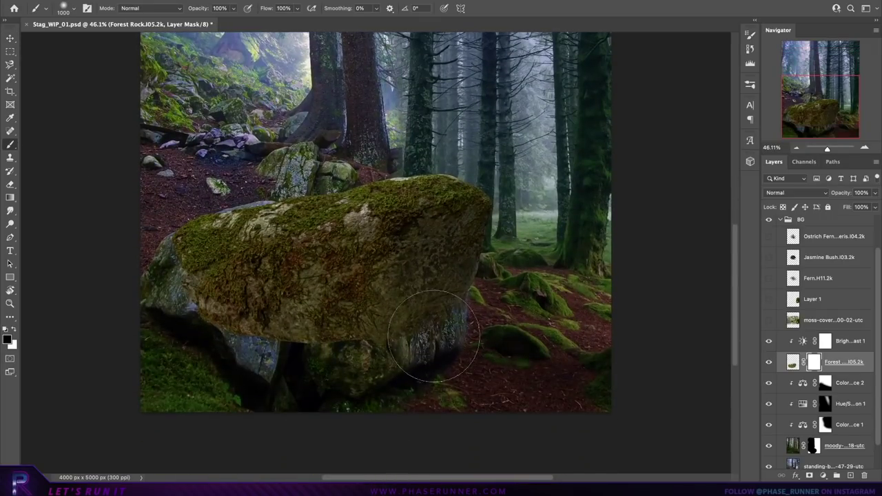
pyautogui.moveTo(434, 336); pyautogui.dragTo(148, 250)
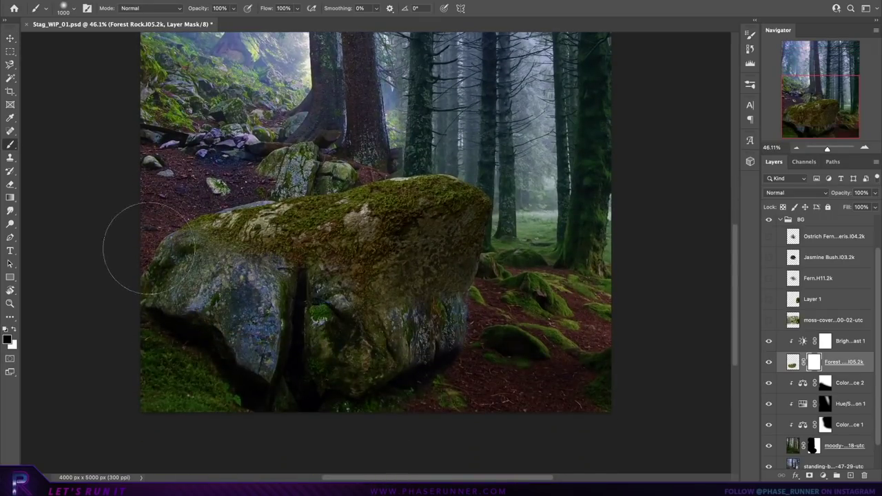
pyautogui.press('[')
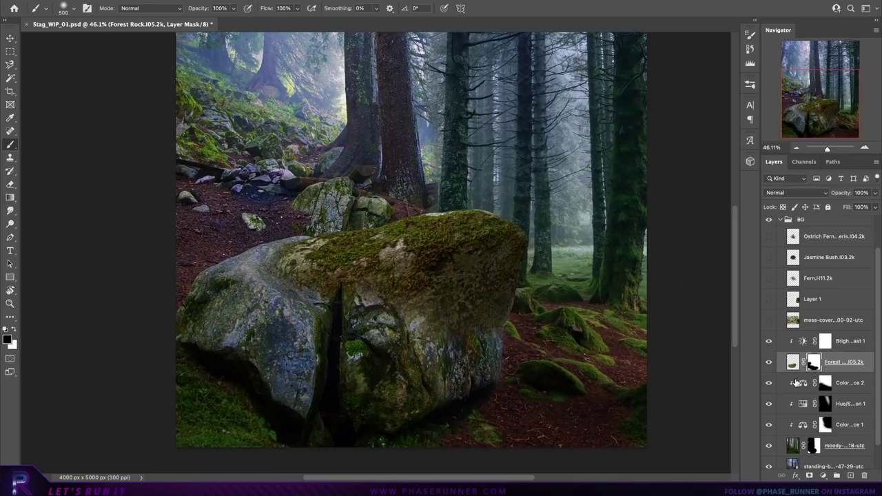
pyautogui.click(823, 476)
pyautogui.click(832, 455)
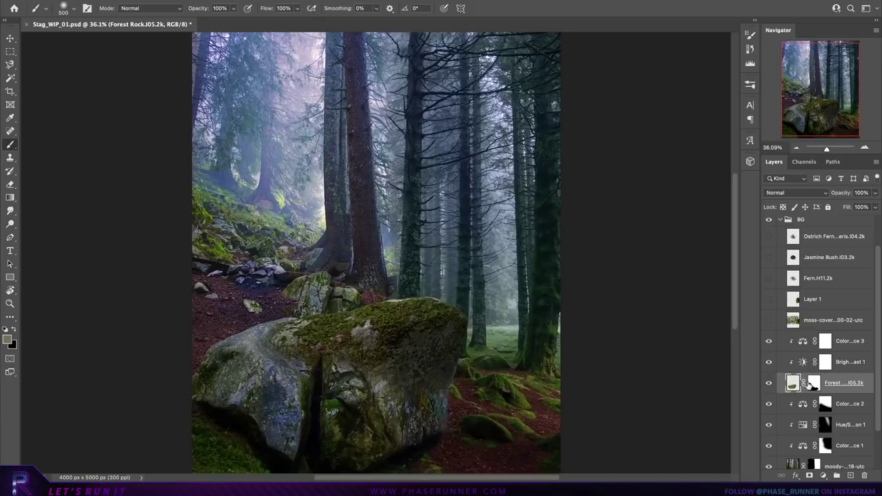
# - Add an Exposure adjustment layer
pyautogui.click(822, 475)
pyautogui.click(825, 449)
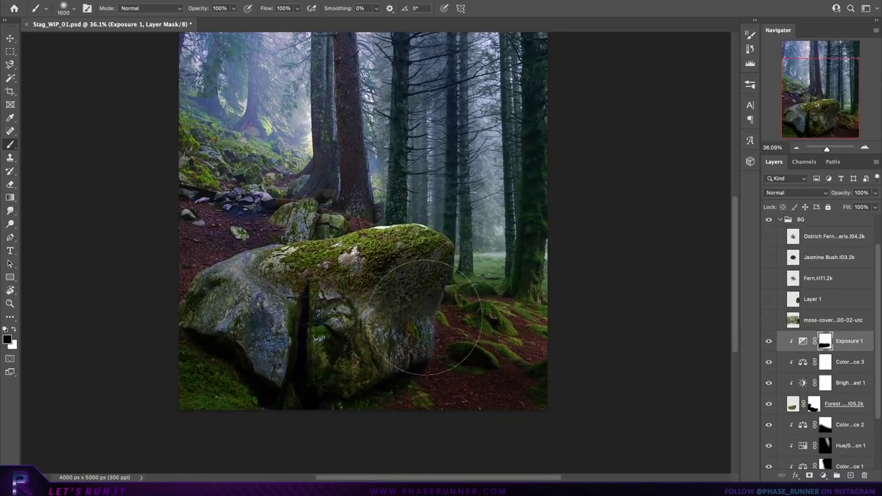
pyautogui.press('v')
pyautogui.scroll(-3, 769, 374)
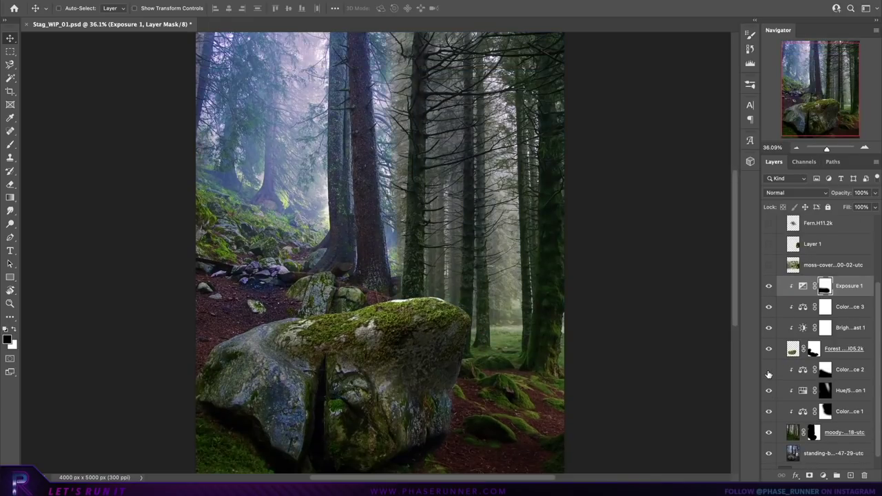
# - Add a second Exposure adjustment above Color Balance 2
pyautogui.doubleClick(803, 370)
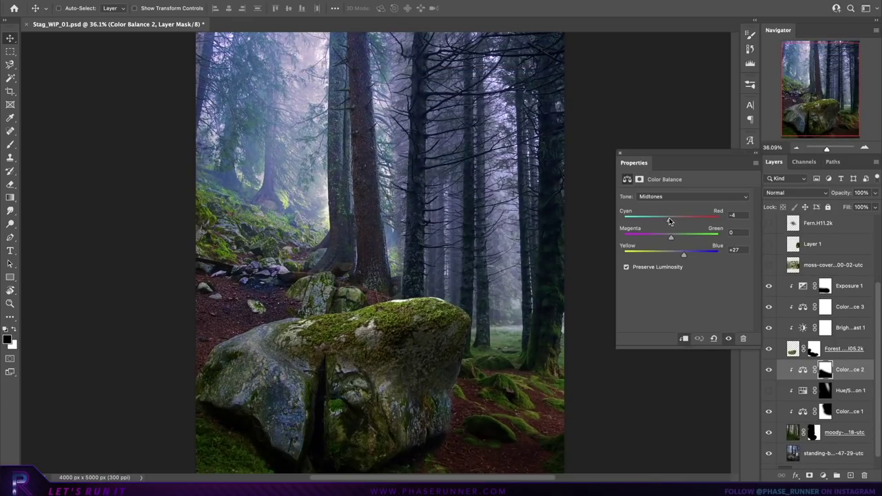
pyautogui.rightClick(847, 370)
pyautogui.press('Escape')
pyautogui.rightClick(847, 380)
pyautogui.click(855, 482)
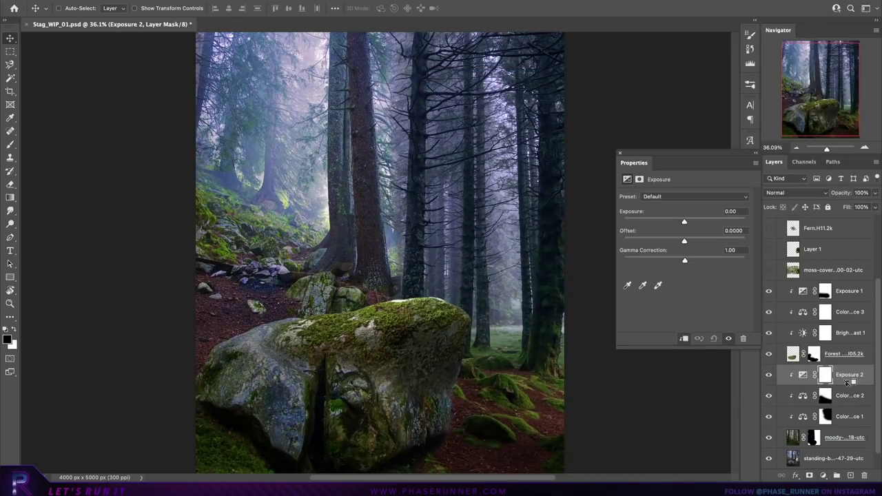
# - Invert the Exposure 2 mask and paint white over the right-side trees
pyautogui.hotkey('ctrl', 'i')
pyautogui.press('x')
pyautogui.press('b')
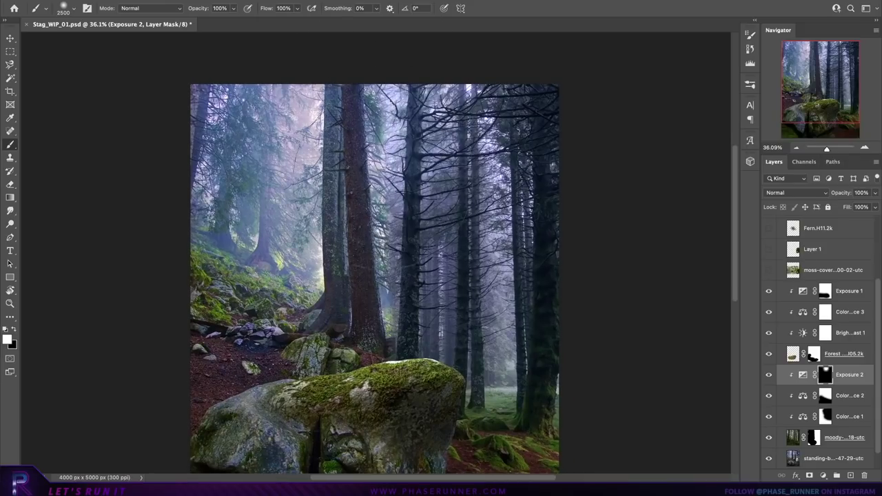
pyautogui.moveTo(482, 125); pyautogui.dragTo(482, 331)
pyautogui.press(']')
pyautogui.press(']')
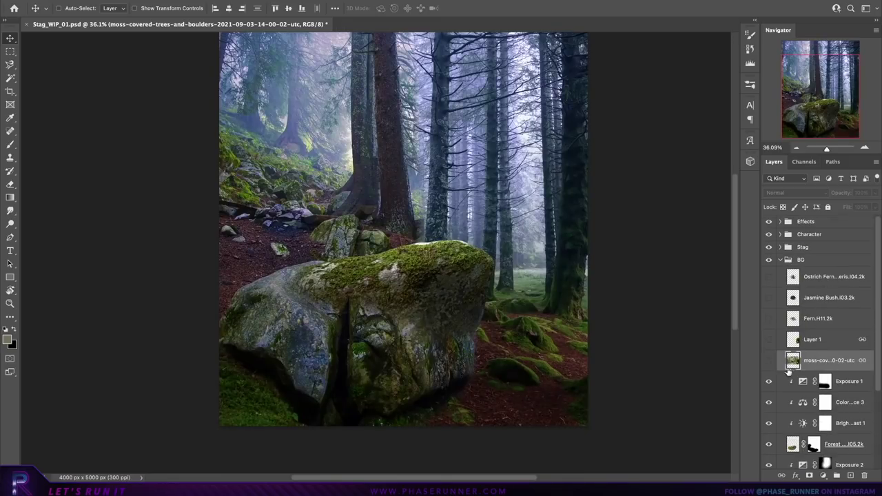
# - Show the mossy boulder layer, flip it horizontally and place it lower-left
pyautogui.click(769, 339)
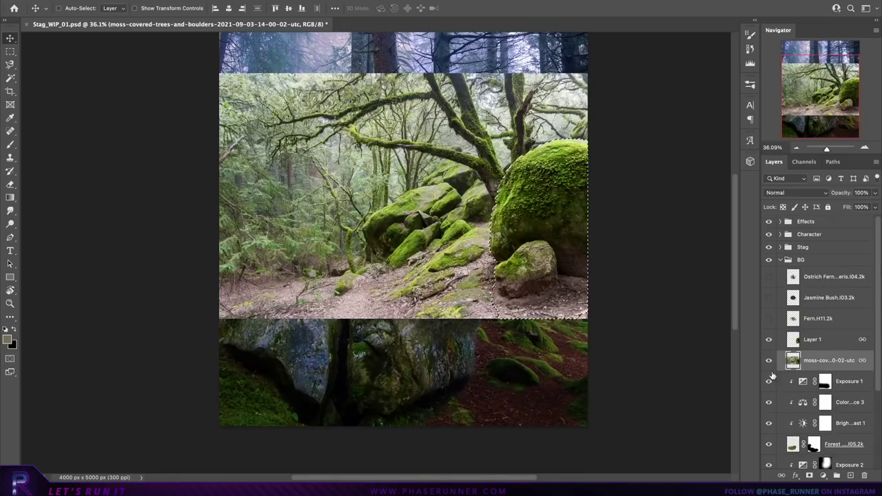
pyautogui.click(812, 339)
pyautogui.hotkey('ctrl', 't')
pyautogui.moveTo(539, 175)
pyautogui.mouseDown()
pyautogui.moveTo(451, 439)
pyautogui.moveTo(557, 393)
pyautogui.mouseUp()
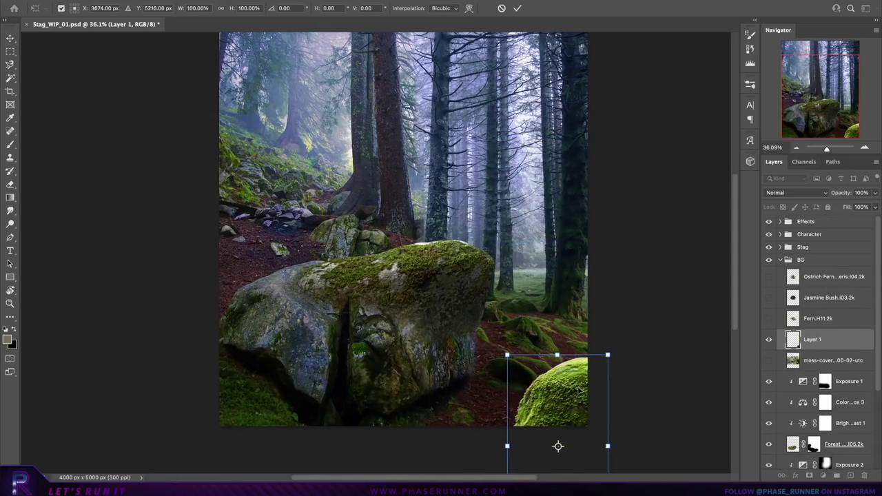
pyautogui.rightClick(569, 396)
pyautogui.click(589, 459)
pyautogui.moveTo(589, 459); pyautogui.dragTo(264, 406)
pyautogui.press('Return')
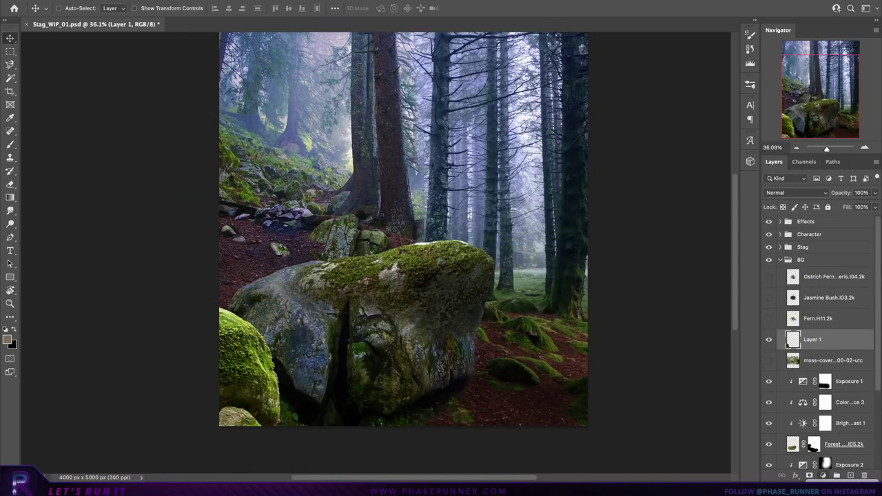
# - Darken the boulder with clipped Brightness/Contrast and Color Balance, then nudge it into place
pyautogui.click(822, 476)
pyautogui.click(837, 441)
pyautogui.moveTo(682, 223); pyautogui.dragTo(646, 223)
pyautogui.click(619, 153)
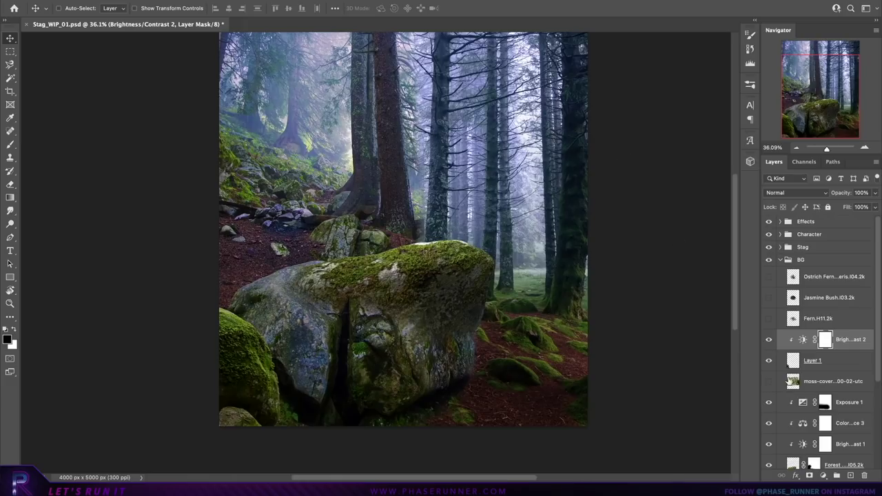
pyautogui.click(823, 476)
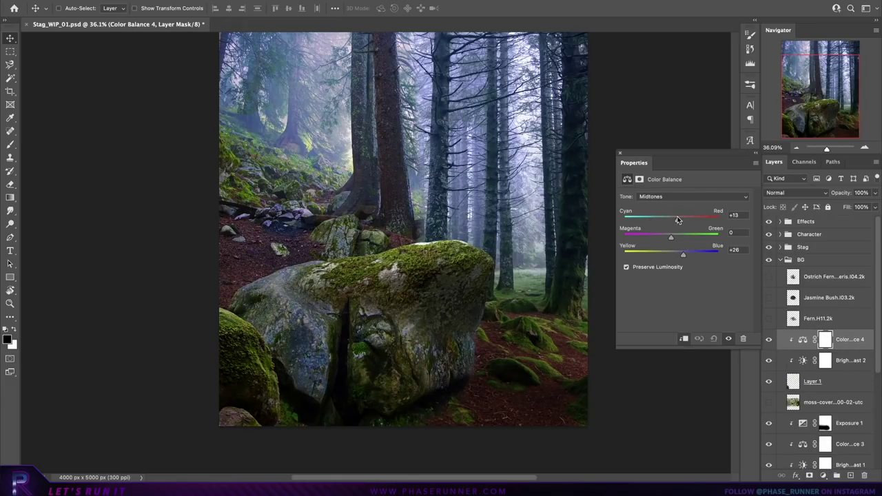
pyautogui.click(619, 153)
pyautogui.click(813, 381)
pyautogui.moveTo(275, 222); pyautogui.dragTo(279, 246)
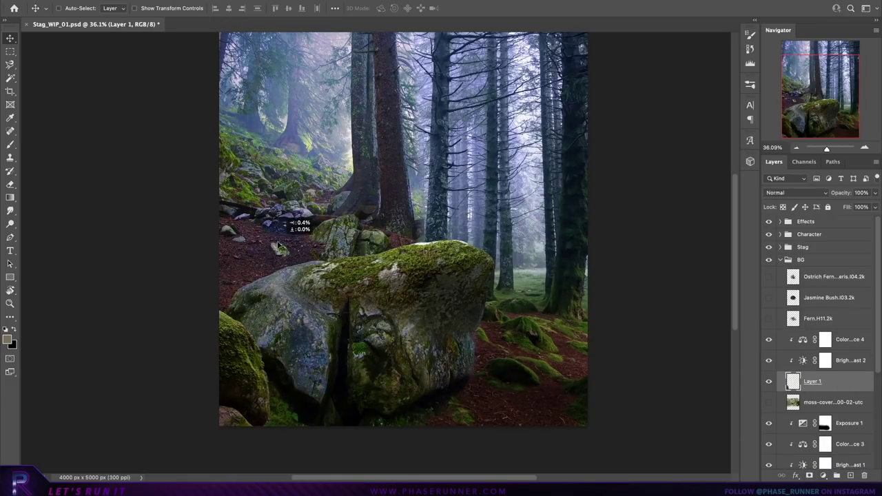
# - Move the fern onto the big rock and darken it with clipped Brightness/Contrast (-82, 52)
pyautogui.click(769, 319)
pyautogui.click(818, 318)
pyautogui.moveTo(384, 177); pyautogui.dragTo(423, 276)
pyautogui.click(823, 475)
pyautogui.click(837, 441)
pyautogui.moveTo(683, 244); pyautogui.dragTo(716, 244)
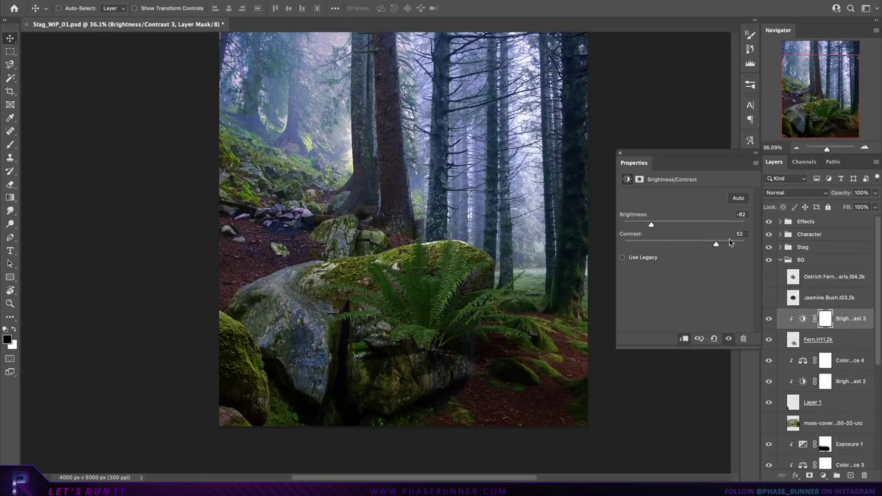
pyautogui.click(619, 153)
# - Tuck the fern behind the rock's left edge and reveal the Jasmine Bush layer
pyautogui.click(818, 339)
pyautogui.moveTo(413, 290)
pyautogui.mouseDown()
pyautogui.moveTo(644, 354)
pyautogui.moveTo(176, 241)
pyautogui.moveTo(228, 248)
pyautogui.mouseUp()
pyautogui.hotkey('ctrl', '[')
pyautogui.hotkey('ctrl', '[')
pyautogui.hotkey('ctrl', '[')
pyautogui.moveTo(358, 317)
pyautogui.mouseDown()
pyautogui.moveTo(379, 342)
pyautogui.moveTo(355, 305)
pyautogui.mouseUp()
pyautogui.click(825, 381)
pyautogui.press('b')
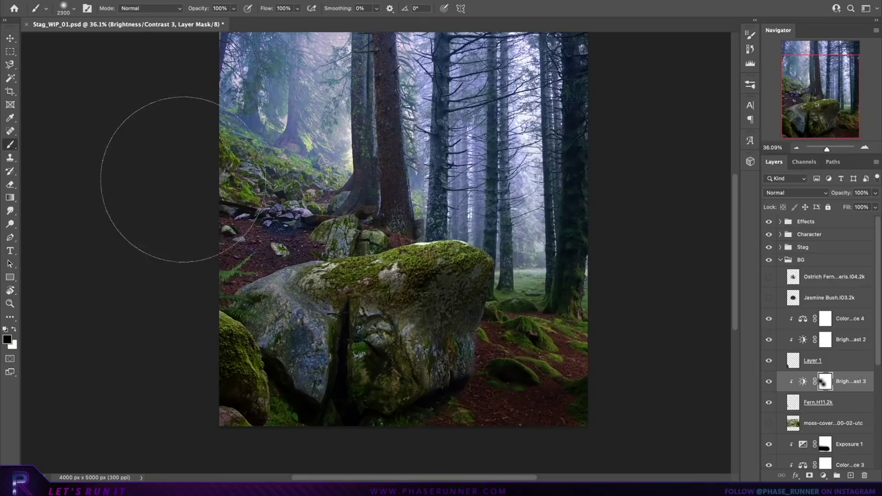
pyautogui.click(769, 297)
pyautogui.click(829, 297)
# - Lower the Jasmine Bush in the layer stack and place it under the rock
pyautogui.press('v')
pyautogui.moveTo(829, 297); pyautogui.dragTo(836, 357)
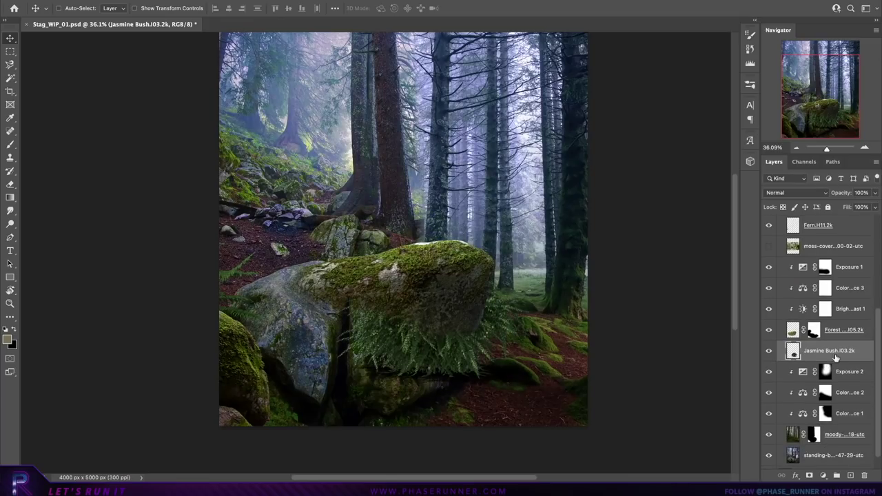
pyautogui.moveTo(510, 345)
pyautogui.mouseDown()
pyautogui.moveTo(506, 241)
pyautogui.moveTo(510, 268)
pyautogui.moveTo(622, 383)
pyautogui.moveTo(642, 445)
pyautogui.mouseUp()
pyautogui.hotkey('ctrl', 't')
pyautogui.press('Return')
# - Clip Exposure and Hue/Saturation adjustments to the bush, shifting its hue slightly
pyautogui.moveTo(829, 352); pyautogui.dragTo(838, 241)
pyautogui.moveTo(685, 226); pyautogui.dragTo(681, 227)
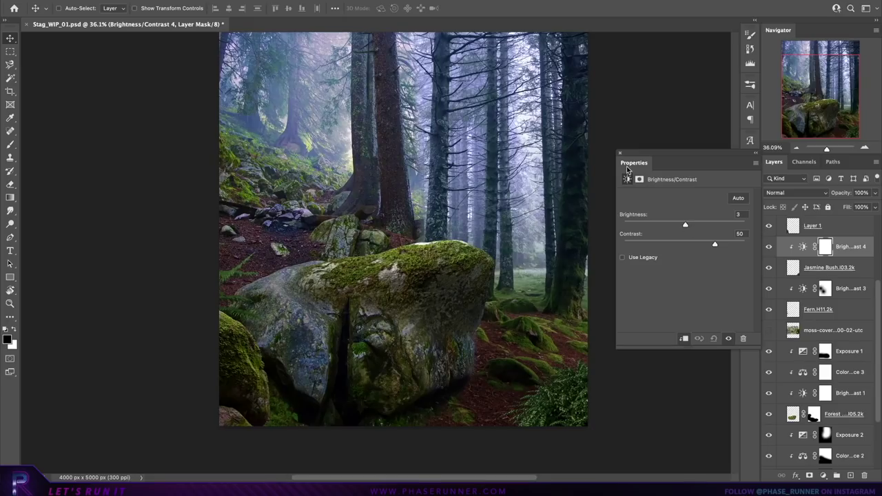
pyautogui.click(823, 476)
pyautogui.press('b')
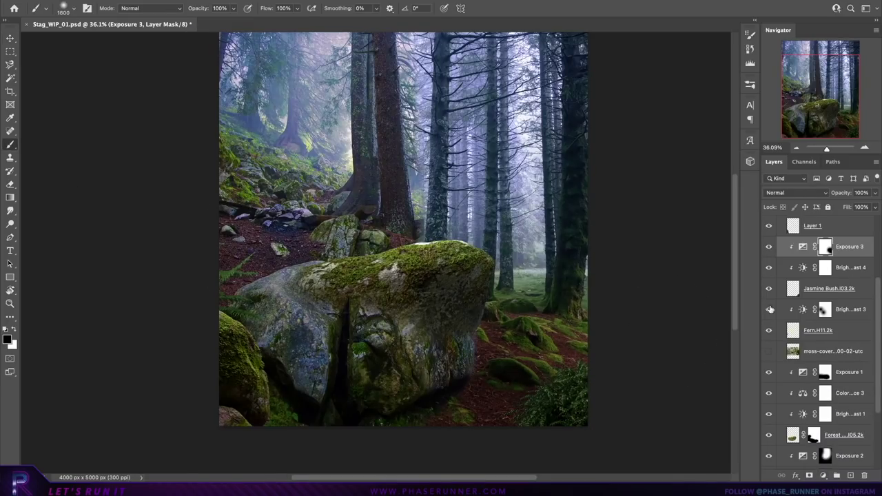
pyautogui.click(829, 288)
pyautogui.click(824, 475)
pyautogui.click(837, 441)
pyautogui.moveTo(684, 235); pyautogui.dragTo(687, 237)
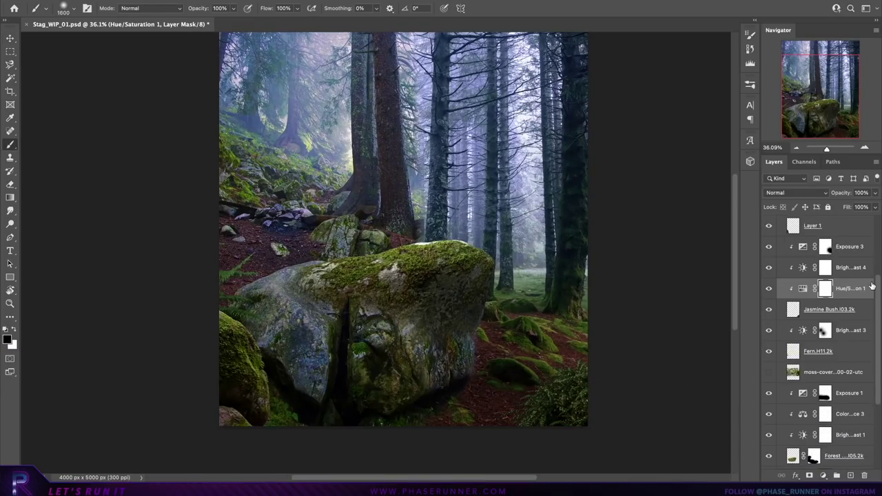
# - Place the Ostrich Fern along the left edge with a clipped Brightness/Contrast darkening
pyautogui.press('Return')
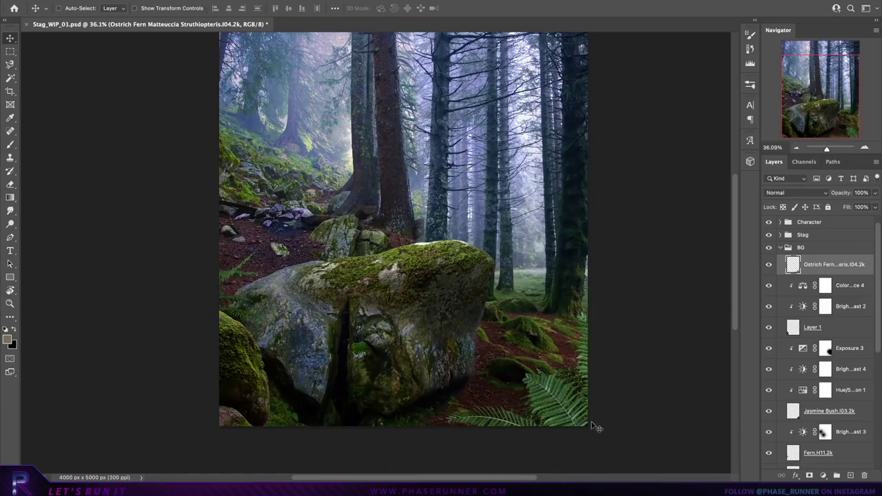
pyautogui.click(824, 476)
pyautogui.click(749, 246)
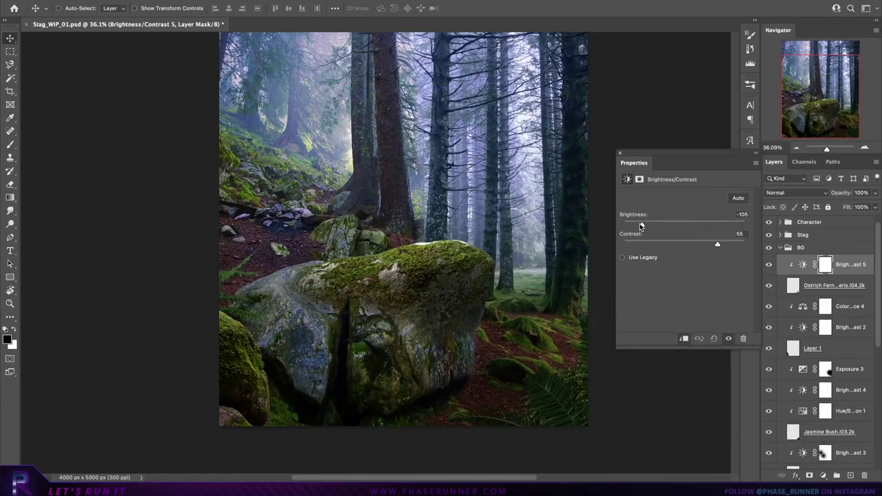
pyautogui.moveTo(640, 226)
pyautogui.mouseDown()
pyautogui.moveTo(672, 285)
pyautogui.moveTo(126, 270)
pyautogui.mouseUp()
pyautogui.click(834, 285)
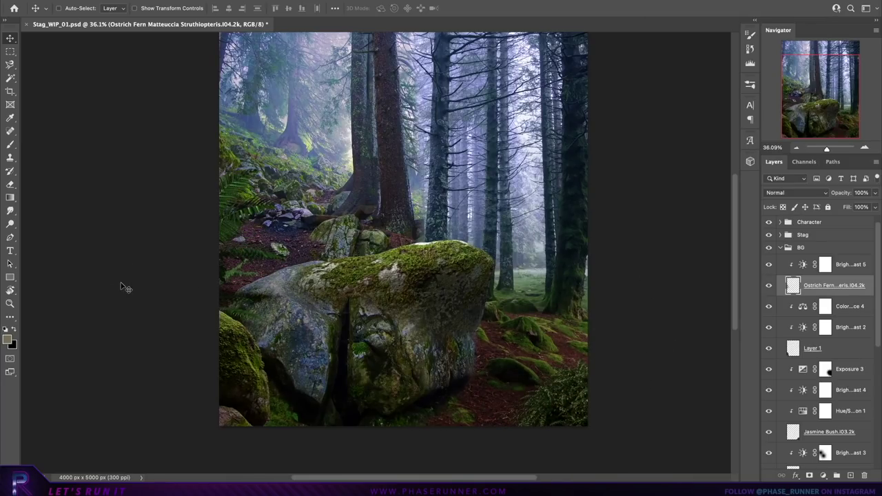
pyautogui.scroll(3, 226, 271)
# - Paint the fern's darkening mask to remove it from the left-side ferns
pyautogui.press('b')
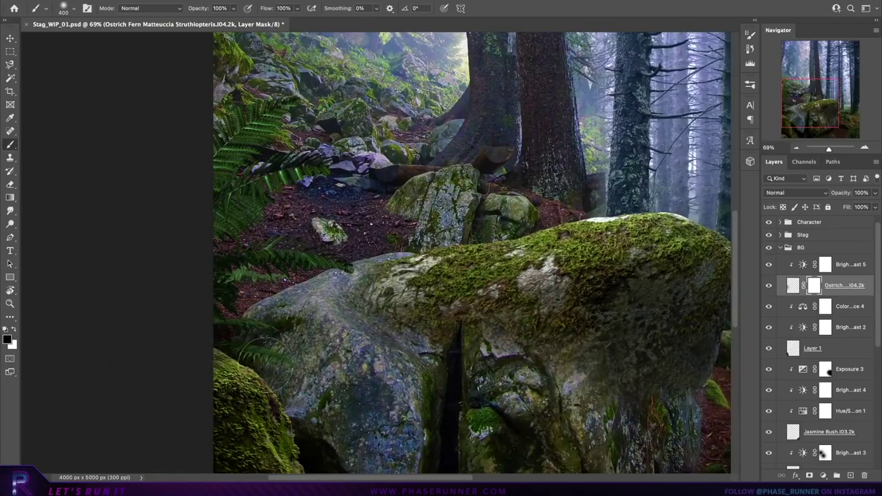
pyautogui.press('v')
pyautogui.hotkey('ctrl', '0')
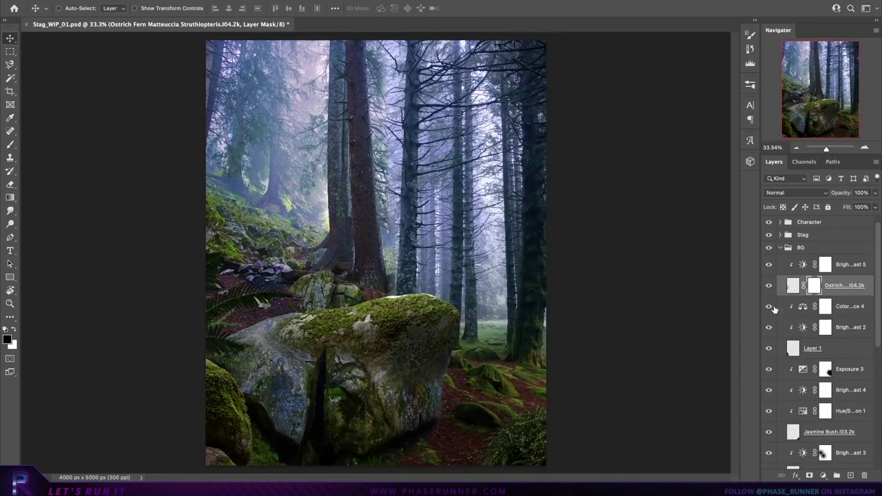
pyautogui.scroll(3, 162, 310)
pyautogui.click(7, 147)
pyautogui.click(859, 256)
pyautogui.scroll(1, 483, 275)
pyautogui.moveTo(248, 158); pyautogui.dragTo(399, 234)
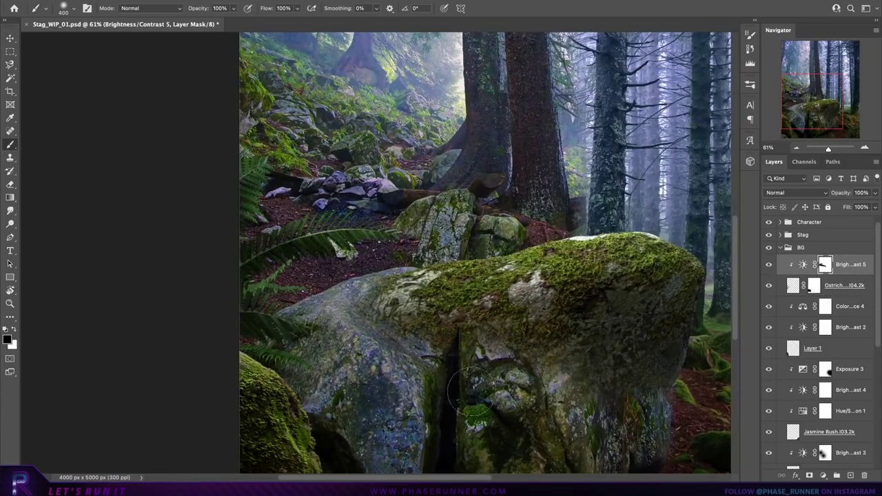
pyautogui.scroll(-3, 483, 255)
# - Add a clipped, brightened Exposure layer and paint it in only on selected areas
pyautogui.press('v')
pyautogui.click(823, 475)
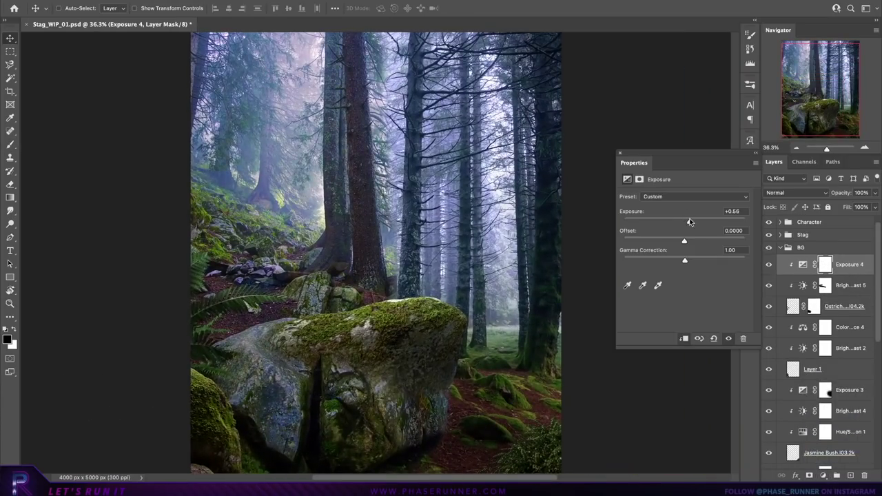
pyautogui.click(837, 427)
pyautogui.moveTo(684, 222); pyautogui.dragTo(709, 223)
pyautogui.scroll(2, 193, 372)
pyautogui.press('b')
pyautogui.moveTo(217, 276); pyautogui.dragTo(214, 151)
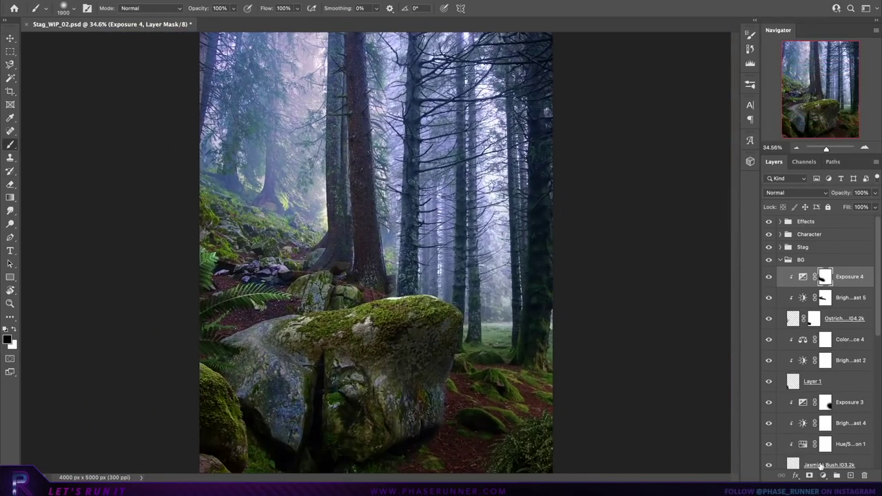
# - Darken an Exposure layer to -1.40, invert its mask, and paint shadows onto the rock and ground
pyautogui.moveTo(685, 222); pyautogui.dragTo(672, 222)
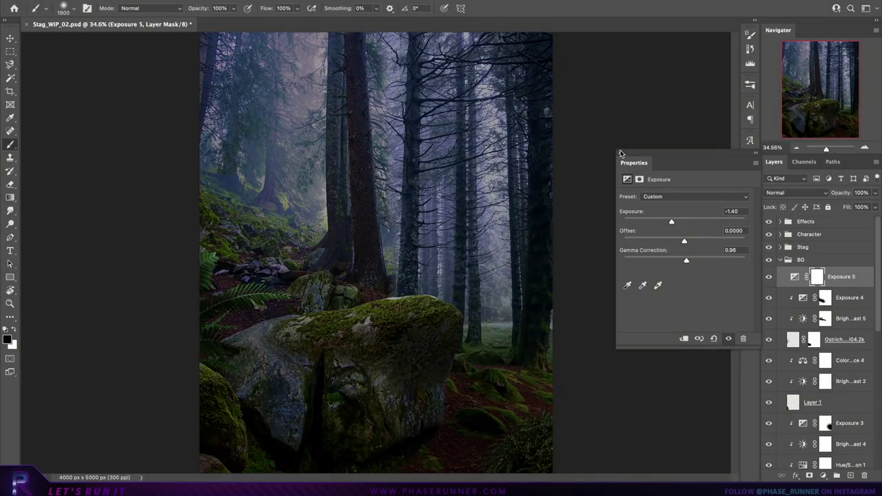
pyautogui.hotkey('ctrl', 'i')
pyautogui.press('x')
pyautogui.scroll(1, 381, 276)
pyautogui.moveTo(441, 296)
pyautogui.mouseDown()
pyautogui.moveTo(314, 334)
pyautogui.moveTo(518, 437)
pyautogui.moveTo(504, 312)
pyautogui.mouseUp()
pyautogui.press('x')
pyautogui.click(343, 310)
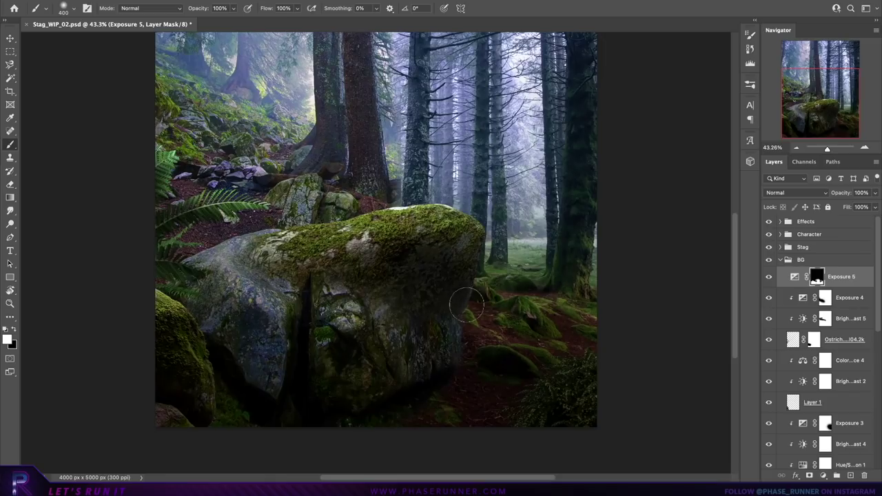
pyautogui.press('x')
pyautogui.moveTo(605, 357); pyautogui.dragTo(708, 386)
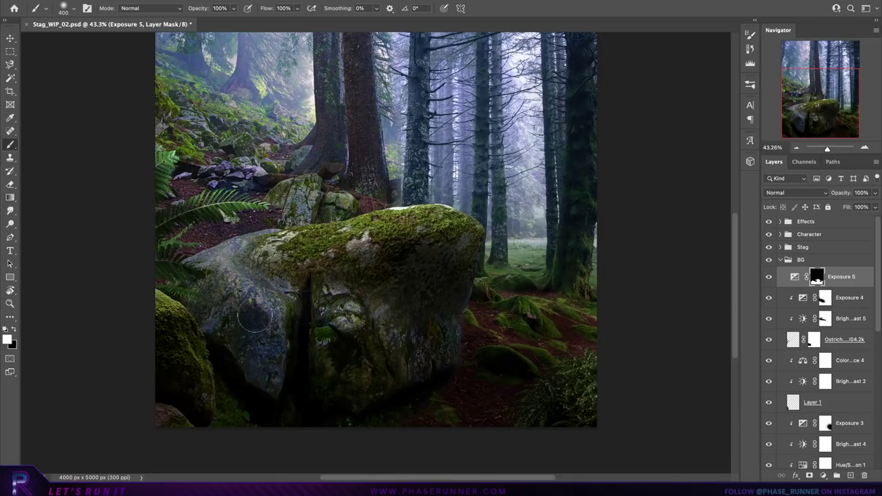
pyautogui.moveTo(315, 354); pyautogui.dragTo(315, 346)
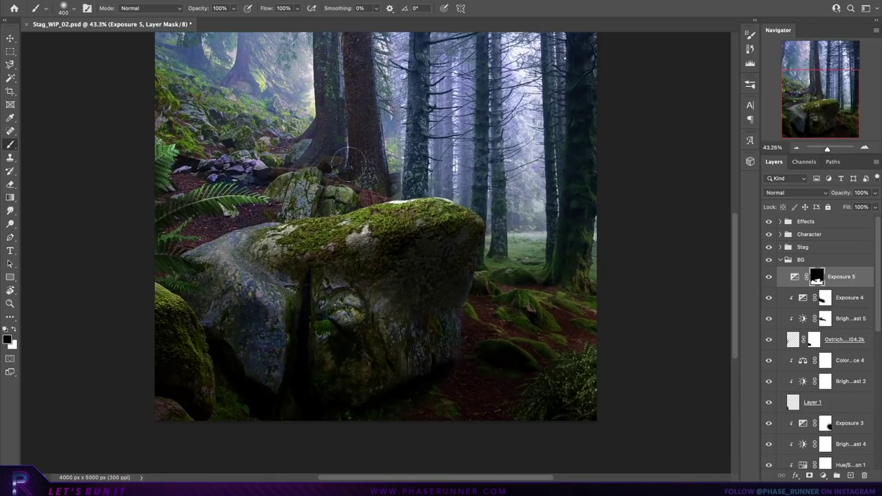
# - Add another Exposure layer at +2.13 with an inverted mask for painting in highlights
pyautogui.click(824, 475)
pyautogui.click(810, 446)
pyautogui.moveTo(685, 221); pyautogui.dragTo(693, 223)
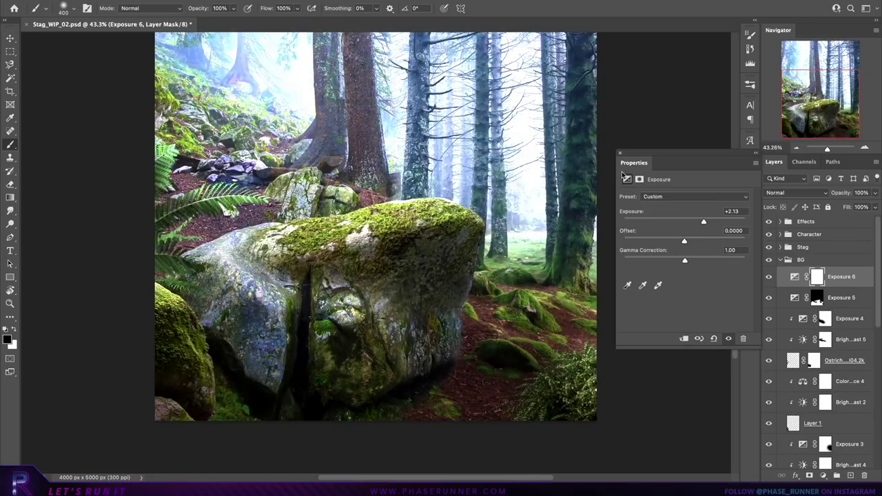
pyautogui.click(817, 277)
pyautogui.hotkey('ctrl', 'i')
pyautogui.press('x')
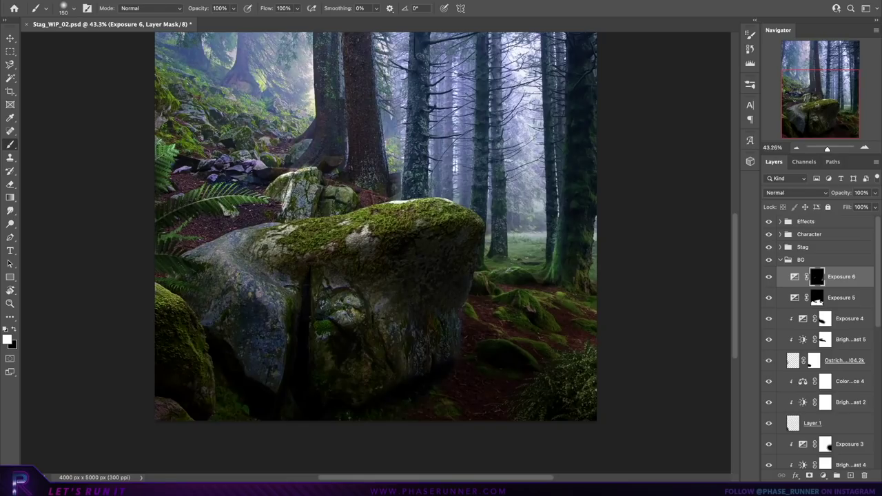
pyautogui.scroll(2, 338, 226)
pyautogui.scroll(2, 338, 226)
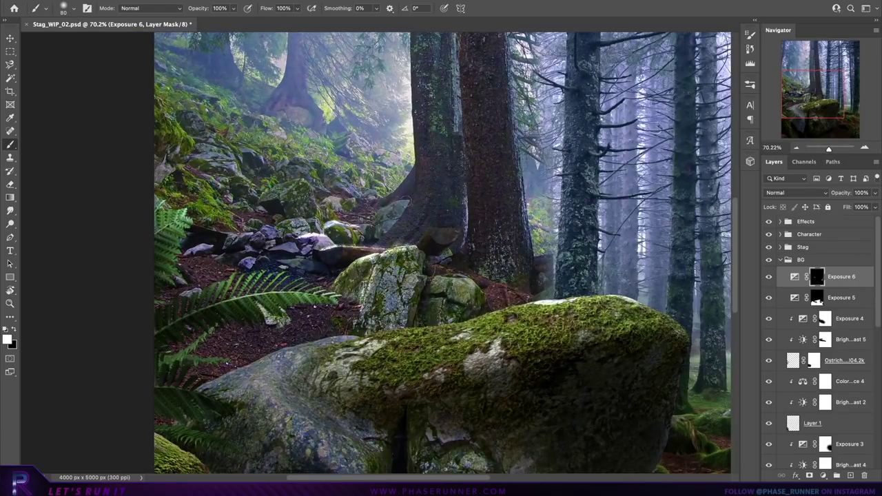
pyautogui.hscroll(-1, 442, 256)
pyautogui.scroll(-2, 303, 187)
pyautogui.hscroll(3, 303, 187)
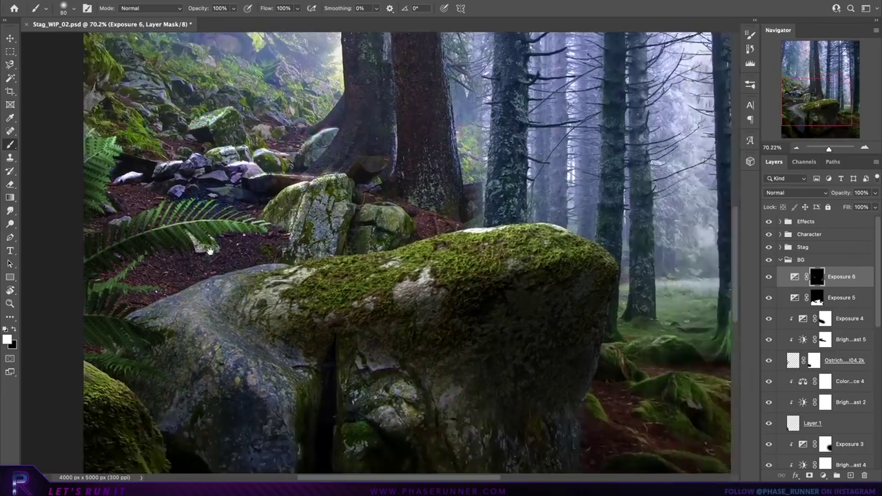
pyautogui.scroll(2, 317, 191)
pyautogui.hscroll(-2, 317, 190)
pyautogui.scroll(2, 335, 195)
pyautogui.hscroll(-3, 335, 195)
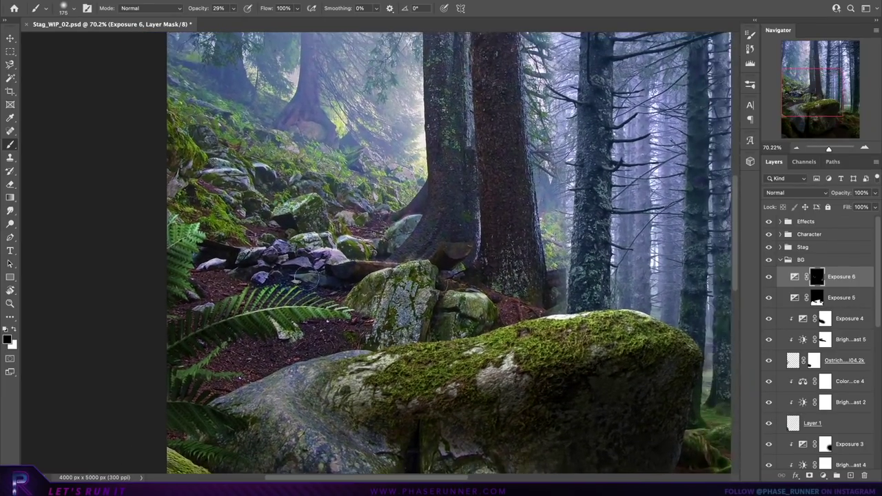
pyautogui.scroll(-3, 304, 191)
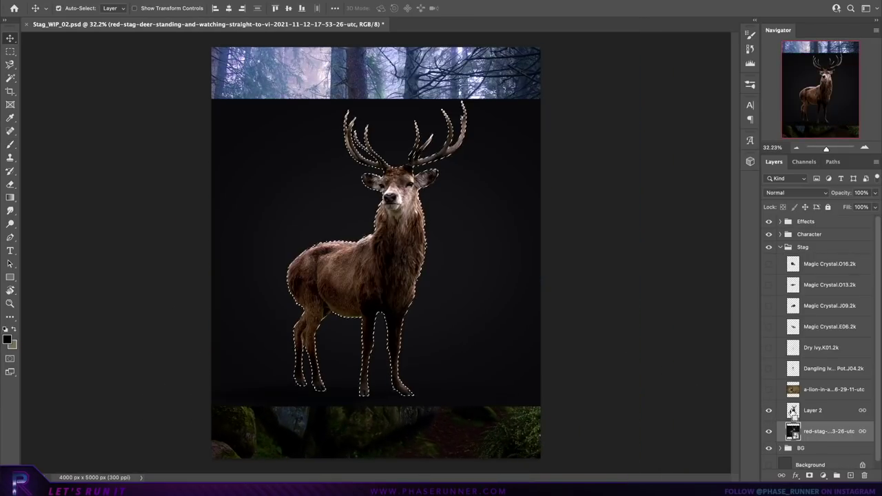
# - Mask the stag to its selection and place it on the rock, scaled ~89% and tilted -2.04°
pyautogui.click(793, 412)
pyautogui.click(810, 476)
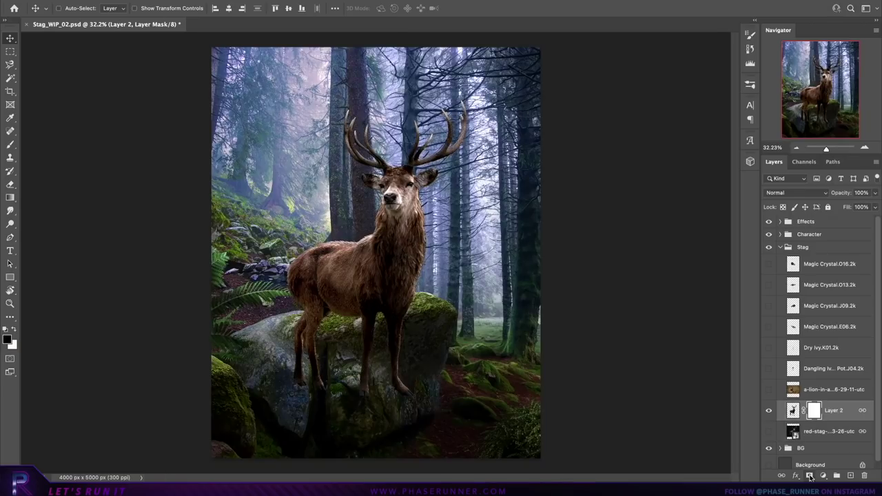
pyautogui.moveTo(452, 332); pyautogui.dragTo(469, 248)
pyautogui.hotkey('ctrl', 't')
pyautogui.scroll(-1, 380, 256)
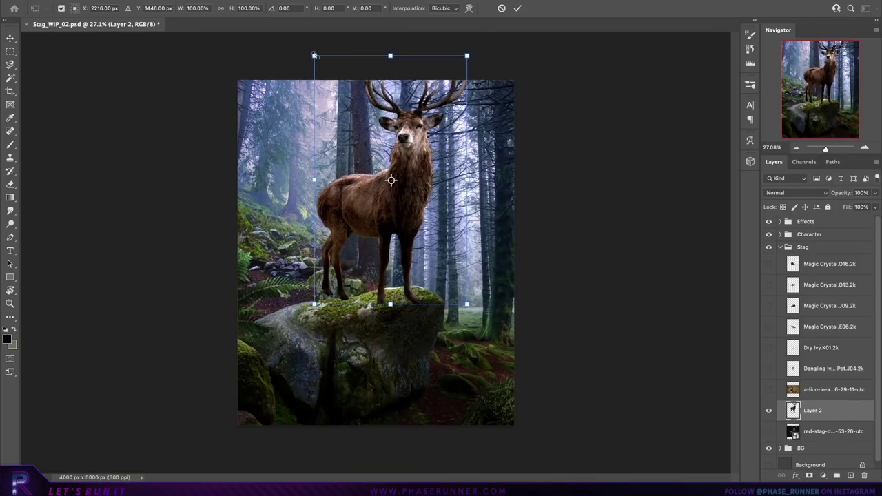
pyautogui.moveTo(315, 55); pyautogui.dragTo(332, 83)
pyautogui.moveTo(400, 206); pyautogui.dragTo(392, 214)
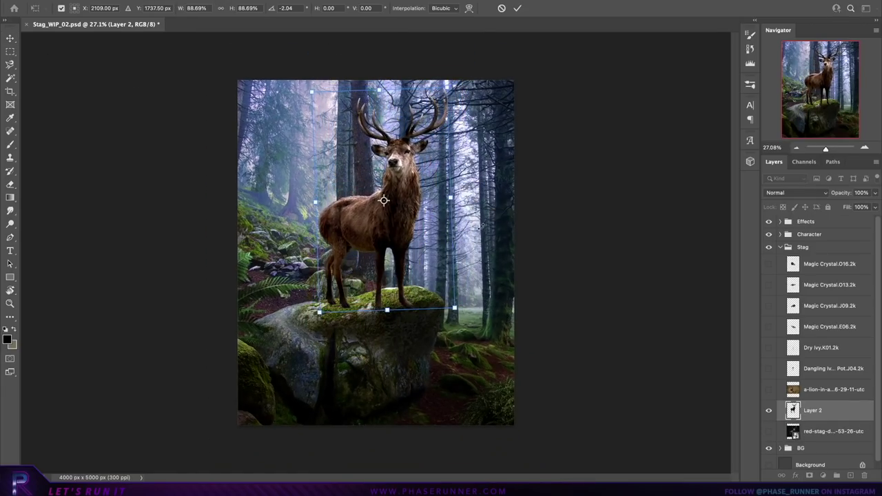
pyautogui.moveTo(429, 262); pyautogui.dragTo(434, 260)
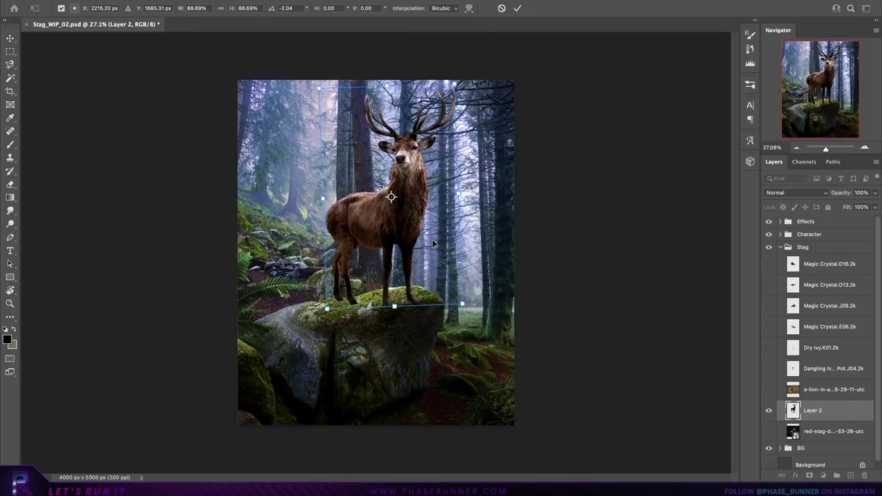
pyautogui.scroll(2, 432, 240)
pyautogui.moveTo(521, 238); pyautogui.dragTo(523, 231)
pyautogui.press('Return')
# - Reshape the rock's left side with a rectangular selection and Free Transform, then reselect the stag
pyautogui.press('m')
pyautogui.moveTo(201, 160); pyautogui.dragTo(381, 404)
pyautogui.hotkey('ctrl', 't')
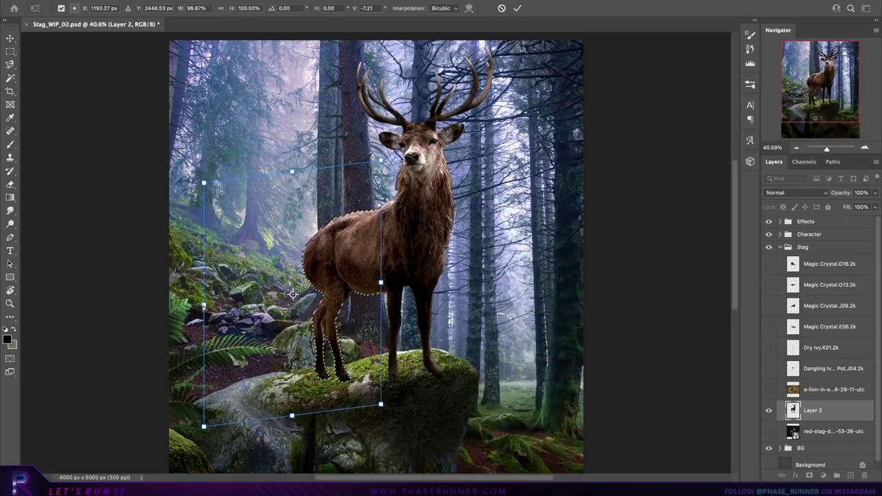
pyautogui.press('Return')
pyautogui.hotkey('ctrl', 'd')
pyautogui.scroll(-2, 618, 403)
pyautogui.hotkey('ctrl', 'shift', 'd')
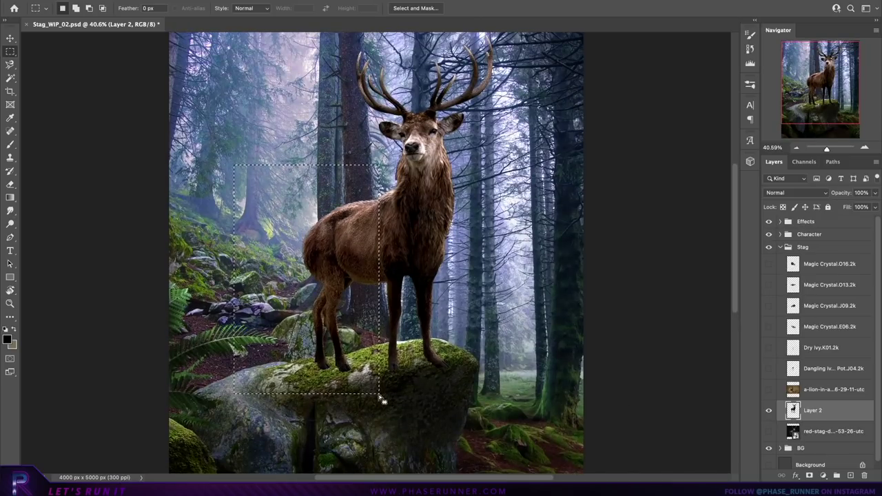
pyautogui.scroll(-2, 536, 306)
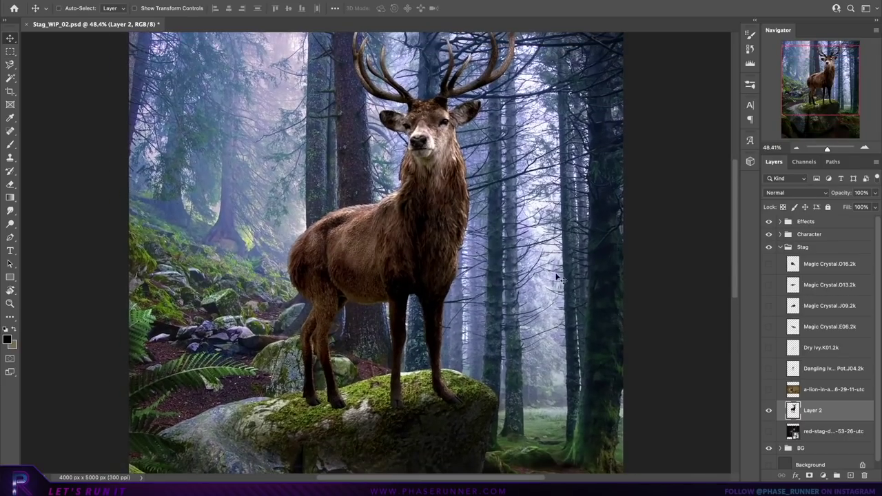
# - Add a clipped Hue/Saturation and a clipped Levels layer (0/1.66/223) to the stag
pyautogui.click(823, 475)
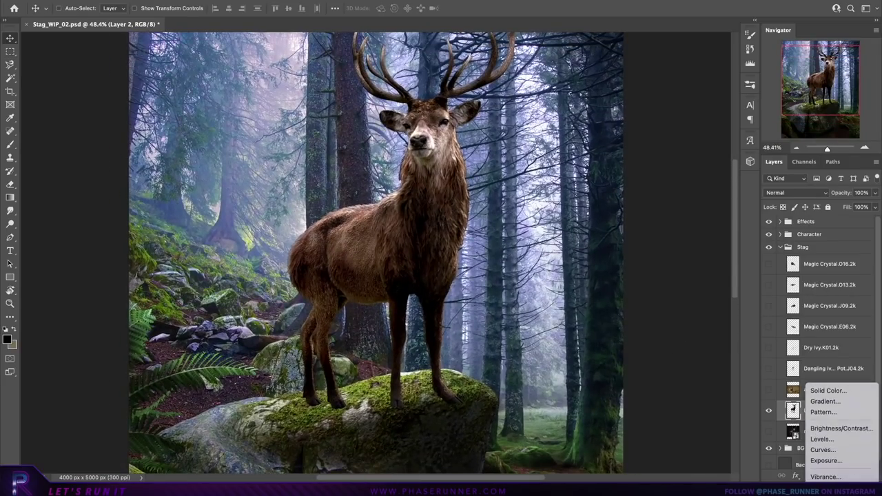
pyautogui.click(832, 421)
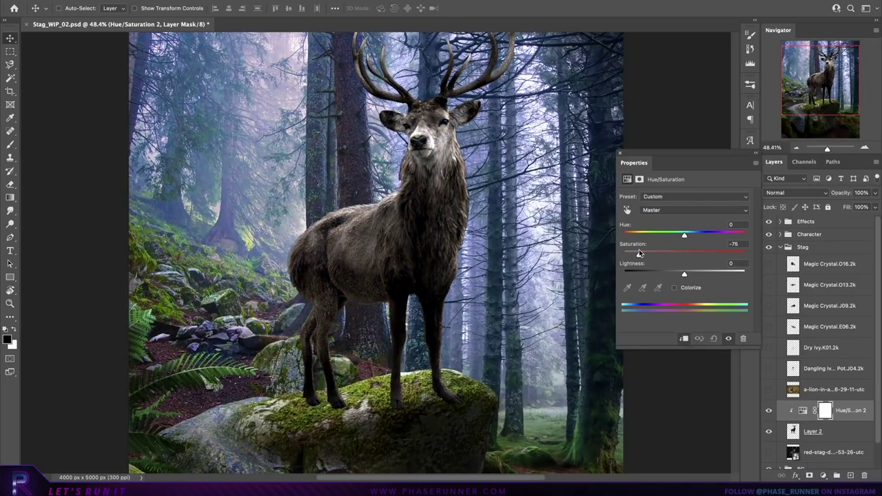
pyautogui.click(769, 411)
pyautogui.click(822, 476)
pyautogui.click(830, 450)
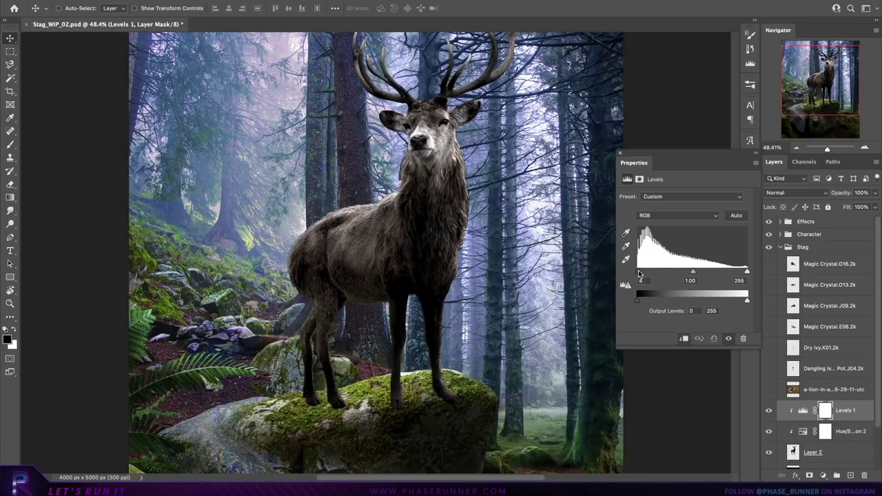
pyautogui.moveTo(692, 275); pyautogui.dragTo(670, 276)
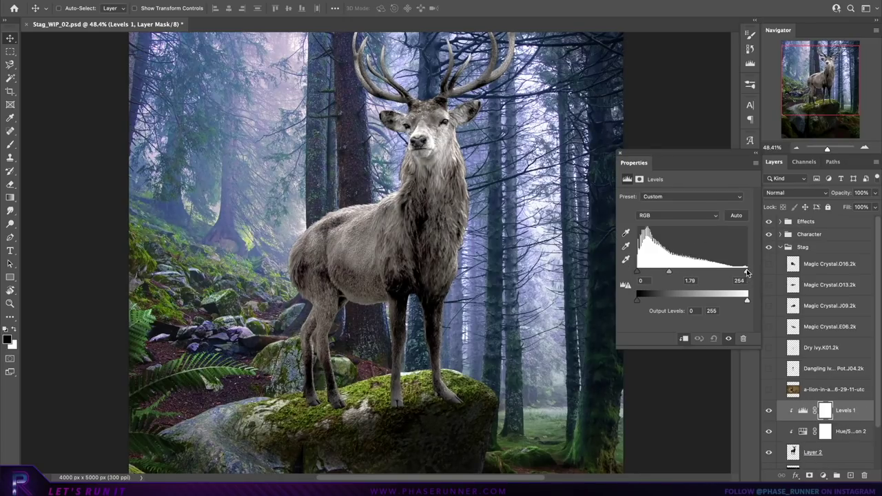
pyautogui.moveTo(748, 273); pyautogui.dragTo(730, 272)
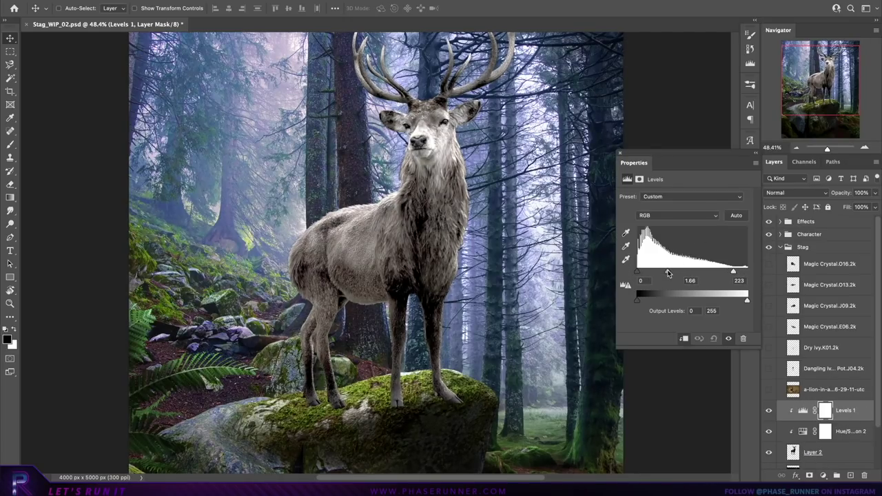
pyautogui.moveTo(667, 274); pyautogui.dragTo(672, 274)
# - Paint the Levels brightening off the stag's lower body, then add a new empty layer
pyautogui.press('b')
pyautogui.click(233, 8)
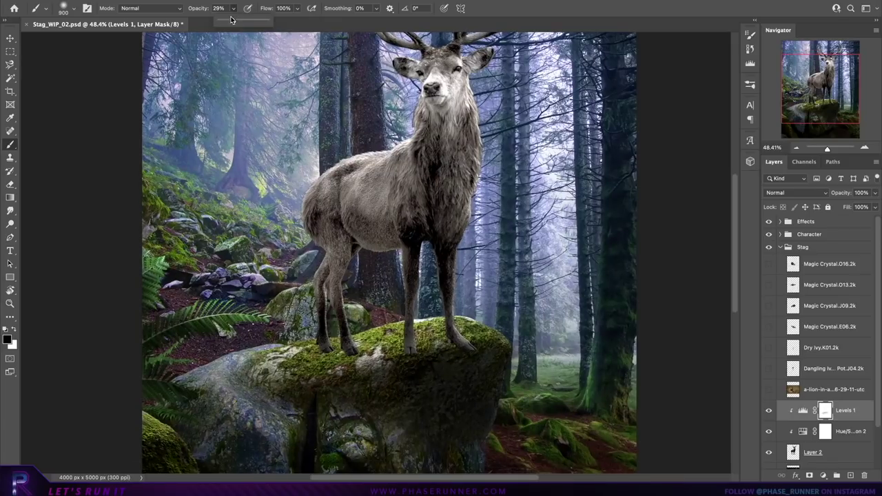
pyautogui.press('0')
pyautogui.press(']')
pyautogui.press(']')
pyautogui.moveTo(458, 324); pyautogui.dragTo(379, 279)
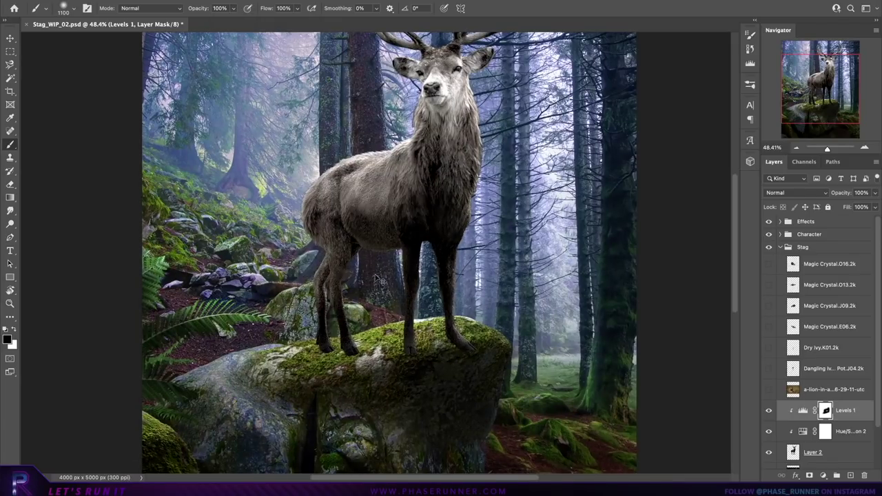
pyautogui.press('[')
pyautogui.press('[')
pyautogui.press('[')
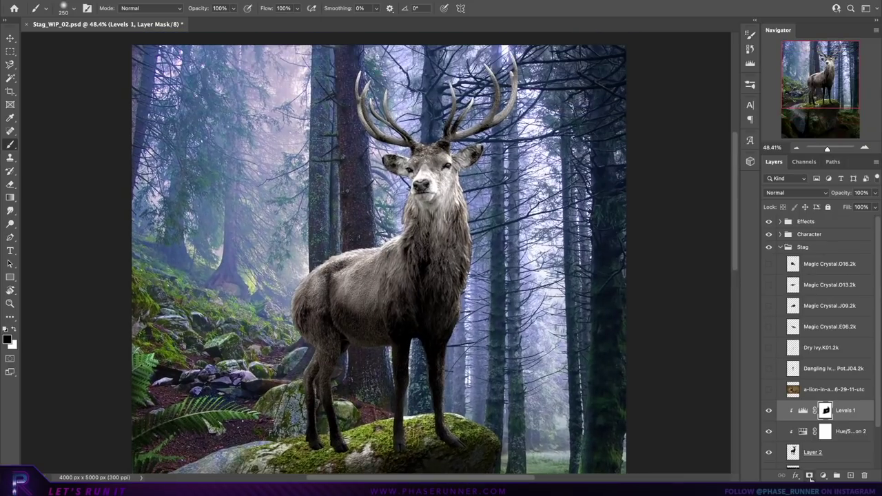
pyautogui.click(833, 453)
pyautogui.press('m')
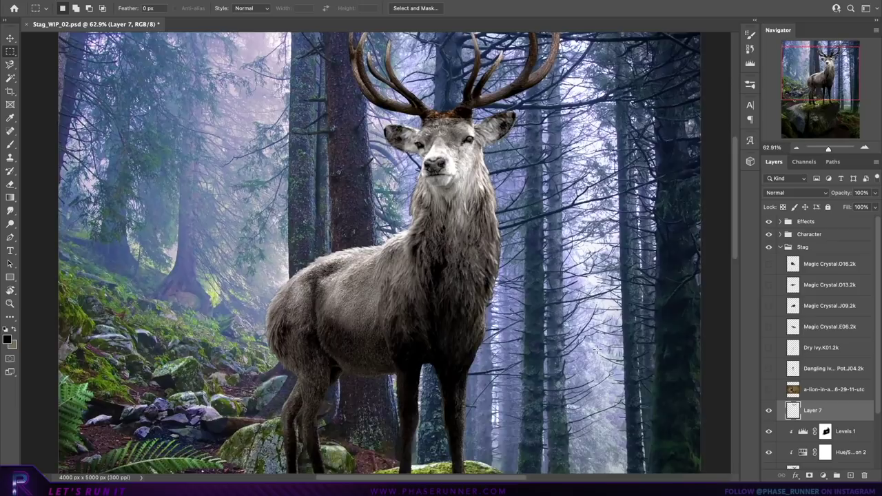
pyautogui.click(10, 64)
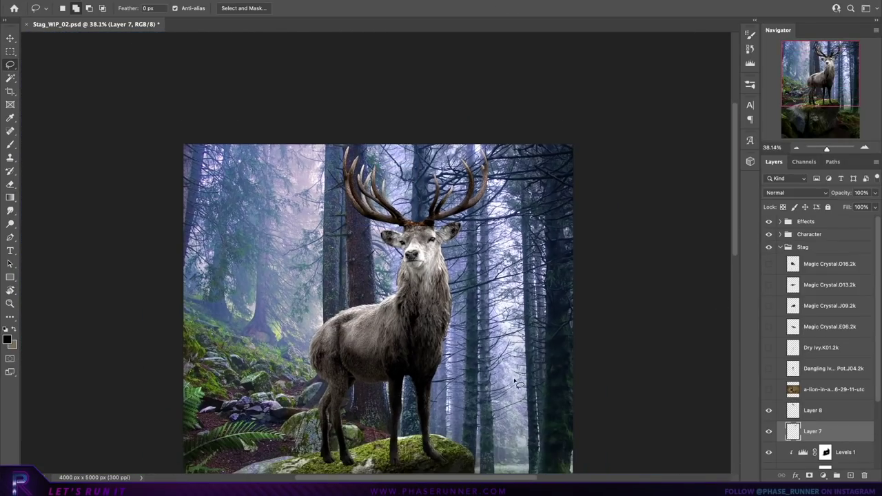
# - Scale the antlers larger and raise their Levels midtones to pale them bone-white
pyautogui.hotkey('ctrl', 't')
pyautogui.moveTo(492, 142); pyautogui.dragTo(496, 122)
pyautogui.press('Return')
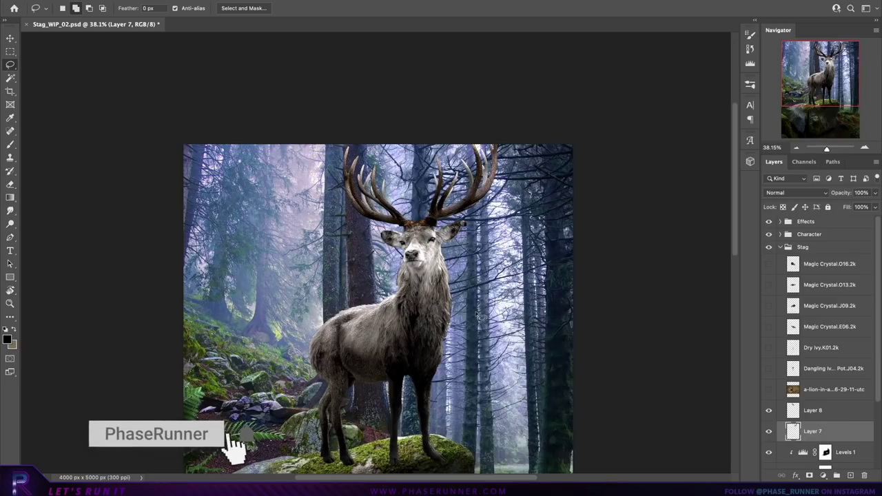
pyautogui.hotkey('alt', '[')
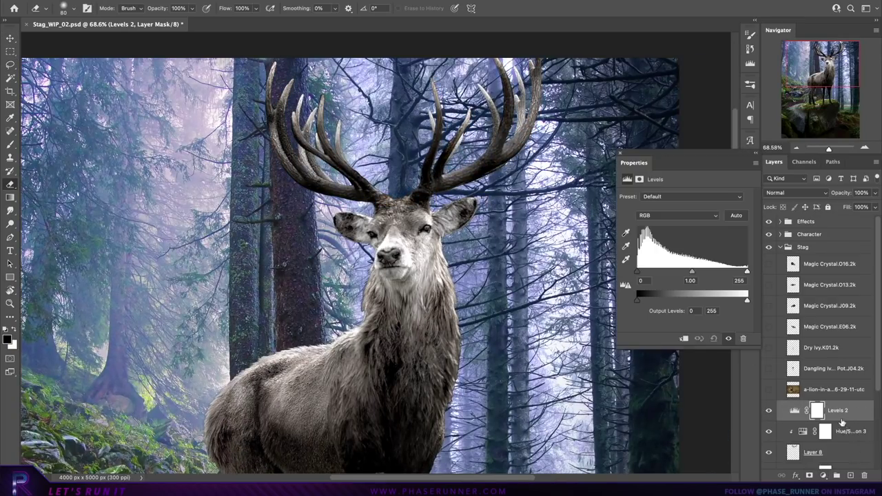
pyautogui.moveTo(682, 272); pyautogui.dragTo(652, 273)
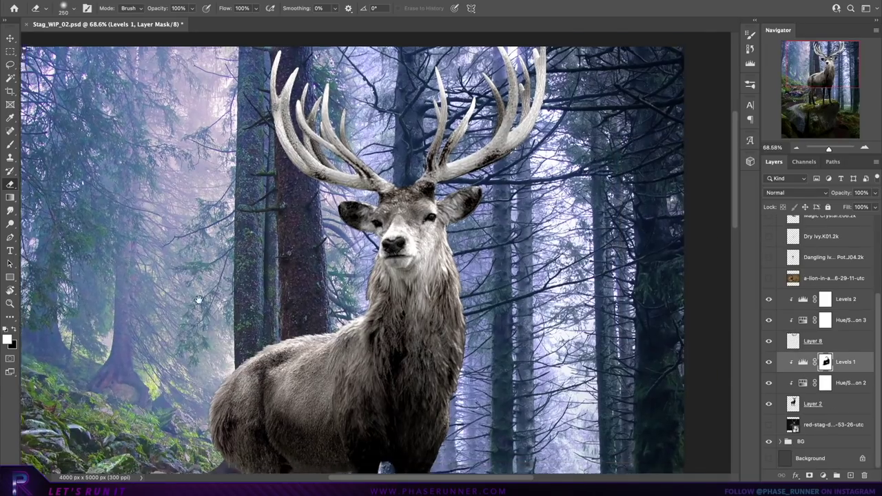
pyautogui.moveTo(311, 330); pyautogui.dragTo(359, 272)
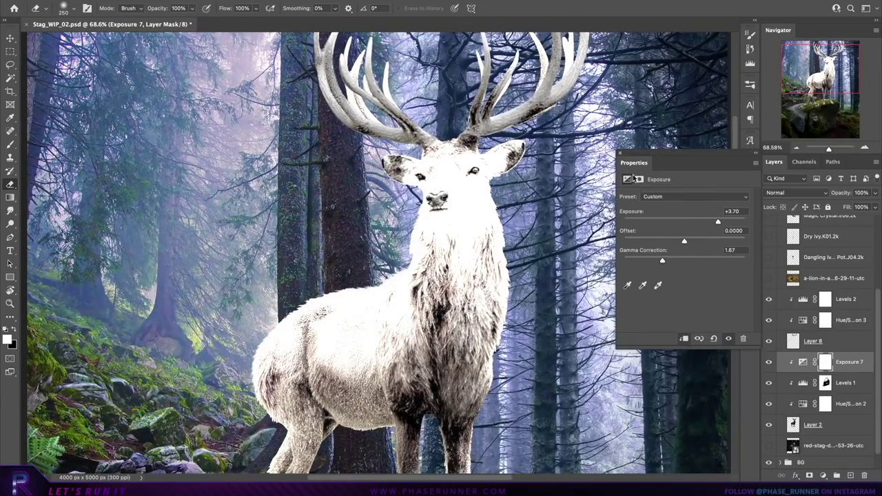
# - Paint the Exposure 7 boost onto the stag's chest and body, then softly onto its head
pyautogui.press('b')
pyautogui.moveTo(419, 207)
pyautogui.mouseDown()
pyautogui.moveTo(344, 276)
pyautogui.moveTo(416, 244)
pyautogui.mouseUp()
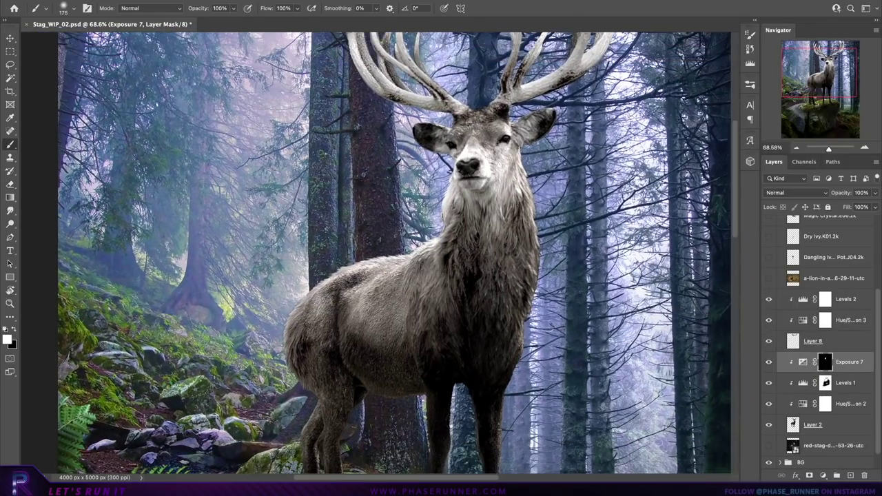
pyautogui.press(']')
pyautogui.press(']')
pyautogui.press(']')
pyautogui.moveTo(352, 255); pyautogui.dragTo(387, 204)
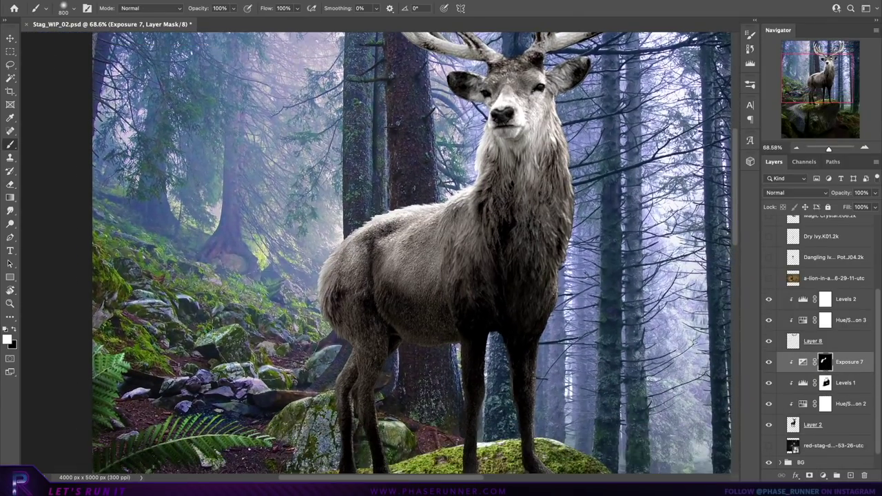
pyautogui.press('[')
pyautogui.press('[')
pyautogui.press('[')
pyautogui.moveTo(413, 275); pyautogui.dragTo(379, 200)
pyautogui.moveTo(329, 283); pyautogui.dragTo(330, 324)
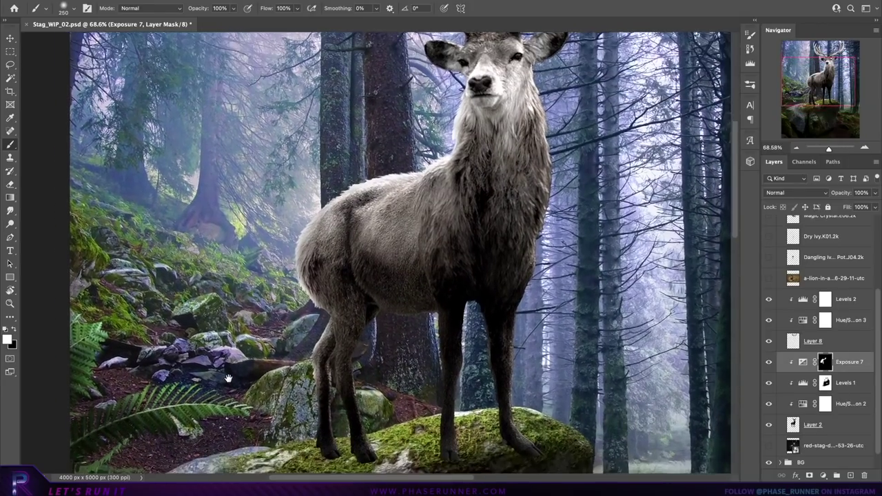
pyautogui.press('2')
pyautogui.press('7')
pyautogui.moveTo(348, 283)
pyautogui.mouseDown()
pyautogui.moveTo(333, 358)
pyautogui.moveTo(345, 395)
pyautogui.moveTo(389, 293)
pyautogui.moveTo(324, 472)
pyautogui.mouseUp()
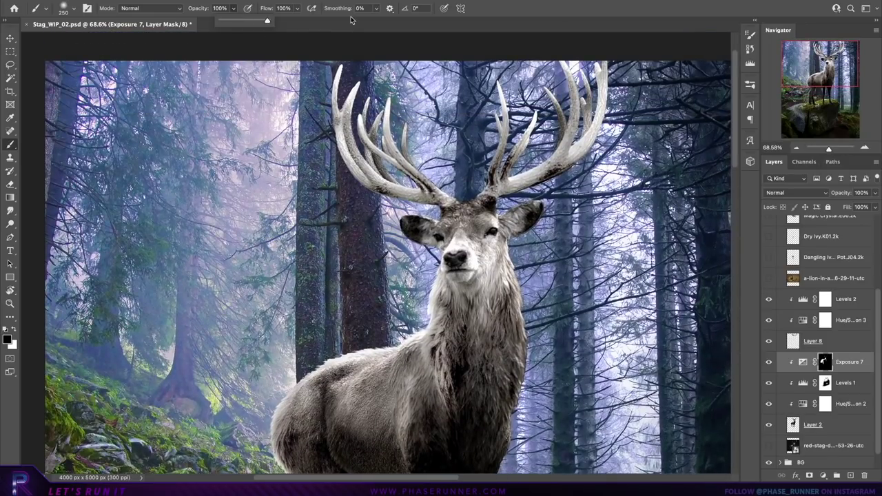
pyautogui.moveTo(386, 275); pyautogui.dragTo(368, 277)
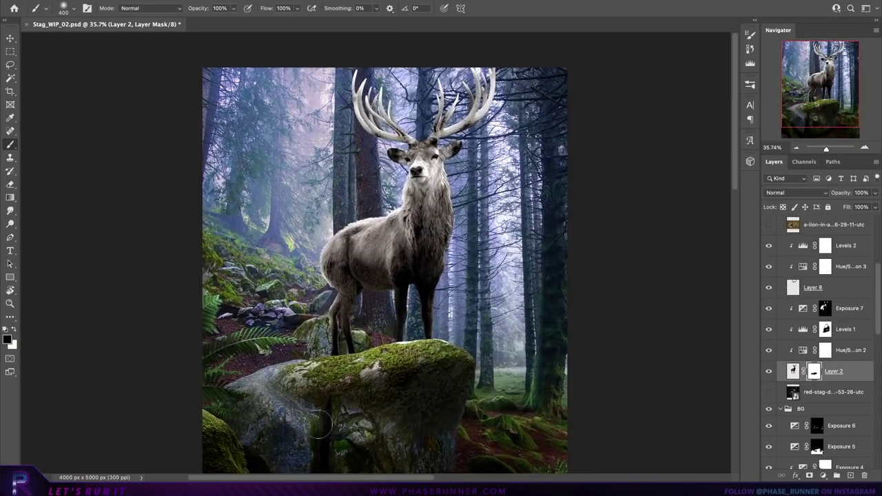
# - Scale the stag and its adjustment layers down to about 95%
pyautogui.keyDown('shift'); pyautogui.click(845, 372); pyautogui.keyUp('shift')
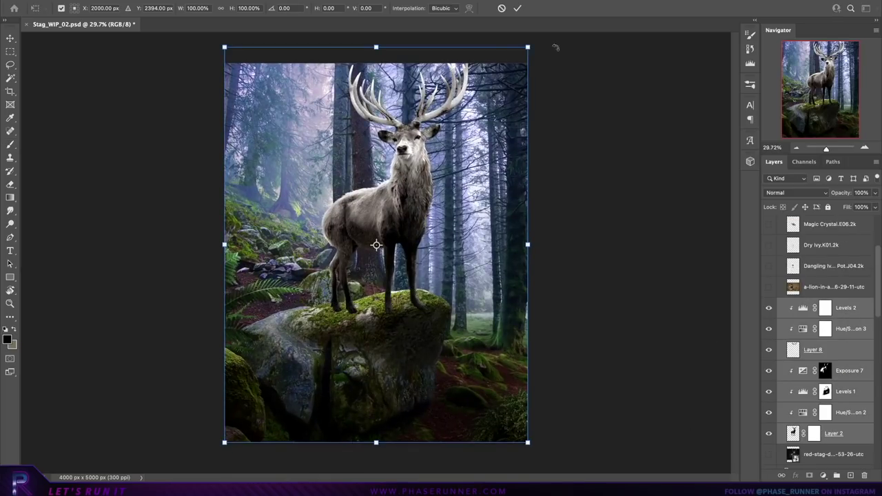
pyautogui.hotkey('ctrl', 't')
pyautogui.moveTo(528, 47); pyautogui.dragTo(523, 61)
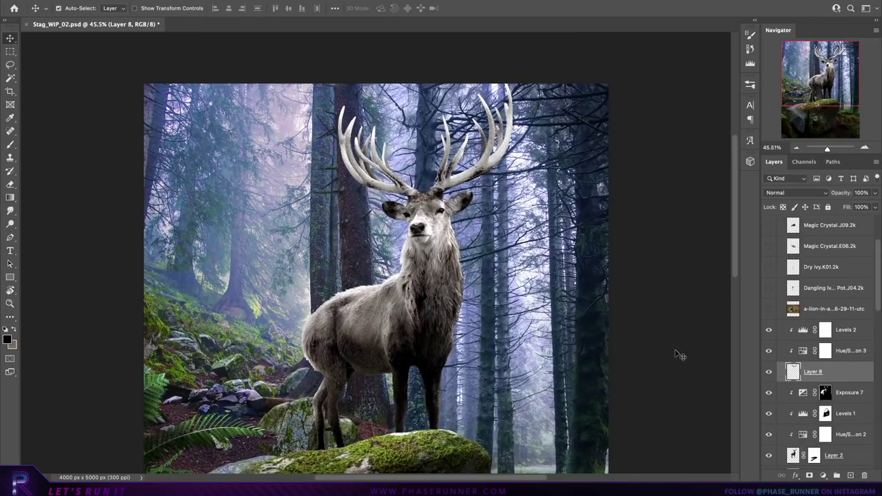
# - Tint the stag's highlights with a clipped Color Balance and show the lion photo layer
pyautogui.scroll(-1, 370, 271)
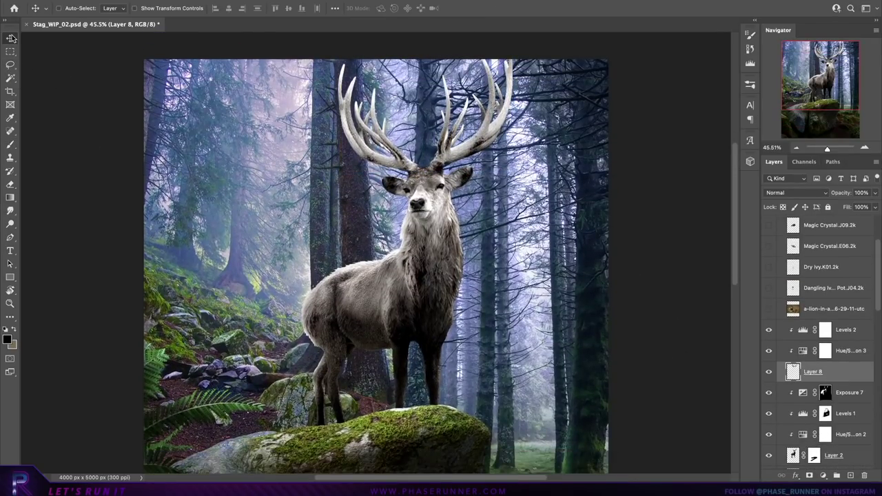
pyautogui.scroll(-5, 370, 271)
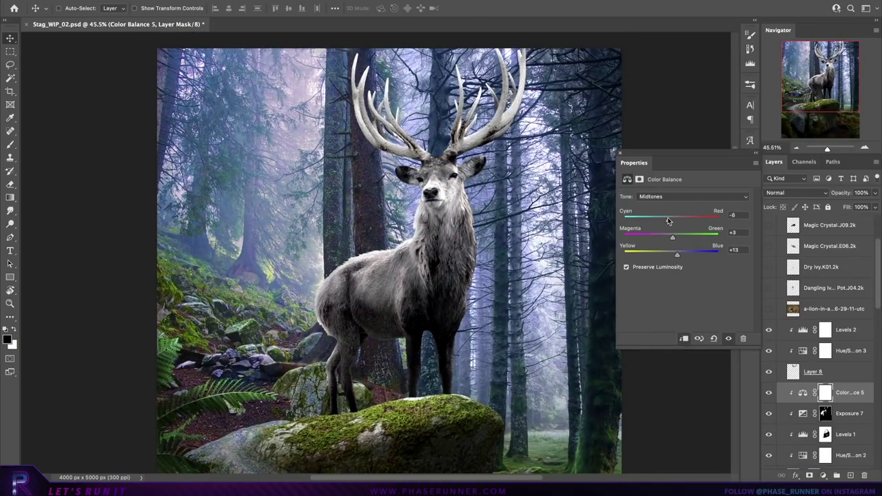
pyautogui.click(683, 197)
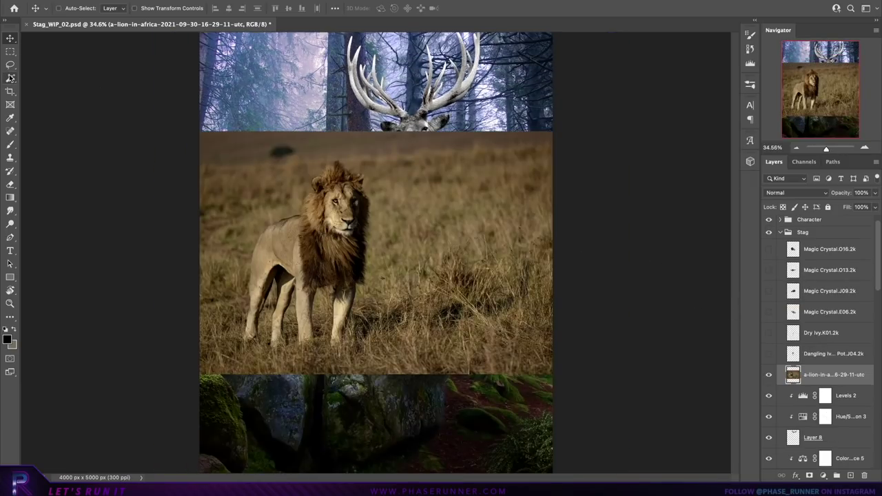
pyautogui.press('w')
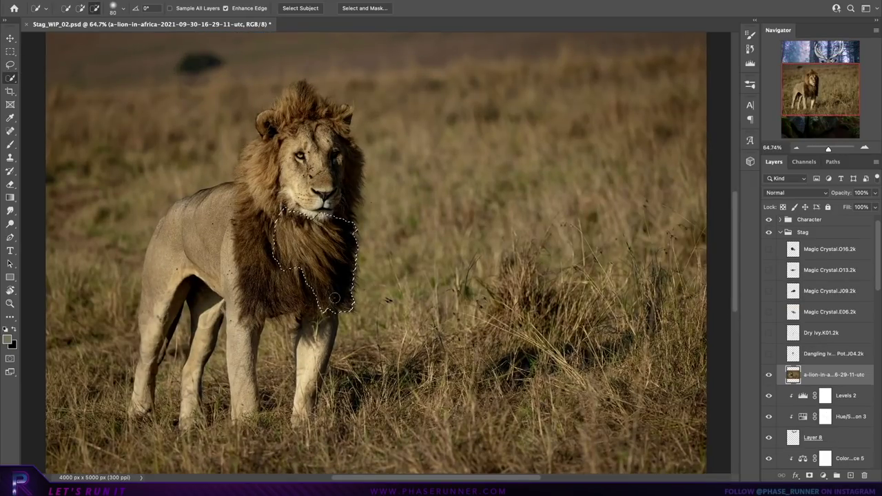
# - Refine the lion selection's edges and warp the chest fur patch to follow the stag's chest
pyautogui.hotkey('ctrl', 'alt', 'r')
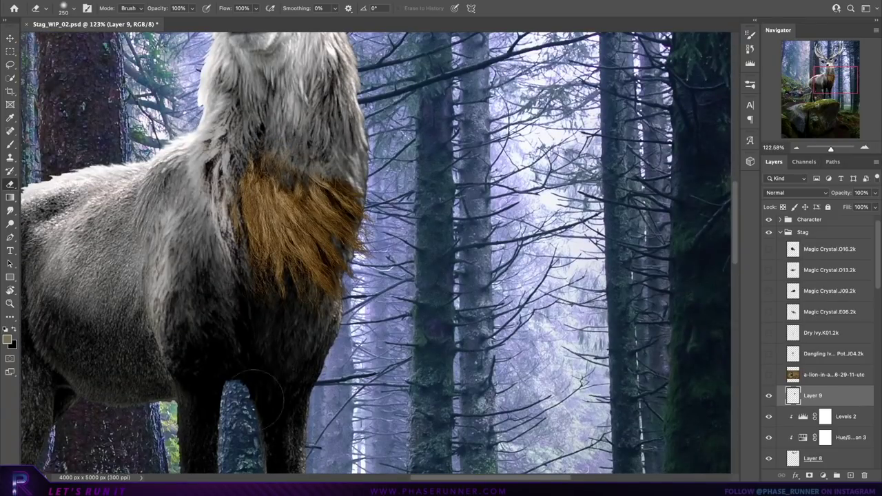
pyautogui.scroll(-5, 256, 398)
pyautogui.rightClick(409, 324)
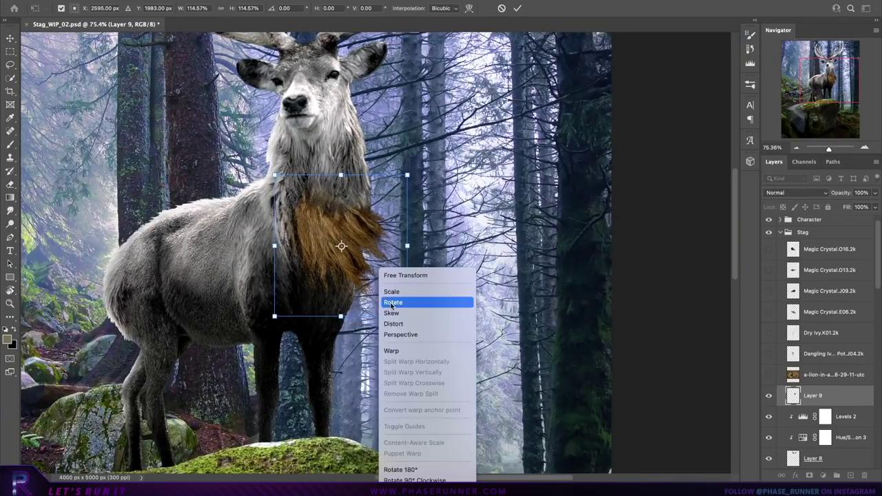
pyautogui.click(396, 348)
pyautogui.moveTo(274, 181); pyautogui.dragTo(303, 147)
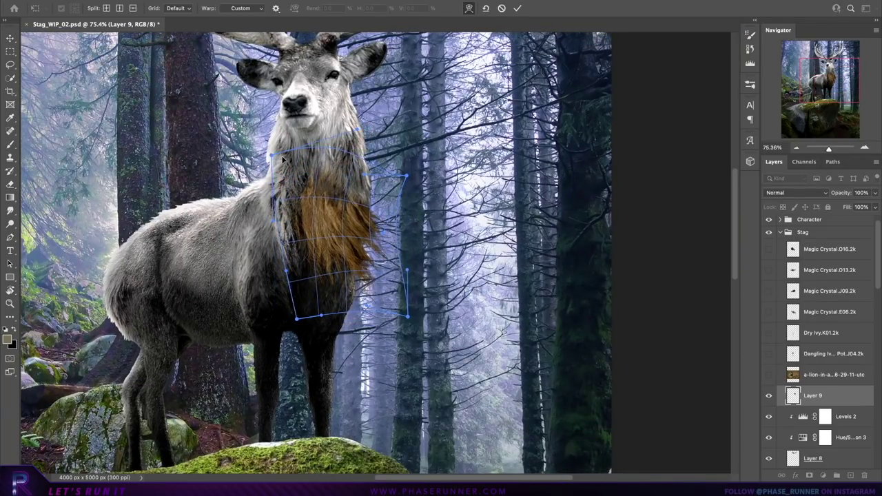
pyautogui.press('Return')
pyautogui.press('e')
# - Desaturate the chest fur with clipped Hue/Saturation and darken it with masked Exposure -1.62
pyautogui.click(822, 475)
pyautogui.click(827, 455)
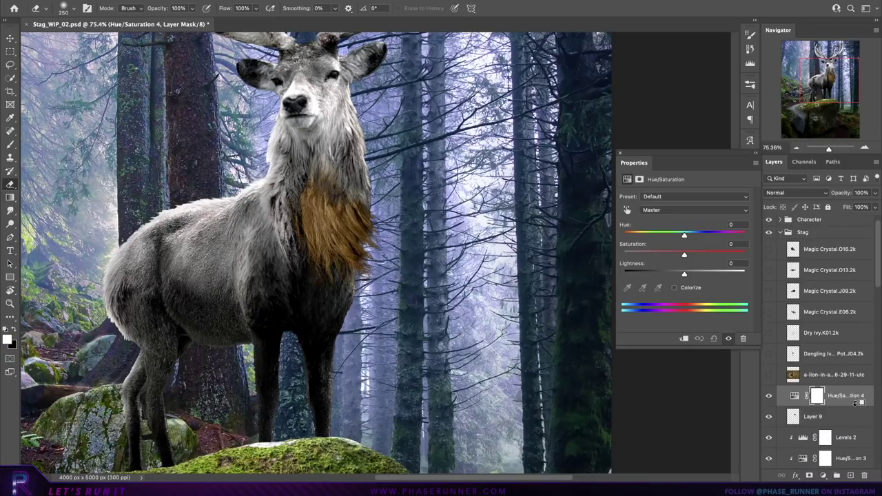
pyautogui.moveTo(684, 260); pyautogui.dragTo(627, 260)
pyautogui.click(823, 475)
pyautogui.moveTo(684, 221); pyautogui.dragTo(668, 221)
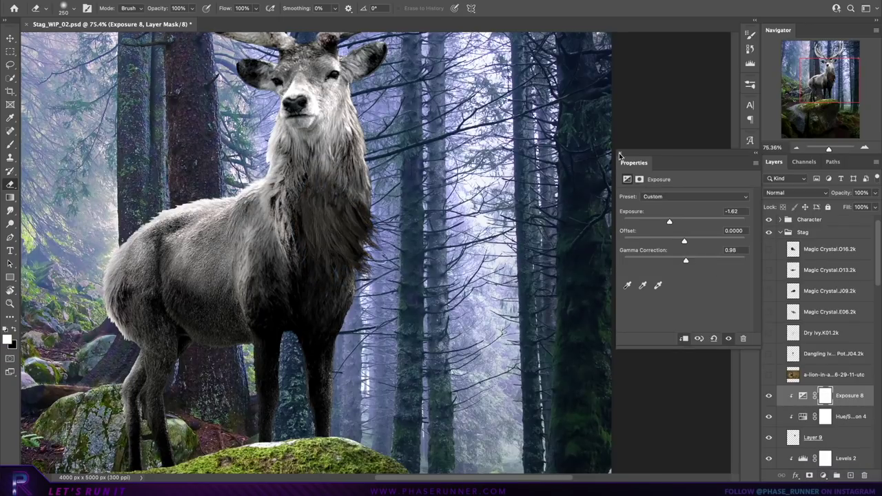
pyautogui.press('b')
pyautogui.press('x')
pyautogui.moveTo(310, 179); pyautogui.dragTo(324, 234)
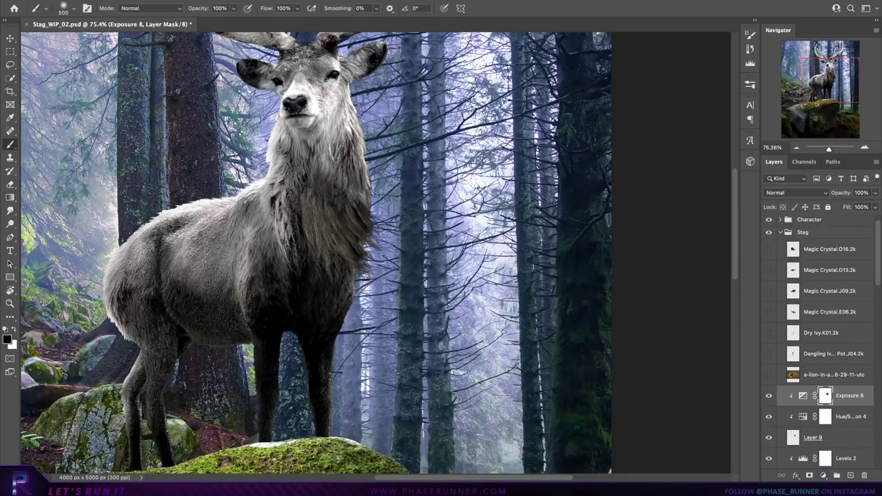
# - Brighten the chest fur with a clipped Brightness/Contrast adjustment (71, -3)
pyautogui.click(823, 475)
pyautogui.click(827, 448)
pyautogui.moveTo(684, 225); pyautogui.dragTo(696, 225)
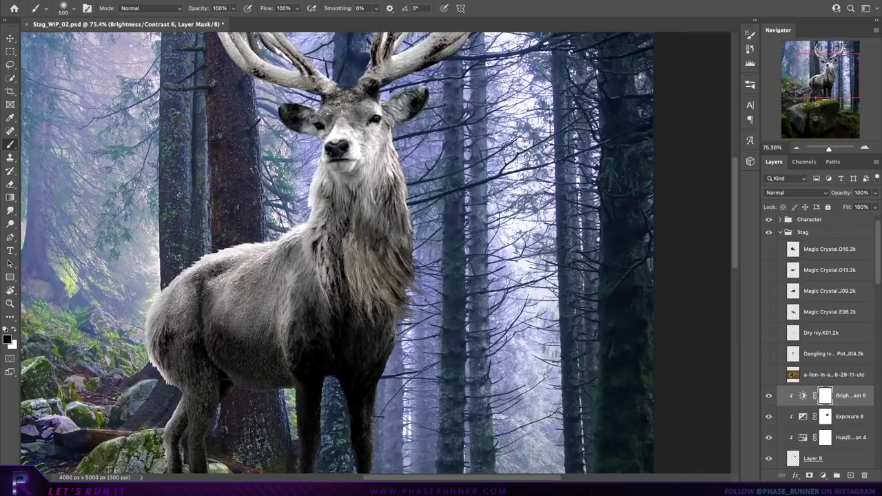
pyautogui.moveTo(407, 237); pyautogui.dragTo(447, 262)
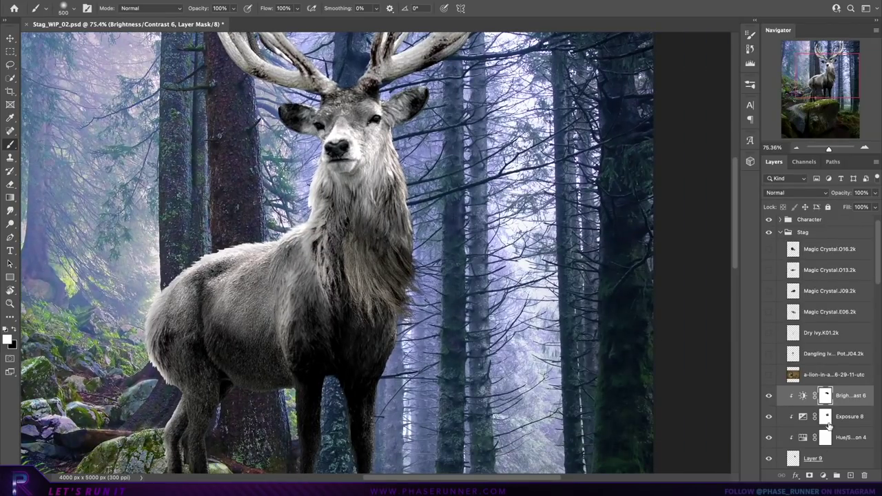
# - Reposition the chest fur's adjustment layers with the Move tool and reselect the fur layer
pyautogui.keyDown('shift'); pyautogui.click(829, 437); pyautogui.keyUp('shift')
pyautogui.press('v')
pyautogui.moveTo(544, 291); pyautogui.dragTo(575, 309)
pyautogui.click(813, 458)
pyautogui.press('e')
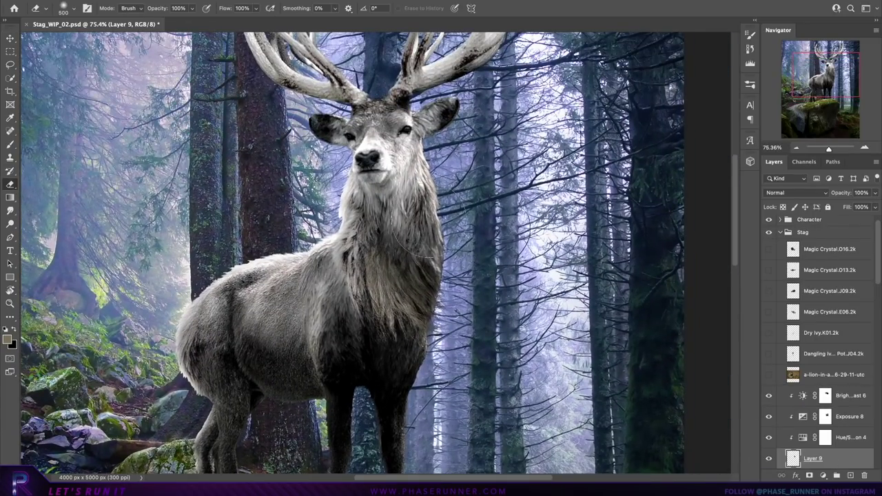
pyautogui.click(11, 224)
pyautogui.scroll(-2, 650, 345)
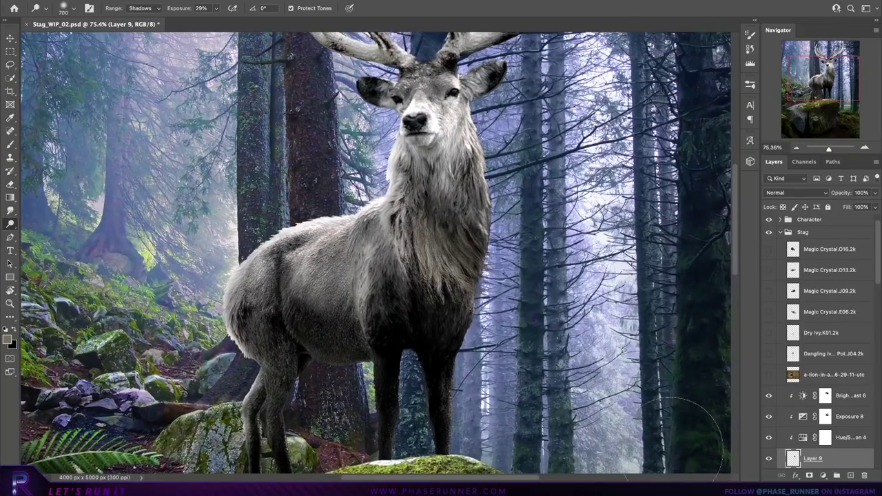
pyautogui.scroll(-2, 650, 345)
# - Reveal the cut-out woman on Layer 5 inside the Character group
pyautogui.click(780, 219)
pyautogui.click(819, 323)
pyautogui.click(769, 321)
pyautogui.click(768, 302)
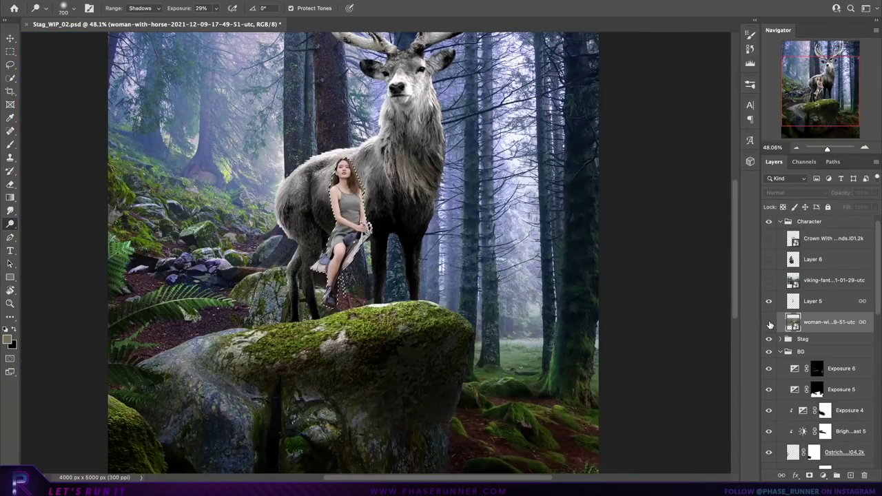
pyautogui.click(814, 301)
# - Scale and position the woman so she sits on the stag's back
pyautogui.press('v')
pyautogui.scroll(2, 358, 176)
pyautogui.scroll(3, 358, 176)
pyautogui.hotkey('ctrl', 't')
pyautogui.moveTo(305, 122); pyautogui.dragTo(355, 238)
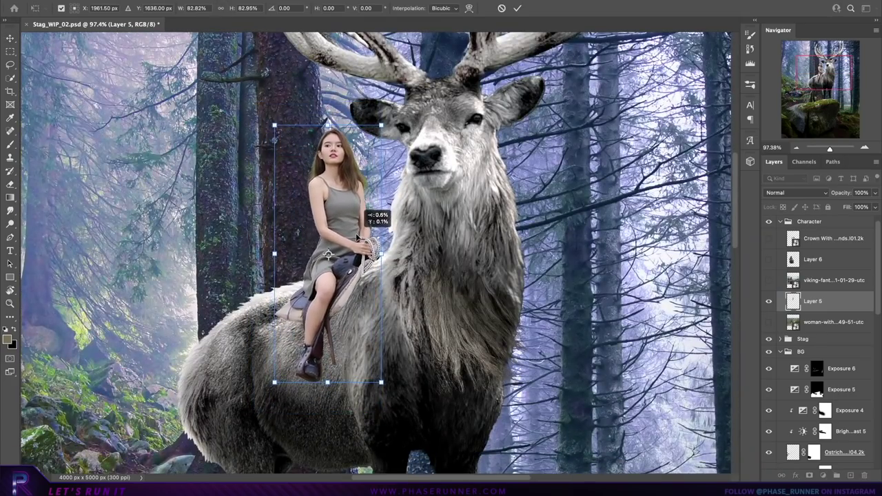
pyautogui.scroll(-3, 354, 238)
pyautogui.scroll(3, 356, 237)
pyautogui.press('Return')
# - Mask the woman's layer, painting out the reins where they overlap the stag
pyautogui.click(809, 475)
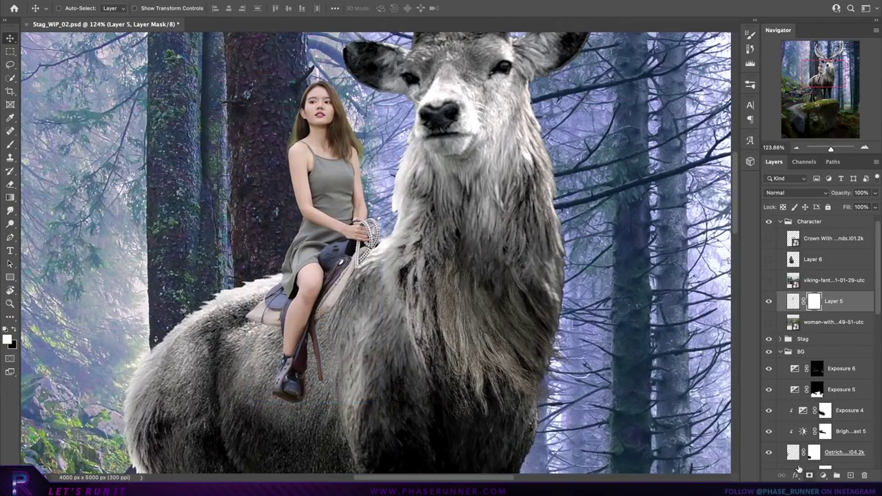
pyautogui.scroll(5, 374, 171)
pyautogui.press('b')
pyautogui.rightClick(321, 268)
pyautogui.press('Escape')
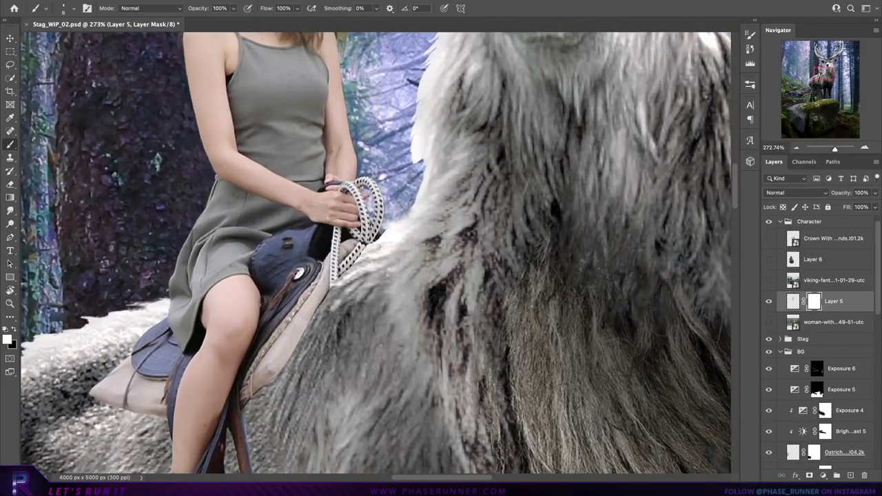
pyautogui.press('x')
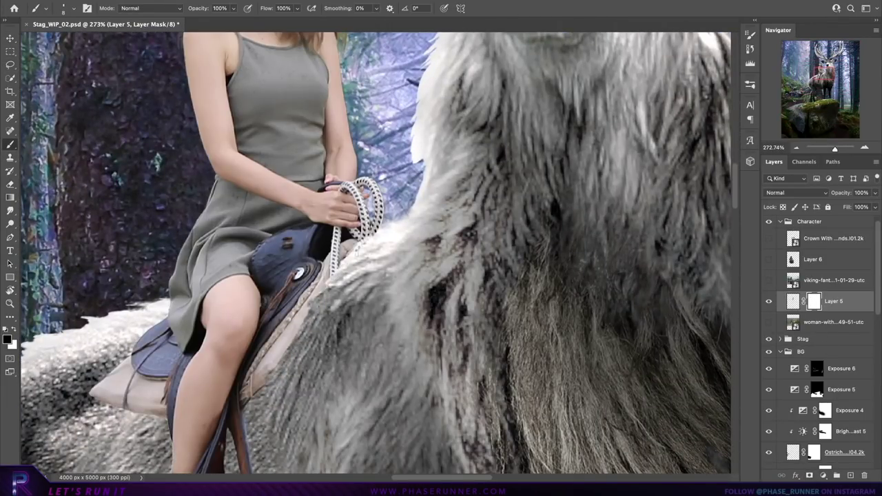
pyautogui.moveTo(282, 347)
pyautogui.mouseDown()
pyautogui.moveTo(343, 275)
pyautogui.moveTo(319, 155)
pyautogui.mouseUp()
pyautogui.scroll(-5, 285, 347)
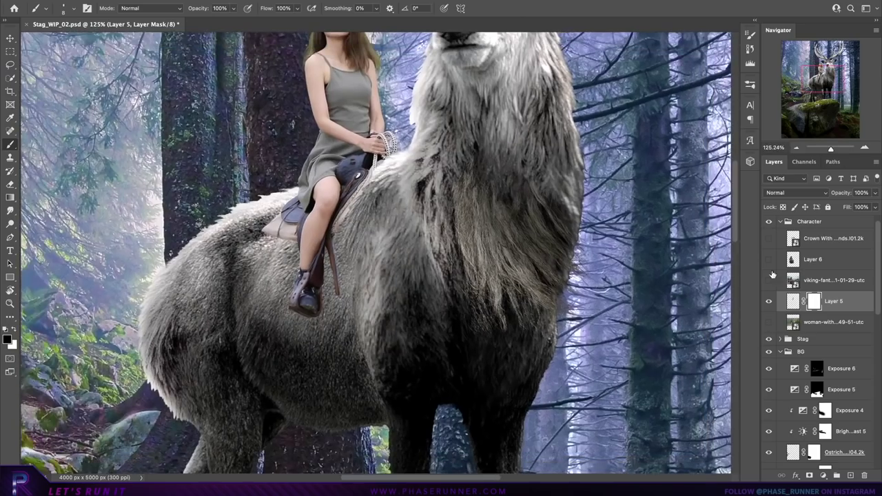
# - Add an Exposure adjustment darkened to about -1.57 with an inverted mask
pyautogui.click(834, 321)
pyautogui.click(823, 475)
pyautogui.click(837, 441)
pyautogui.moveTo(684, 221); pyautogui.dragTo(670, 221)
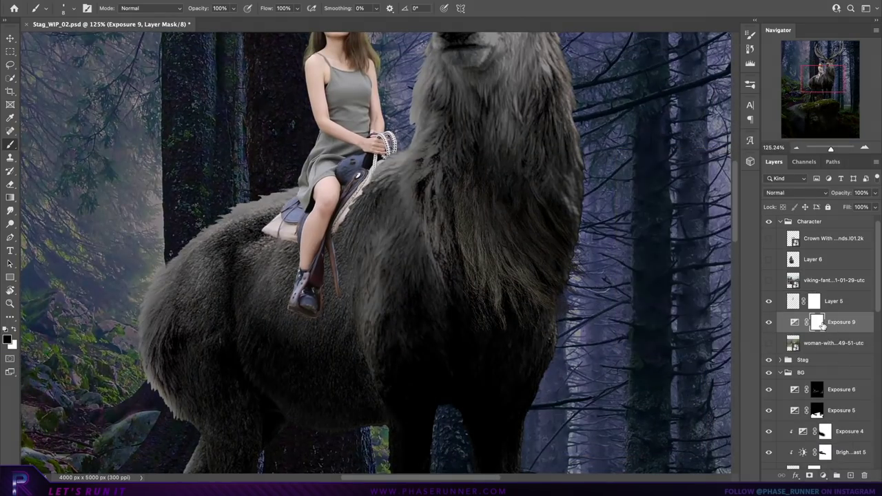
pyautogui.hotkey('ctrl', 'i')
pyautogui.press('x')
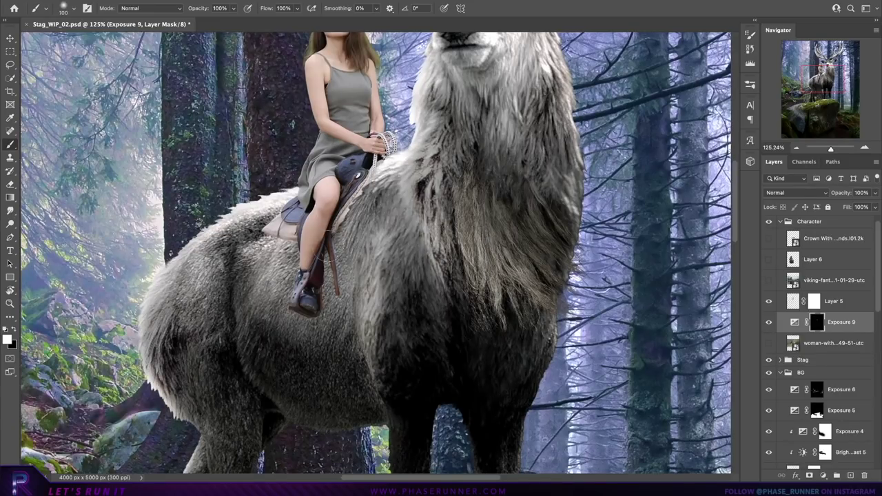
pyautogui.press('[')
pyautogui.press('[')
pyautogui.press('[')
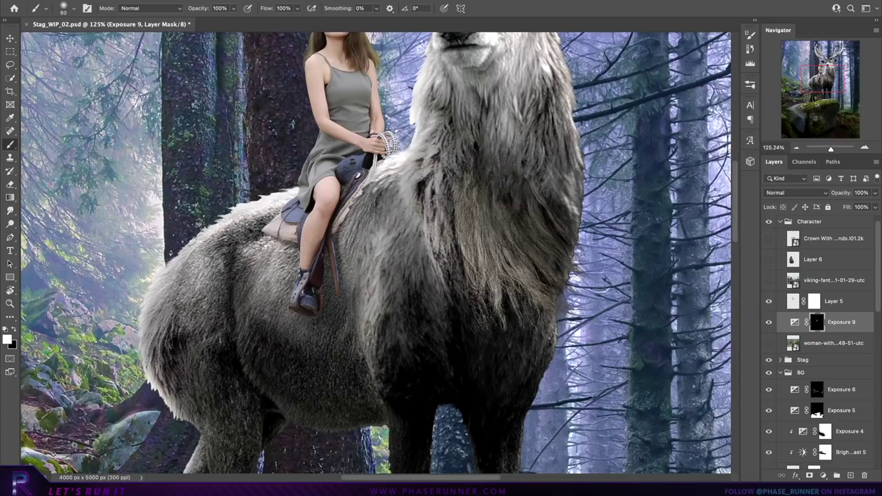
pyautogui.press('x')
pyautogui.press(']')
pyautogui.press(']')
pyautogui.press(']')
# - Darken the woman with Brightness/Contrast 7 and add Color Balance 6
pyautogui.scroll(2, 442, 275)
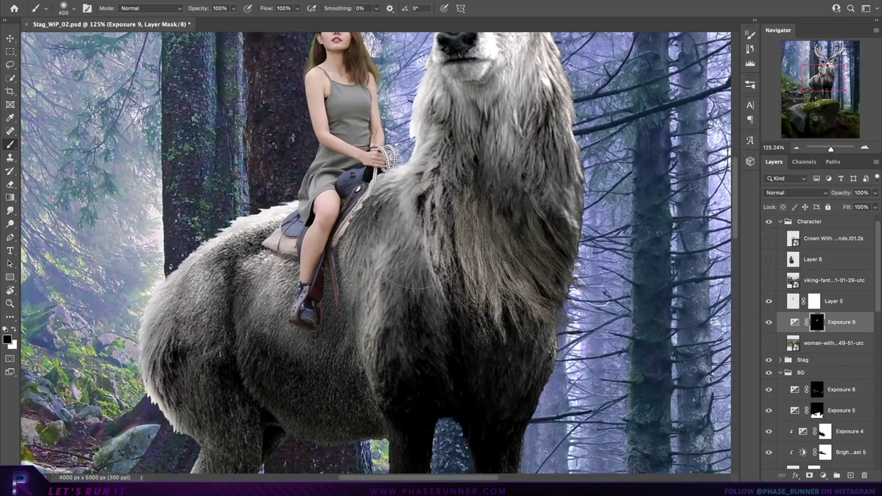
pyautogui.scroll(2, 441, 276)
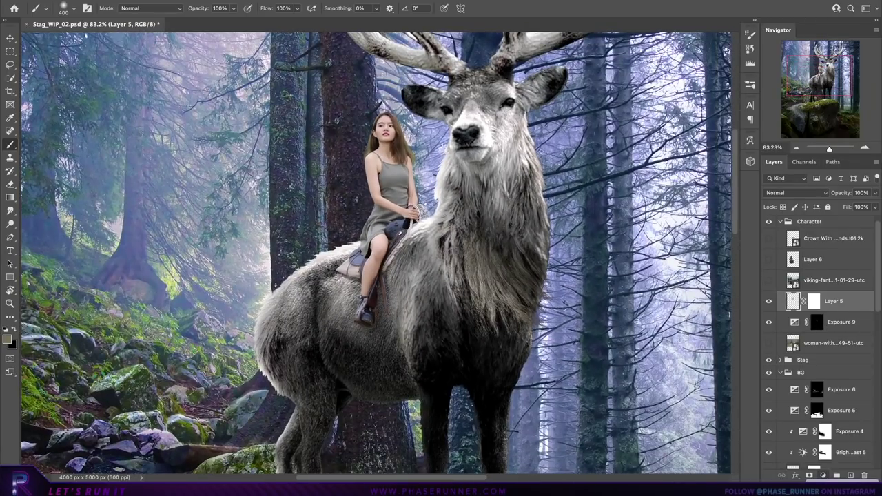
pyautogui.moveTo(685, 225)
pyautogui.mouseDown()
pyautogui.moveTo(676, 225)
pyautogui.moveTo(711, 244)
pyautogui.mouseUp()
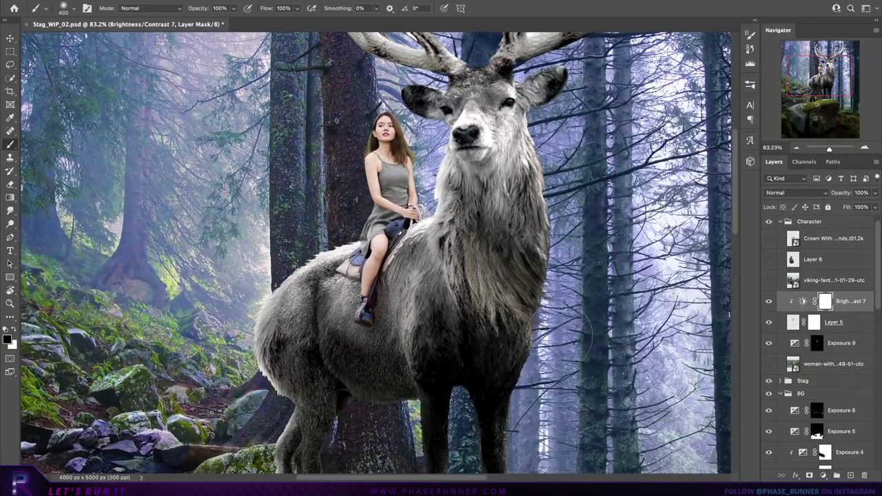
pyautogui.moveTo(620, 275); pyautogui.dragTo(611, 297)
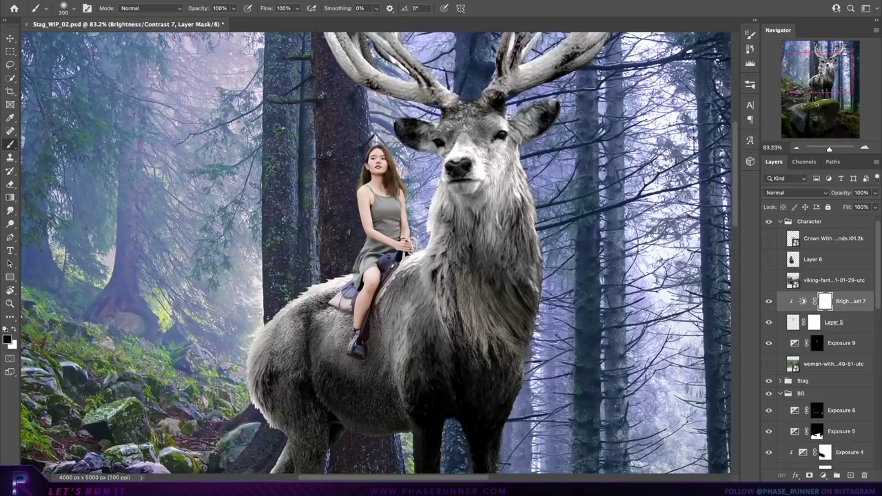
pyautogui.click(850, 309)
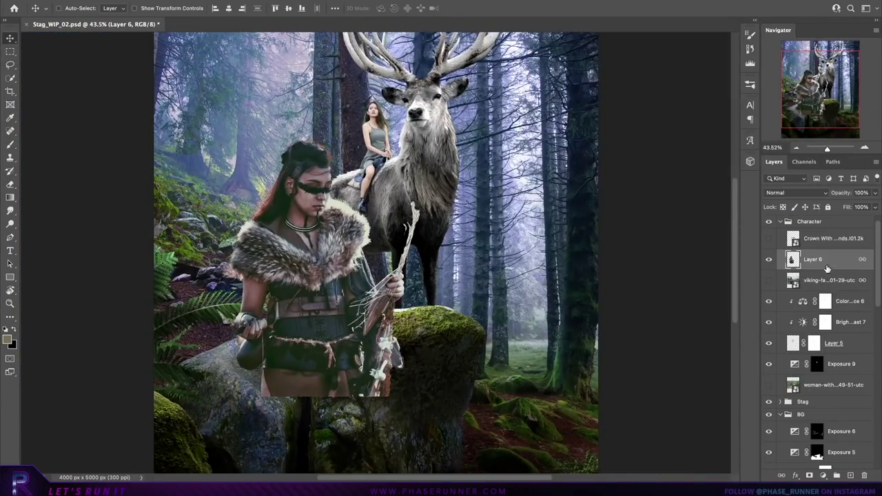
# - Duplicate the archer layer and align the copy over the rider at 61% opacity
pyautogui.rightClick(790, 302)
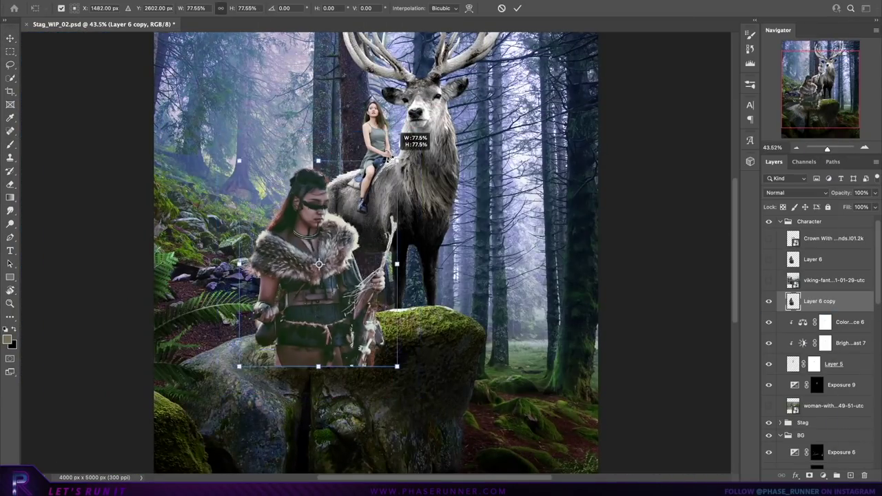
pyautogui.scroll(5, 365, 110)
pyautogui.press('6')
pyautogui.press('1')
pyautogui.hotkey('ctrl', 't')
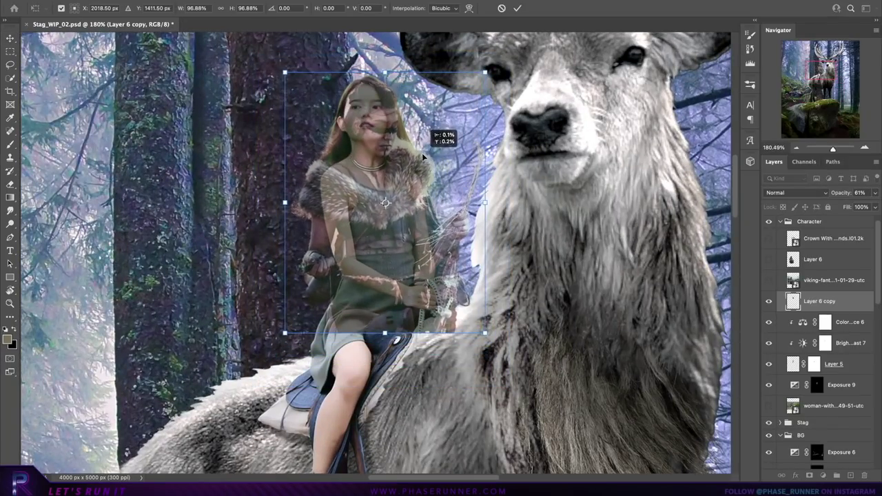
pyautogui.moveTo(418, 210)
pyautogui.mouseDown()
pyautogui.moveTo(542, 209)
pyautogui.moveTo(451, 216)
pyautogui.mouseUp()
pyautogui.press('Return')
pyautogui.press('0')
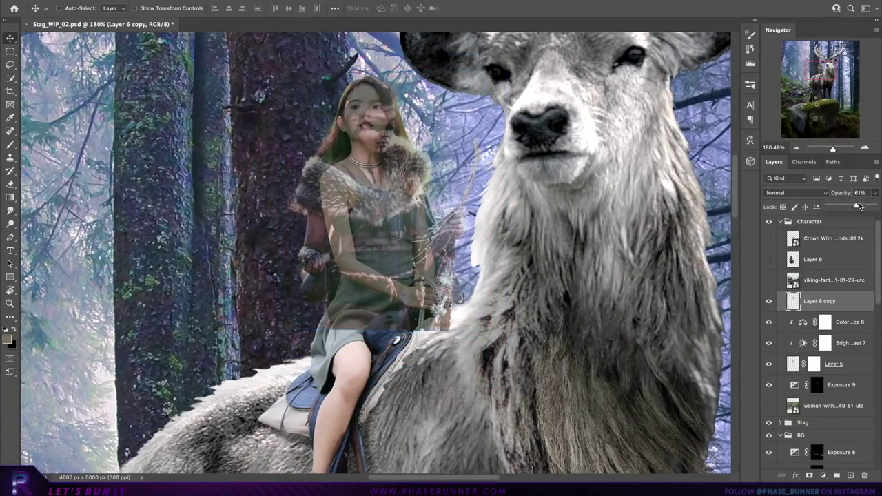
# - Mask the archer copy so the rider's own face shows through
pyautogui.click(810, 475)
pyautogui.press('b')
pyautogui.scroll(4, 325, 103)
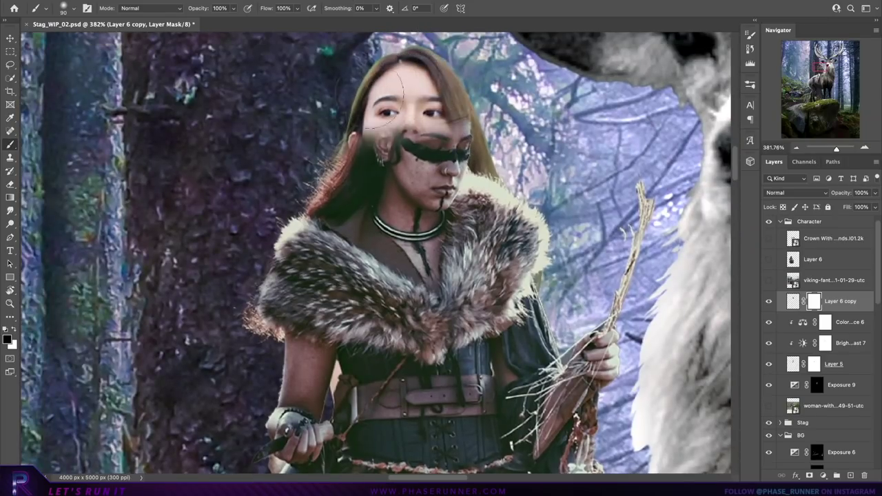
pyautogui.moveTo(451, 124)
pyautogui.mouseDown()
pyautogui.moveTo(448, 166)
pyautogui.moveTo(426, 172)
pyautogui.mouseUp()
pyautogui.press('[')
pyautogui.press('[')
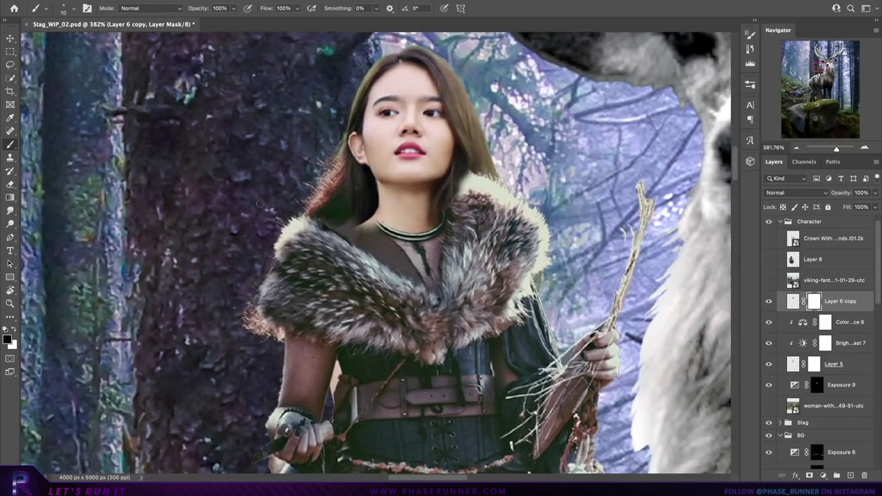
pyautogui.scroll(-2, 259, 203)
# - Paint out the archer's hand and dagger, then hide the costume copy
pyautogui.press('x')
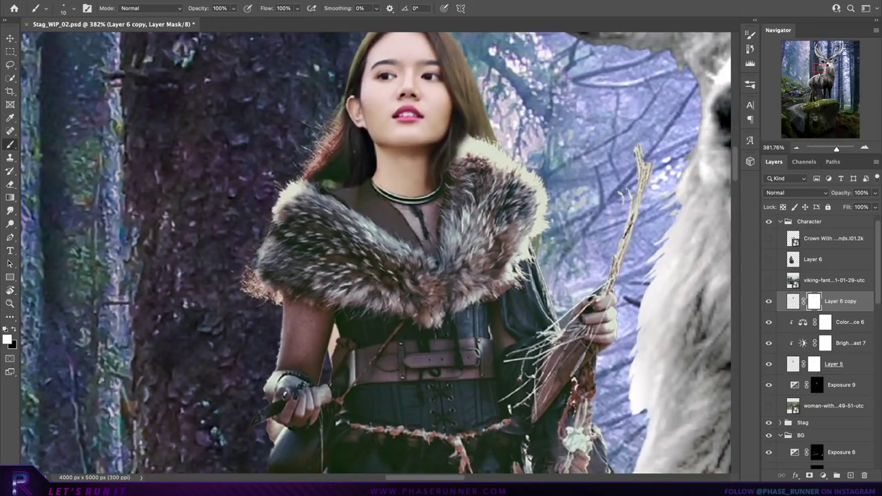
pyautogui.scroll(-6, 332, 184)
pyautogui.press('x')
pyautogui.press(']')
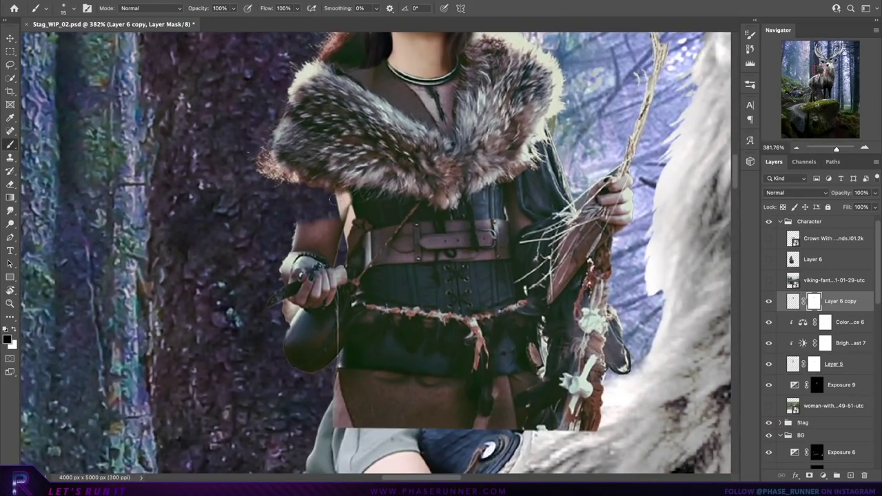
pyautogui.moveTo(292, 335); pyautogui.dragTo(317, 248)
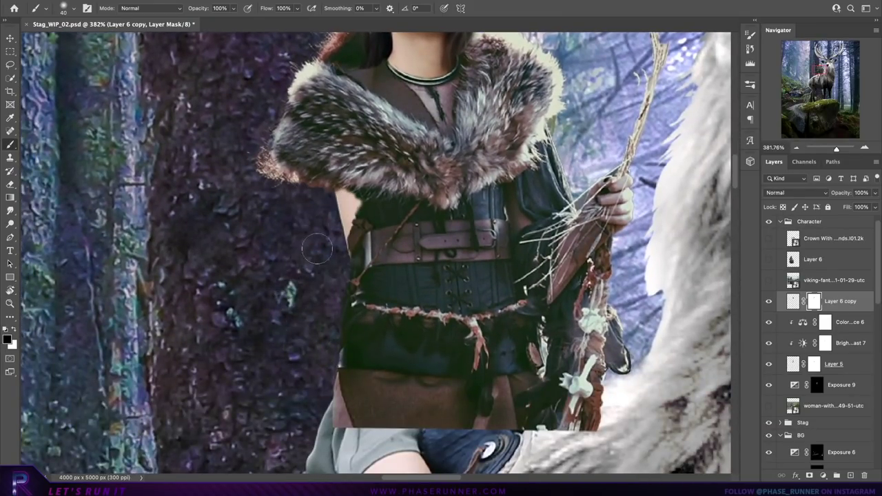
pyautogui.click(769, 302)
pyautogui.press('p')
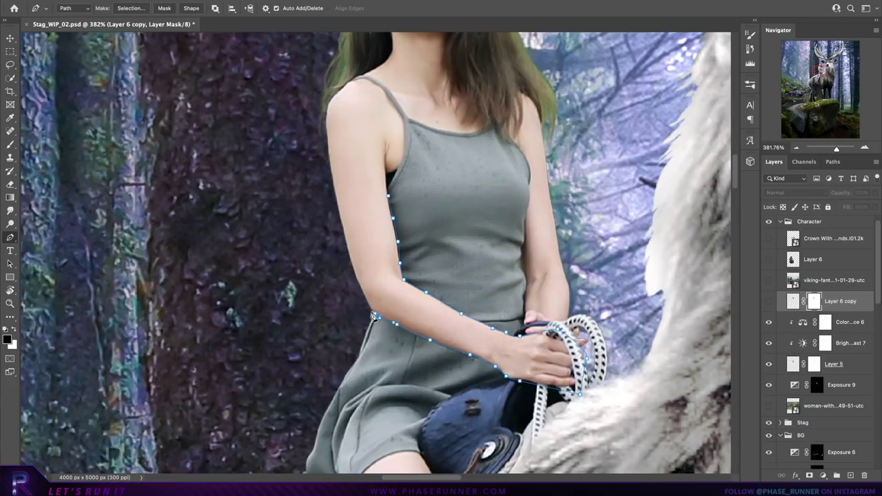
# - Load the arm path as a selection and paint the rider's arm and hand back in
pyautogui.hotkey('ctrl', 'Return')
pyautogui.click(769, 301)
pyautogui.press('b')
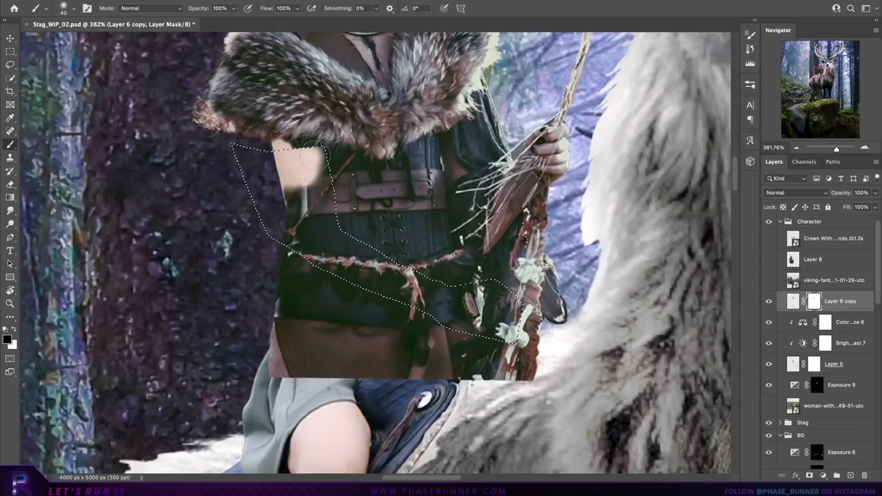
pyautogui.moveTo(303, 169)
pyautogui.mouseDown()
pyautogui.moveTo(372, 275)
pyautogui.moveTo(510, 327)
pyautogui.mouseUp()
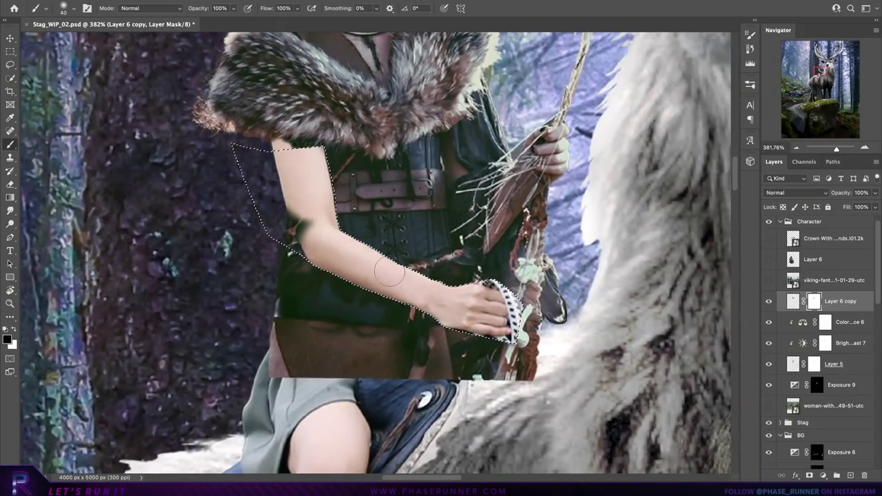
pyautogui.hotkey('ctrl', 'd')
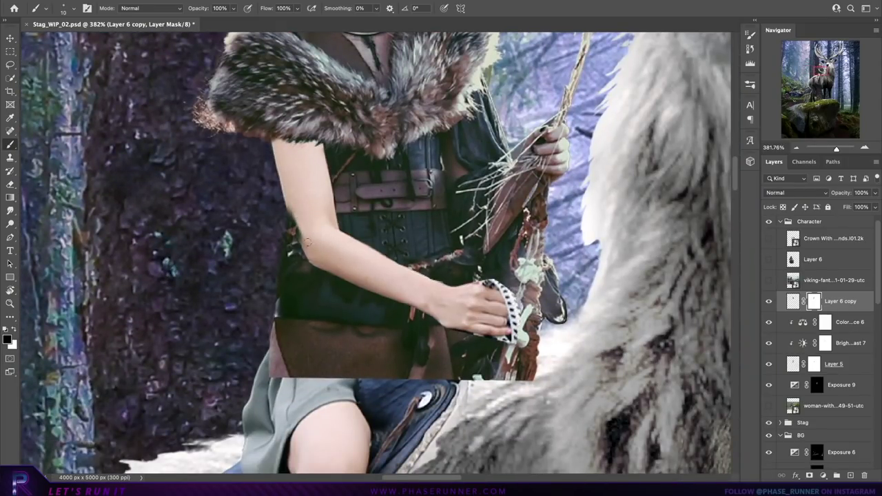
# - Paint out the stray stick and dark patch over the rider's grey skirt
pyautogui.scroll(3, 266, 153)
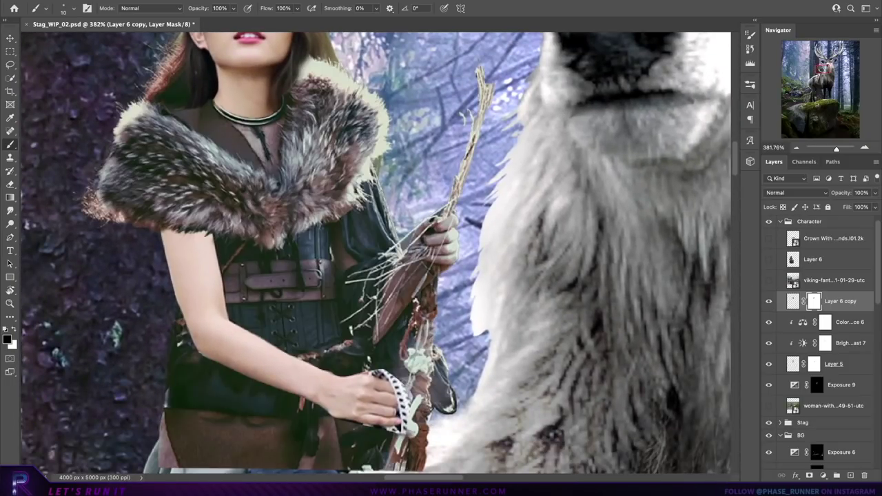
pyautogui.moveTo(483, 75); pyautogui.dragTo(413, 414)
pyautogui.scroll(-1, 413, 344)
pyautogui.press(']')
pyautogui.press(']')
pyautogui.press(']')
pyautogui.moveTo(385, 124)
pyautogui.mouseDown()
pyautogui.moveTo(379, 224)
pyautogui.moveTo(375, 202)
pyautogui.mouseUp()
pyautogui.hotkey('ctrl', 'z')
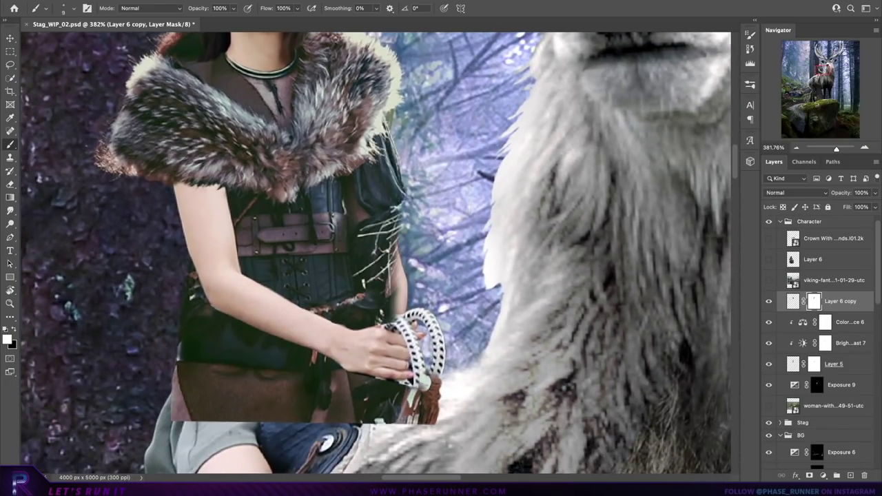
pyautogui.hscroll(-3, 383, 297)
pyautogui.scroll(-3, 383, 296)
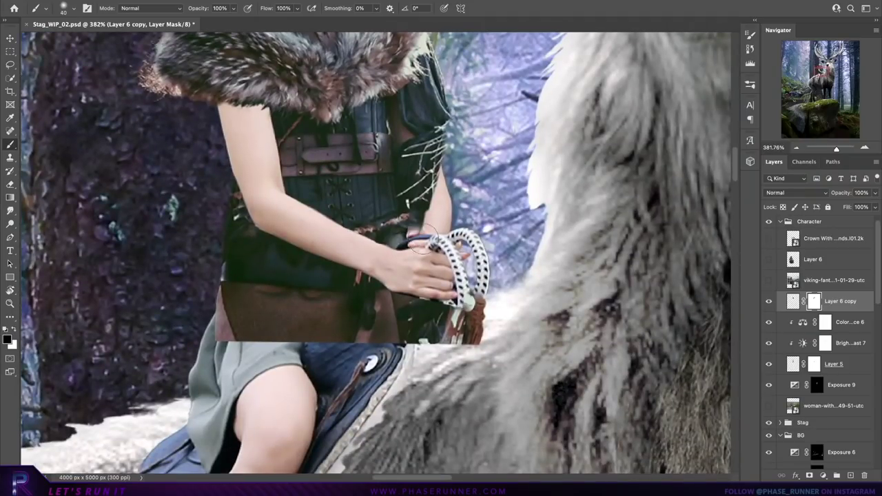
pyautogui.moveTo(333, 297); pyautogui.dragTo(386, 289)
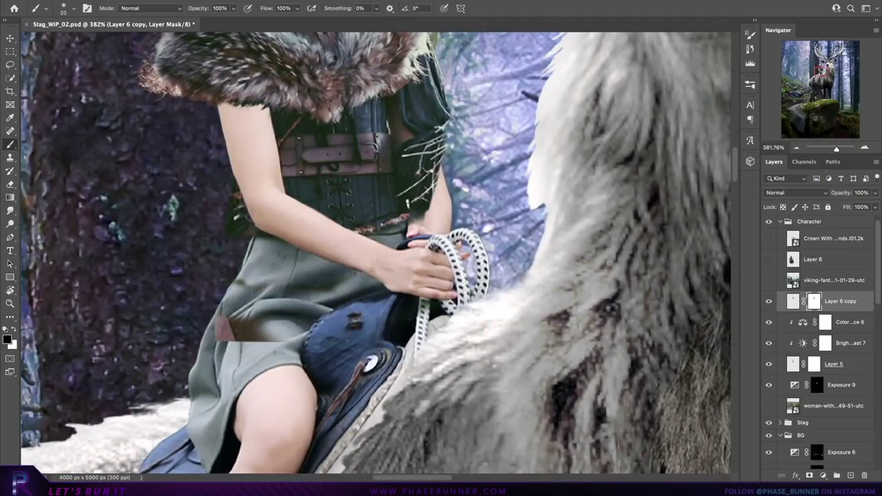
pyautogui.moveTo(303, 248); pyautogui.dragTo(235, 324)
# - Mask out the lace along the rider's arm with a resized brush
pyautogui.press('[')
pyautogui.press('[')
pyautogui.scroll(3, 291, 252)
pyautogui.moveTo(234, 233); pyautogui.dragTo(179, 271)
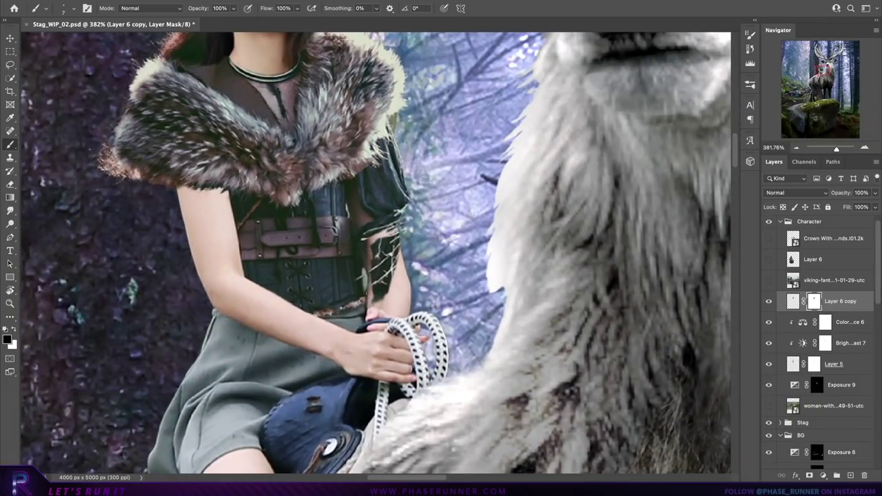
pyautogui.press(']')
pyautogui.press(']')
pyautogui.press(']')
pyautogui.moveTo(378, 303); pyautogui.dragTo(389, 231)
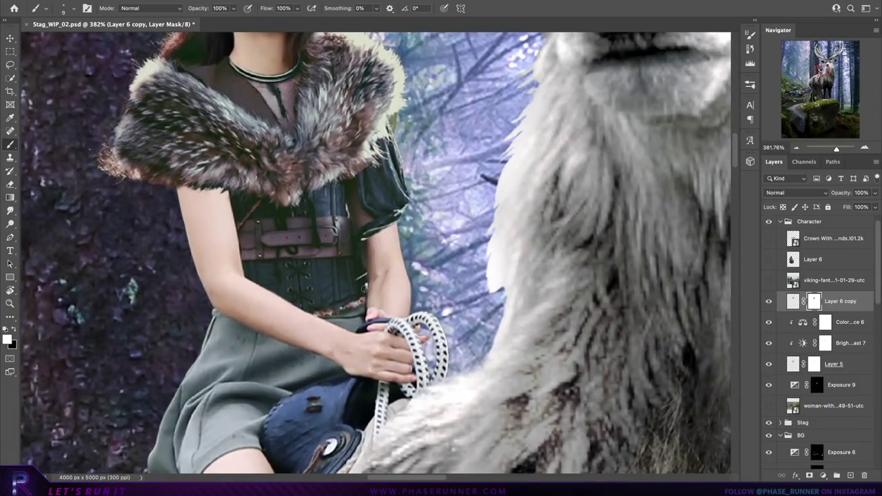
pyautogui.scroll(-3, 365, 289)
pyautogui.scroll(-3, 366, 289)
pyautogui.scroll(1, 344, 104)
pyautogui.scroll(4, 345, 104)
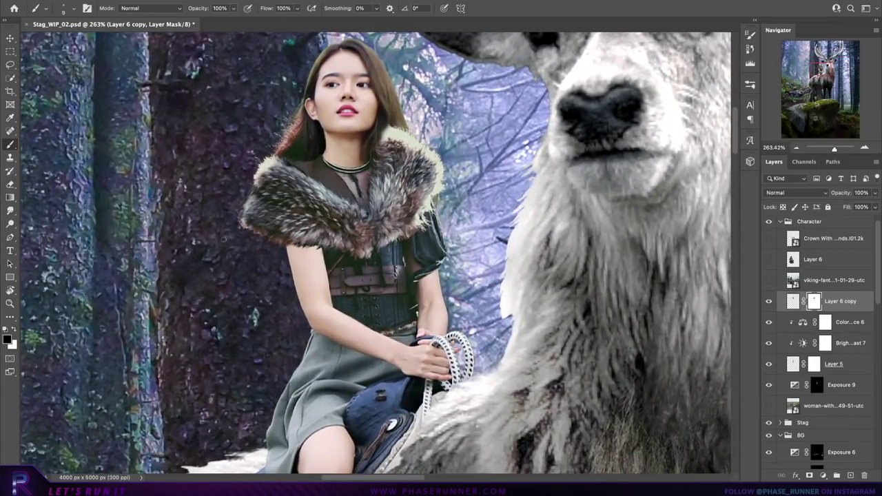
# - Add a clipped Exposure 10 adjustment at -1.40 with an inverted mask
pyautogui.click(823, 476)
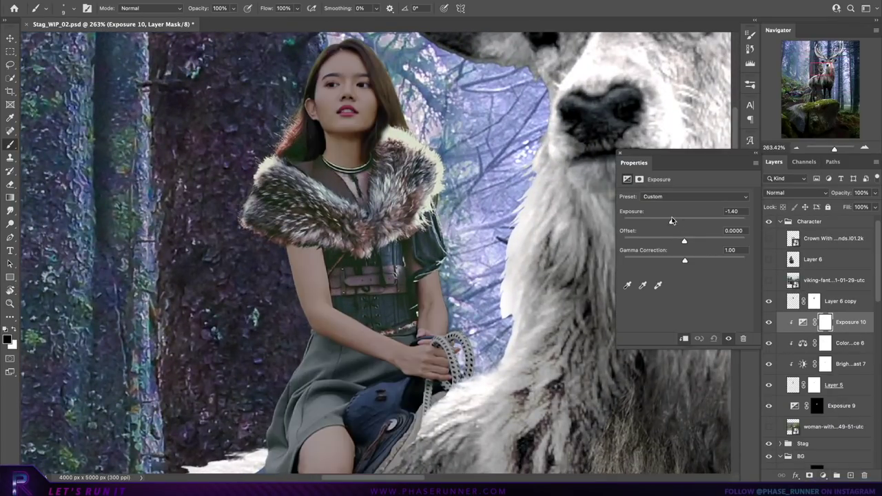
pyautogui.moveTo(684, 221); pyautogui.dragTo(652, 221)
pyautogui.click(620, 153)
pyautogui.hotkey('ctrl', 'i')
pyautogui.press('x')
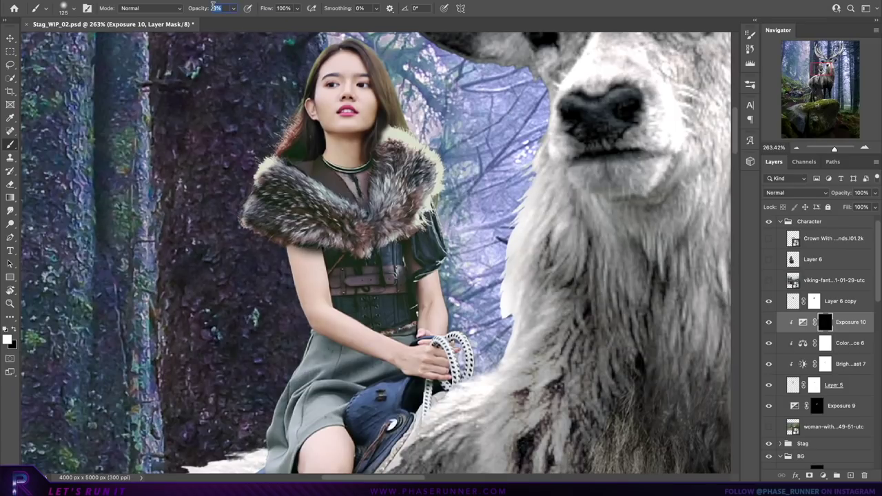
# - Brush the darkening in at 30% opacity over the rider's outfit and legs
pyautogui.press('3')
pyautogui.press(']')
pyautogui.press(']')
pyautogui.press(']')
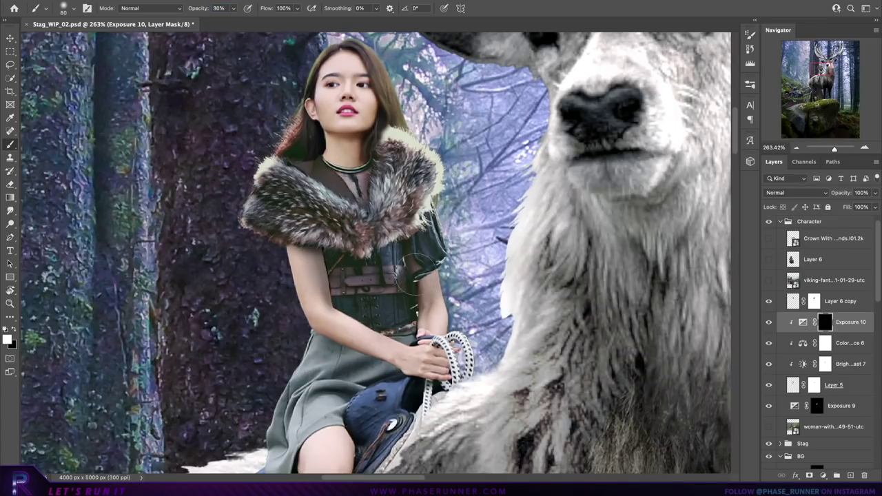
pyautogui.press('x')
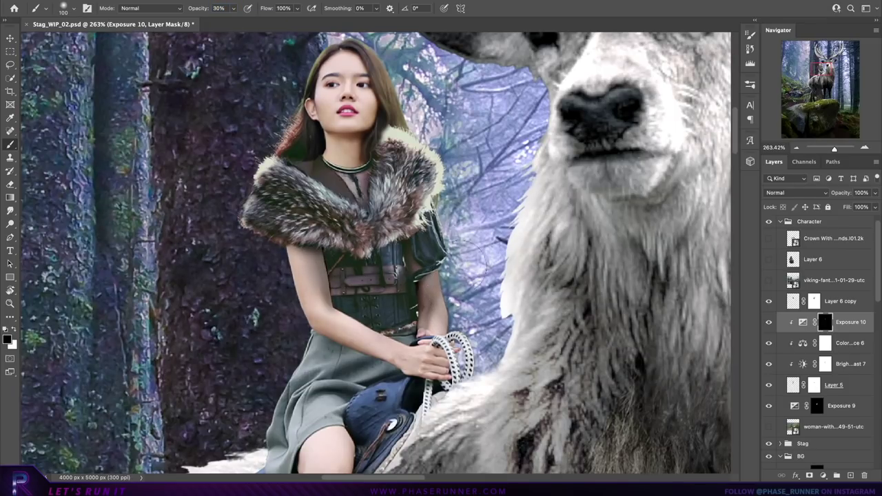
pyautogui.scroll(-2, 317, 263)
pyautogui.press('[')
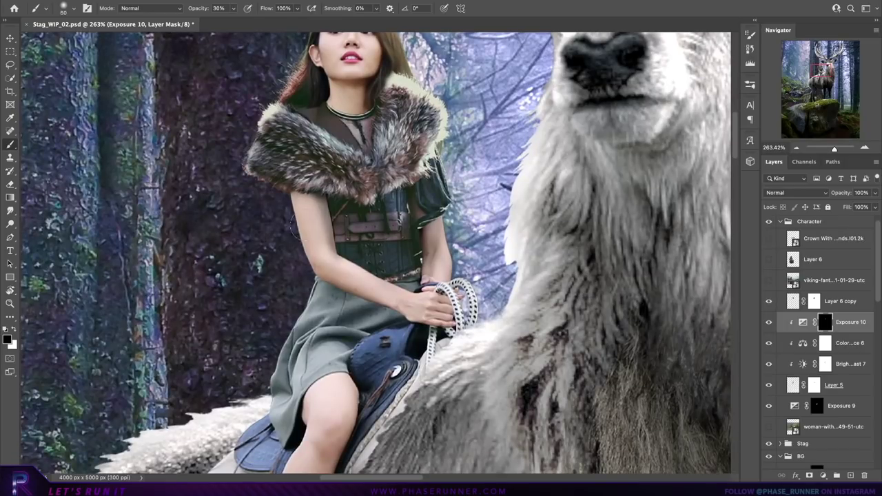
pyautogui.scroll(-3, 293, 227)
pyautogui.scroll(5, 298, 236)
pyautogui.scroll(-6, 297, 236)
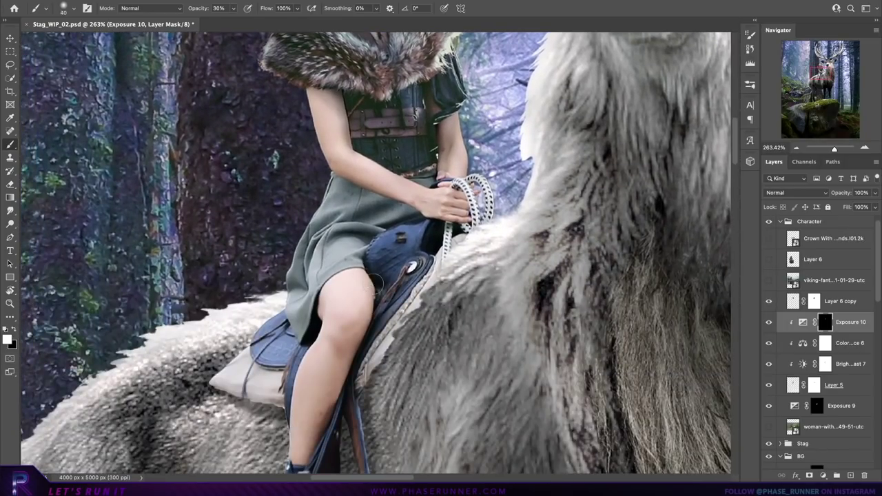
pyautogui.press('[')
pyautogui.press('[')
pyautogui.scroll(-1, 455, 221)
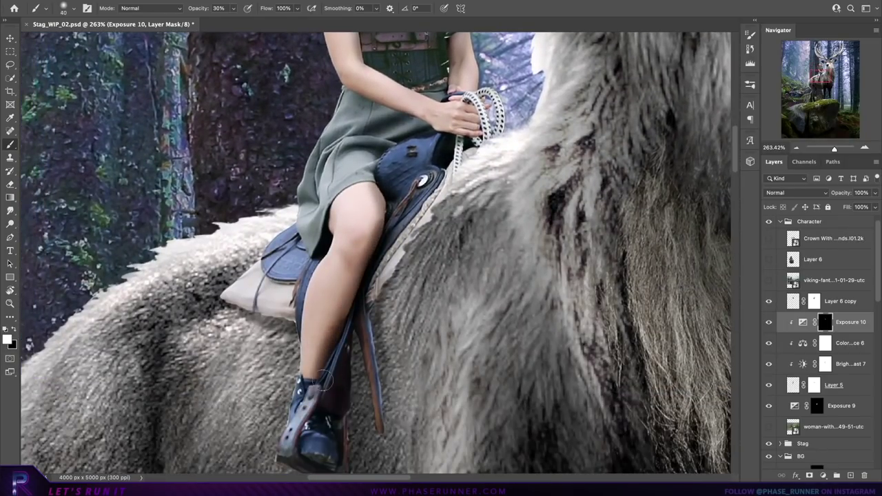
pyautogui.scroll(-5, 379, 235)
# - Add a clipped Exposure 11 adjustment above Exposure 10 with an inverted mask
pyautogui.click(823, 475)
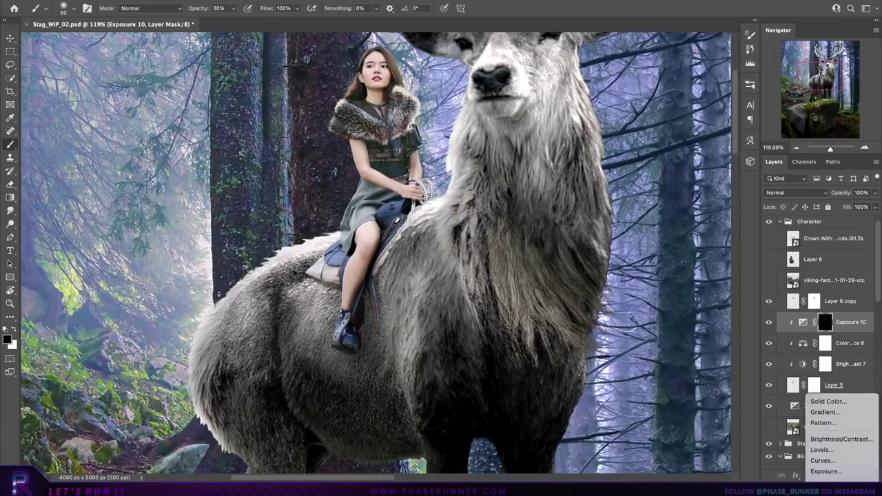
pyautogui.click(827, 441)
pyautogui.hotkey('ctrl', 'i')
pyautogui.press('x')
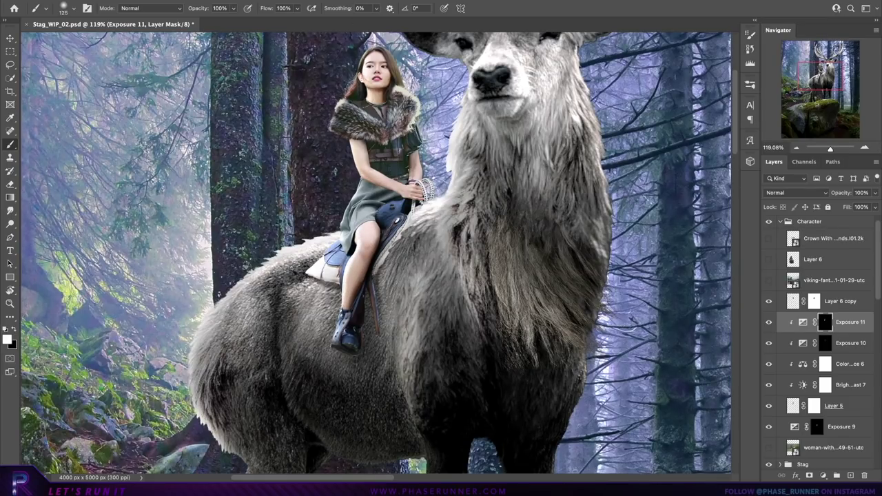
# - Paint highlights on the rider's nose bridge and cheek, then set brush opacity to 47%
pyautogui.moveTo(332, 157); pyautogui.dragTo(373, 250)
pyautogui.scroll(-2, 388, 195)
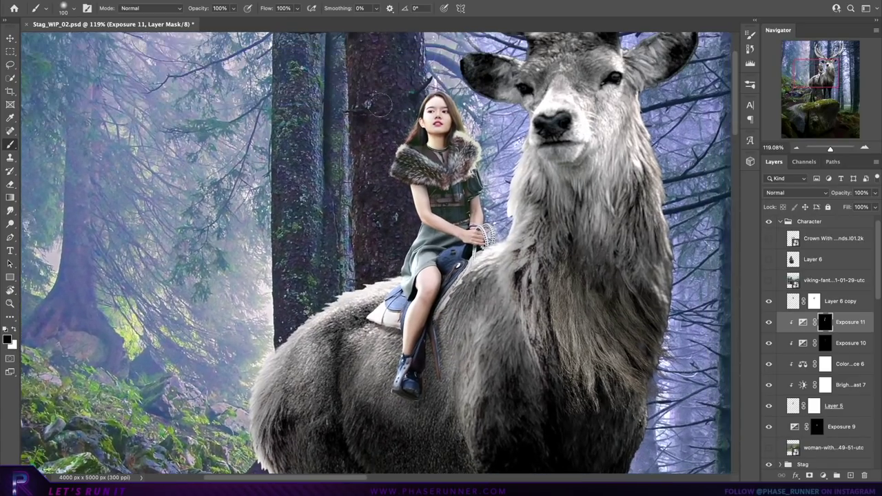
pyautogui.scroll(5, 419, 100)
pyautogui.moveTo(401, 175); pyautogui.dragTo(376, 257)
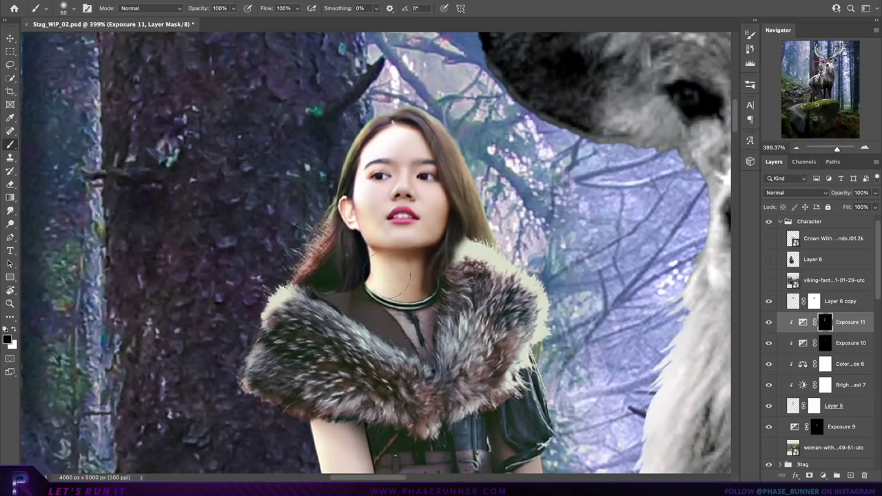
pyautogui.scroll(-3, 376, 254)
pyautogui.scroll(-2, 375, 253)
pyautogui.press('4')
pyautogui.press('7')
pyautogui.scroll(-2, 392, 332)
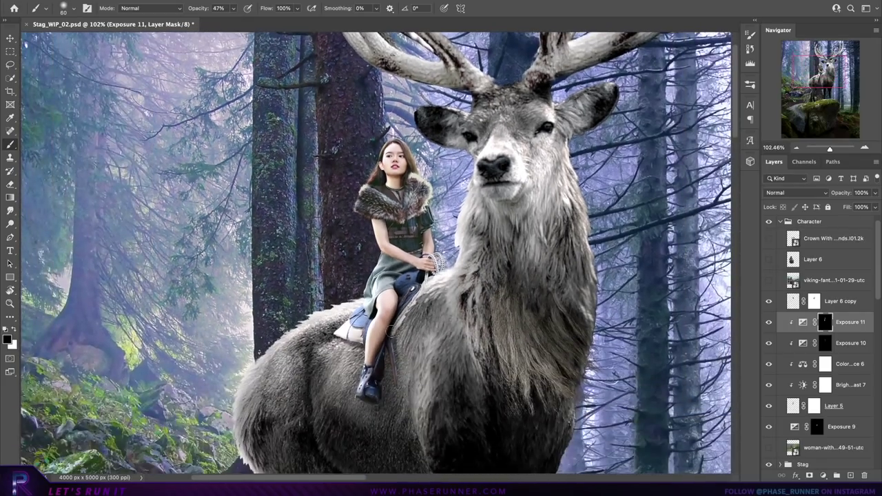
pyautogui.scroll(-1, 378, 375)
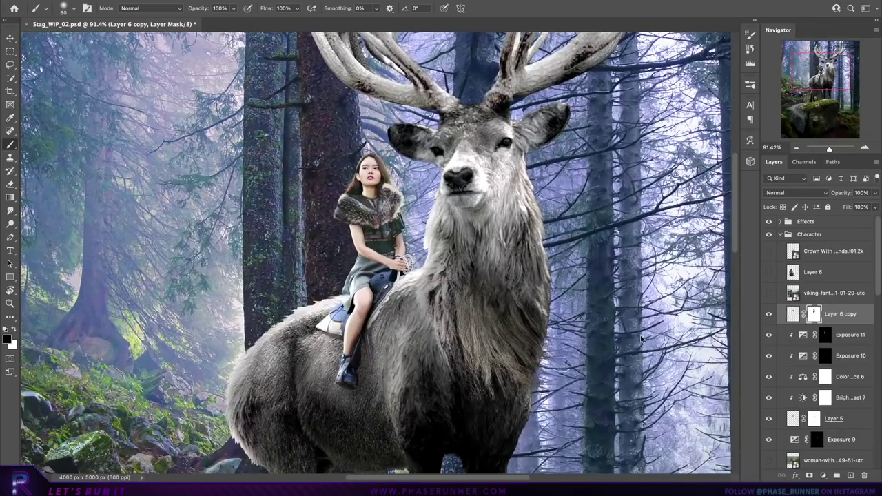
# - Set Brightness/Contrast 8 to -20/76 and add Brightness/Contrast 9 at brightness -11
pyautogui.moveTo(684, 225)
pyautogui.mouseDown()
pyautogui.moveTo(676, 224)
pyautogui.moveTo(715, 244)
pyautogui.mouseUp()
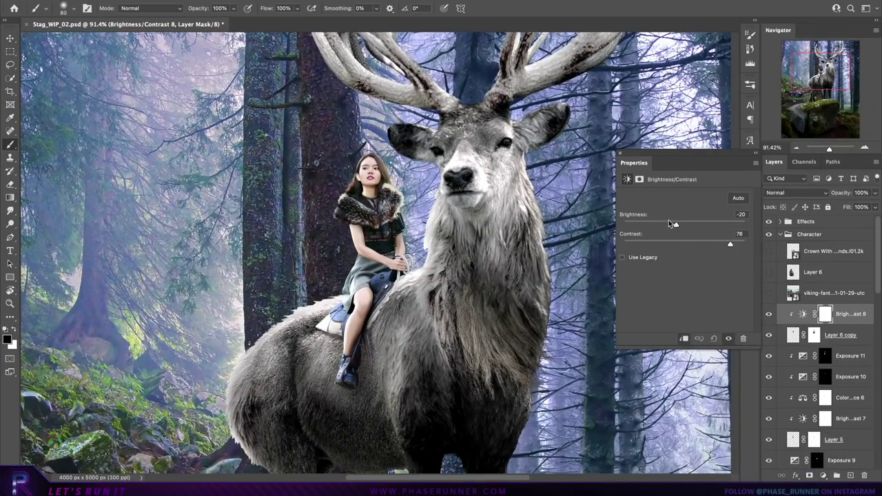
pyautogui.moveTo(668, 224); pyautogui.dragTo(690, 226)
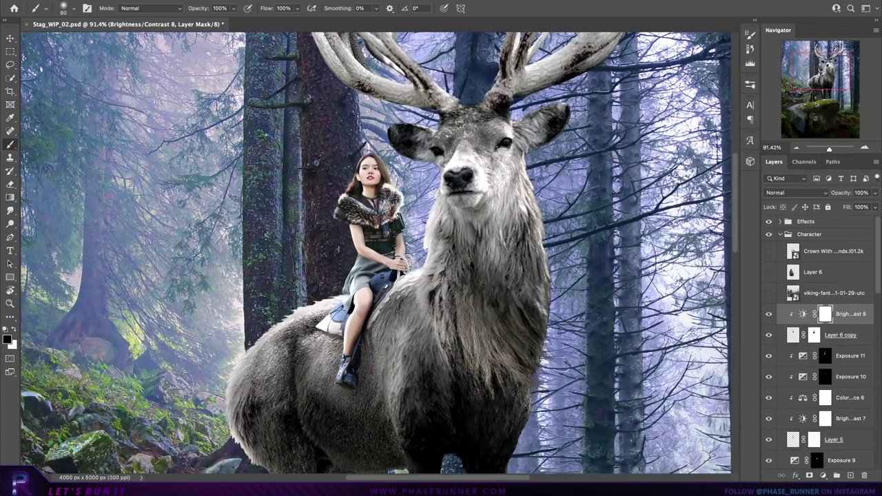
pyautogui.click(815, 335)
pyautogui.scroll(3, 383, 252)
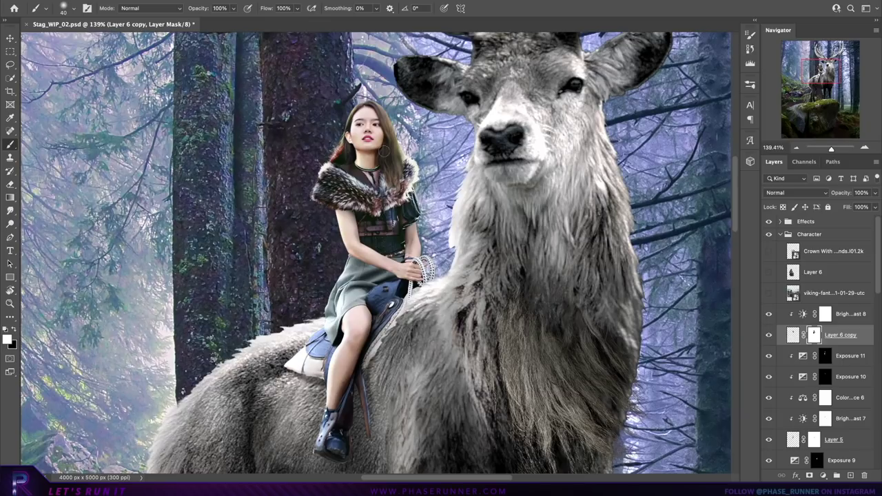
pyautogui.click(847, 355)
pyautogui.moveTo(685, 225); pyautogui.dragTo(681, 226)
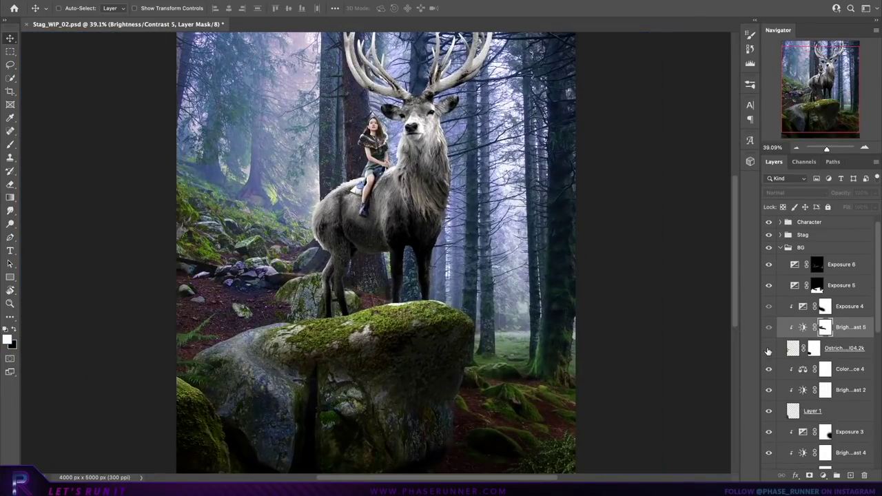
# - Move the fern to the lower right, duplicate it, and darken the mossy rock's top
pyautogui.moveTo(204, 303); pyautogui.dragTo(597, 350)
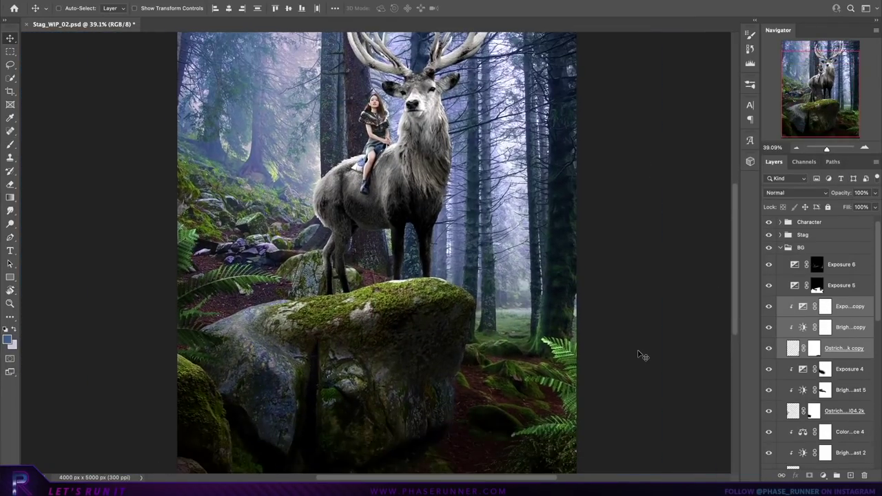
pyautogui.rightClick(427, 297)
pyautogui.click(448, 337)
pyautogui.press('b')
pyautogui.press('x')
pyautogui.moveTo(466, 302); pyautogui.dragTo(464, 293)
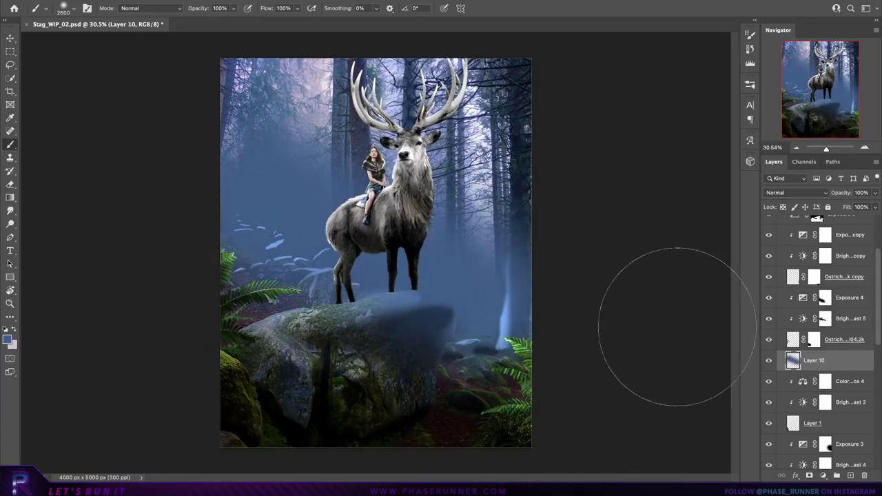
# - Move the fog layer to the top of BG, erase it off the rock, and fade its opacity
pyautogui.moveTo(842, 207); pyautogui.dragTo(813, 270)
pyautogui.press('e')
pyautogui.scroll(3, 462, 364)
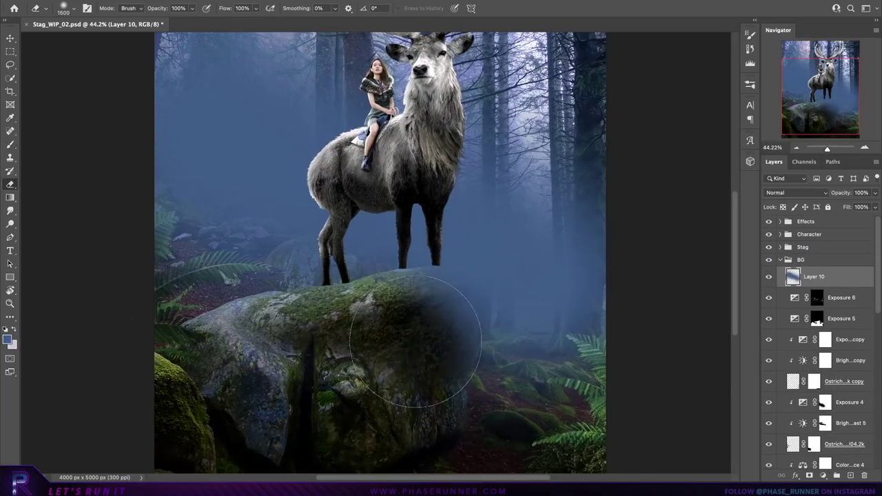
pyautogui.moveTo(457, 370); pyautogui.dragTo(475, 303)
pyautogui.scroll(-2, 573, 455)
pyautogui.click(875, 193)
pyautogui.moveTo(874, 207); pyautogui.dragTo(840, 206)
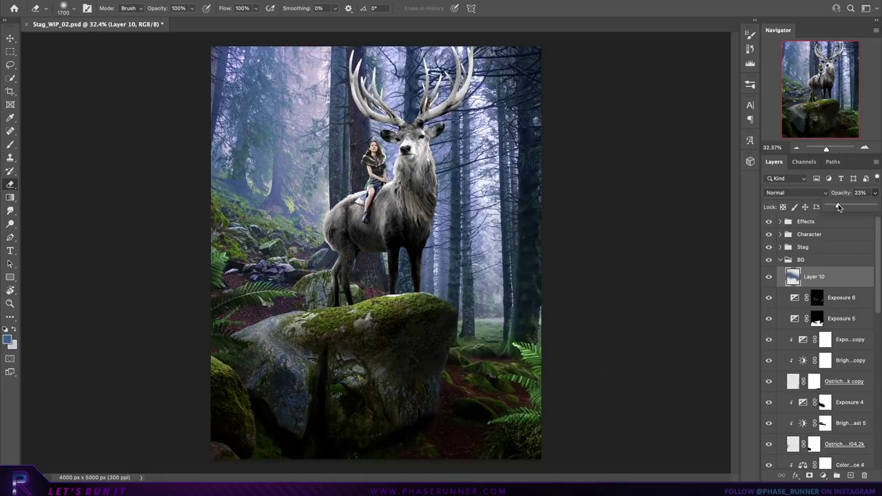
pyautogui.press(']')
pyautogui.press(']')
# - Paint a soft white haze on a new layer at about 14% opacity, then erase on Layer 10
pyautogui.hotkey('ctrl', 'shift', 'alt', 'n')
pyautogui.press('x')
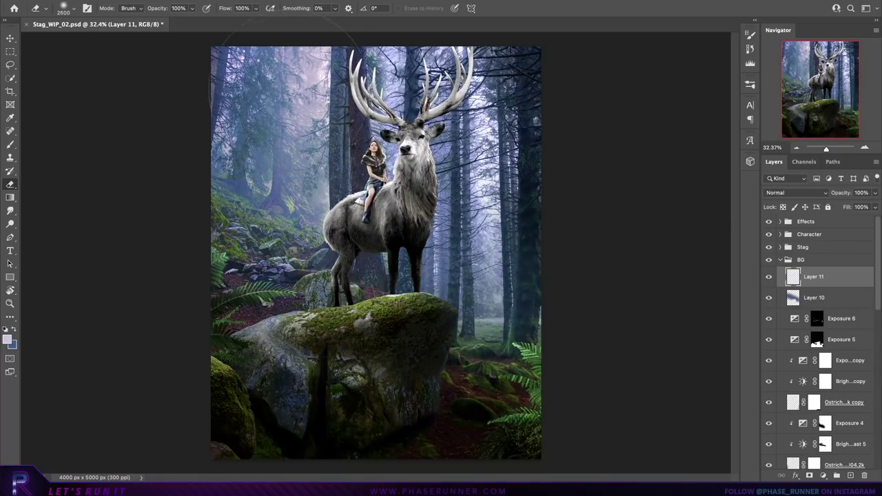
pyautogui.scroll(-3, 325, 82)
pyautogui.press('b')
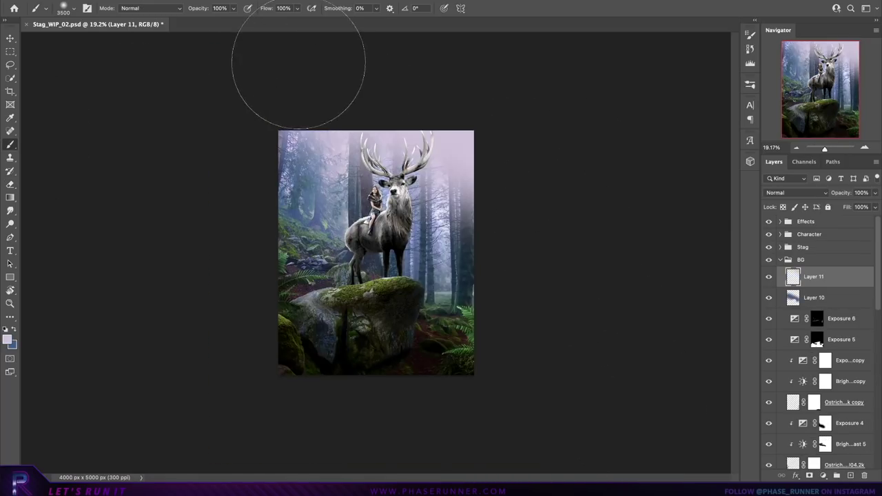
pyautogui.scroll(2, 576, 262)
pyautogui.hotkey('alt', 'BackSpace')
pyautogui.click(876, 193)
pyautogui.moveTo(874, 207); pyautogui.dragTo(834, 207)
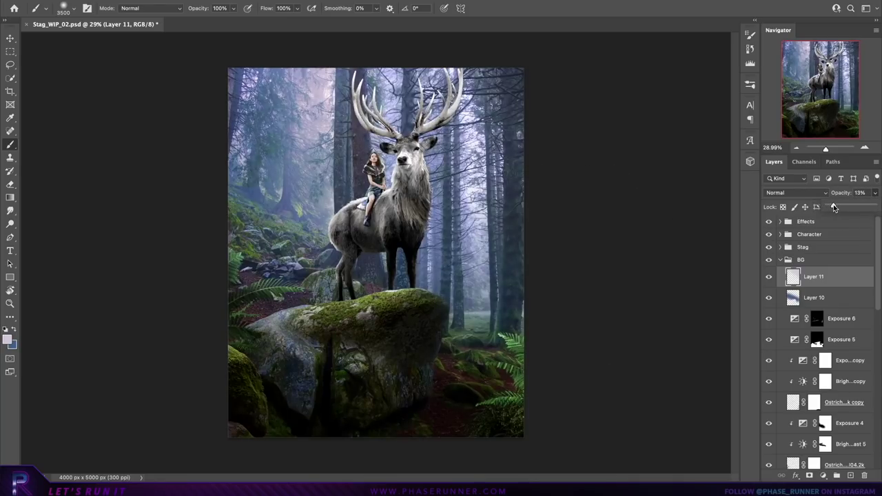
pyautogui.click(814, 297)
pyautogui.press('e')
pyautogui.scroll(1, 665, 365)
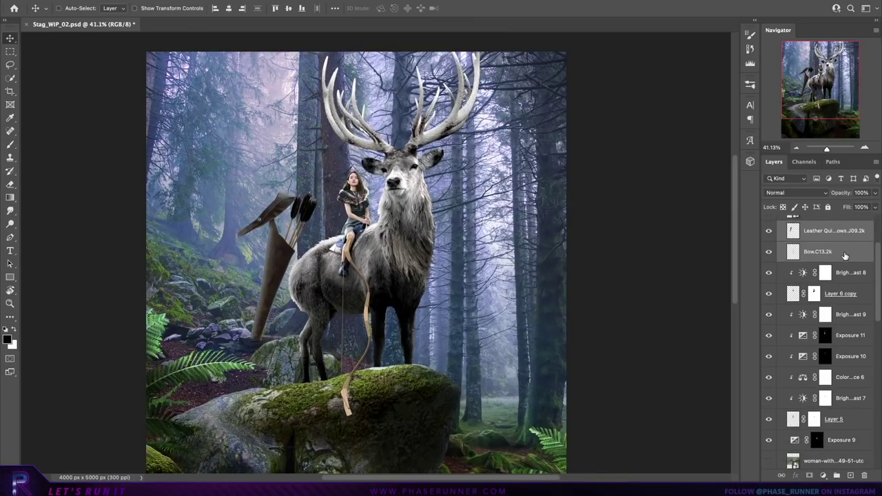
# - Move the bow and quiver layers below Exposure 9, then rotate the bow and scale it to about 80%
pyautogui.moveTo(845, 255); pyautogui.dragTo(850, 419)
pyautogui.scroll(2, 413, 241)
pyautogui.hotkey('ctrl', 't')
pyautogui.moveTo(424, 276)
pyautogui.mouseDown()
pyautogui.moveTo(442, 255)
pyautogui.moveTo(413, 185)
pyautogui.mouseUp()
pyautogui.press('Return')
# - Clip Brightness/Contrast (brightness −42), Hue/Saturation and Exposure (−1.46) adjustments to the bow
pyautogui.scroll(3, 432, 239)
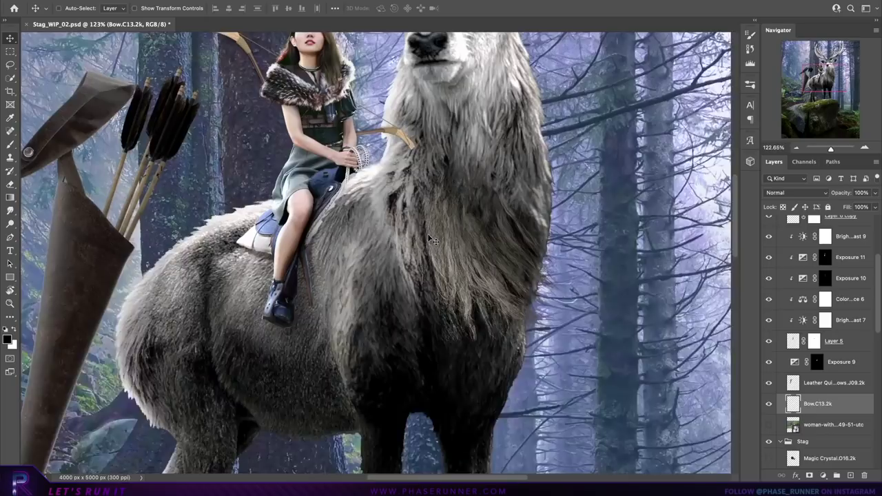
pyautogui.moveTo(432, 239); pyautogui.dragTo(473, 346)
pyautogui.click(822, 475)
pyautogui.click(834, 457)
pyautogui.moveTo(684, 224); pyautogui.dragTo(667, 224)
pyautogui.click(823, 476)
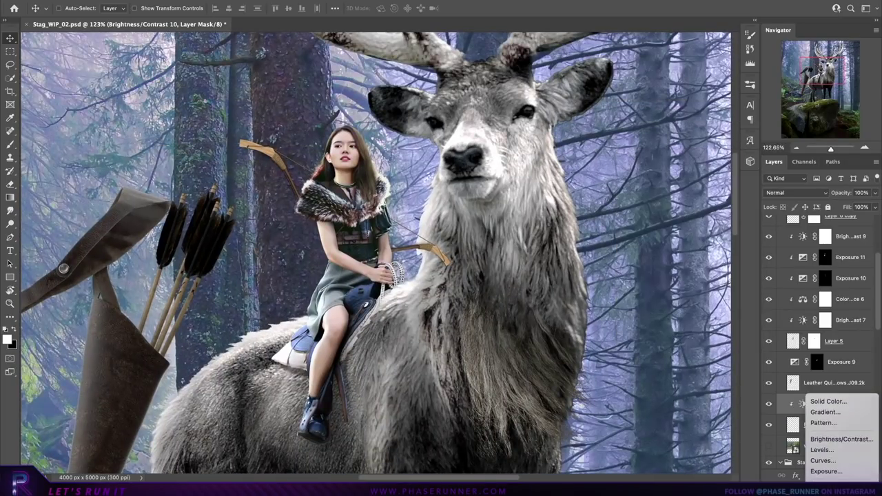
pyautogui.click(825, 460)
pyautogui.moveTo(685, 222); pyautogui.dragTo(672, 222)
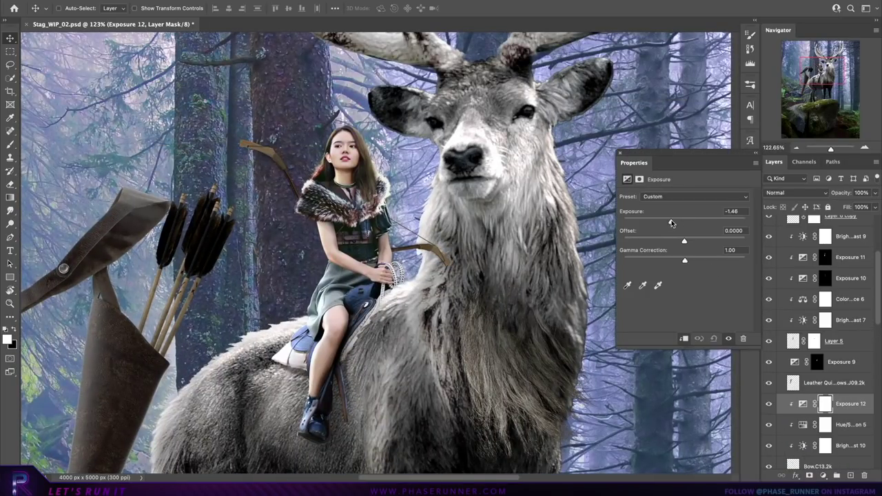
pyautogui.press('b')
pyautogui.scroll(3, 244, 137)
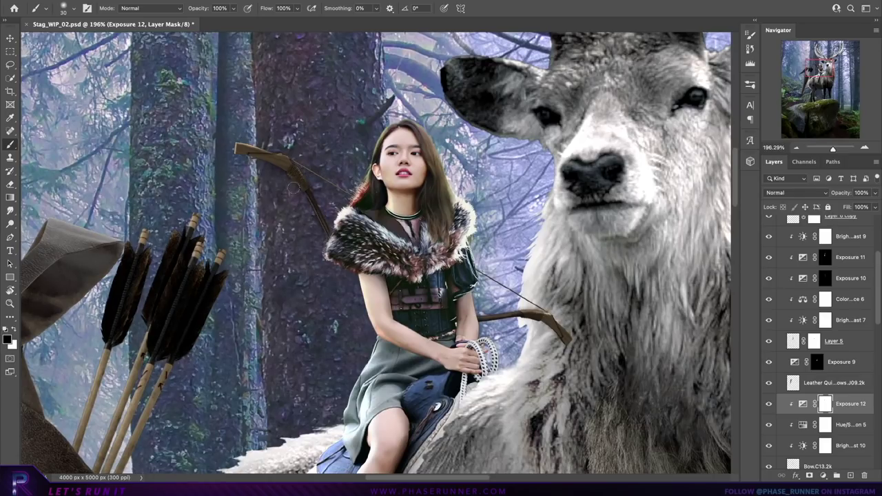
# - Add a black-masked Exposure 13 layer to the bow for selective brightening
pyautogui.hotkey('alt', '[')
pyautogui.hotkey('alt', '[')
pyautogui.hotkey('alt', '[')
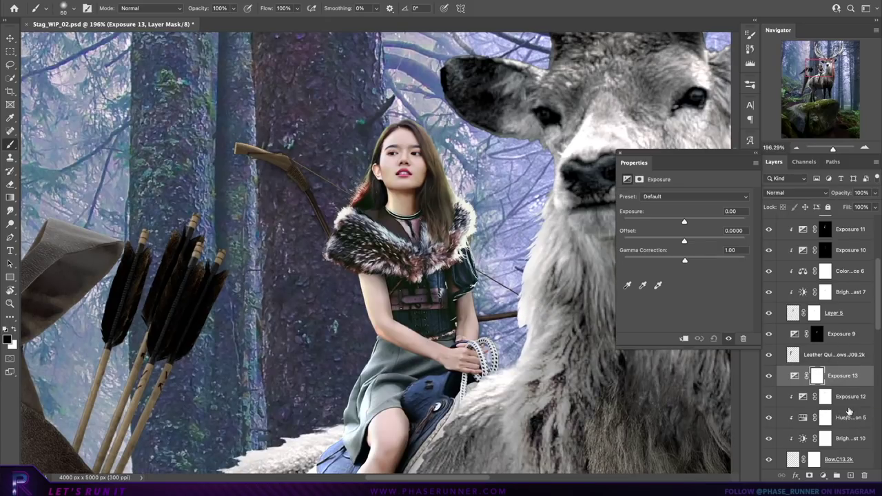
pyautogui.press('x')
pyautogui.hotkey('ctrl', 'i')
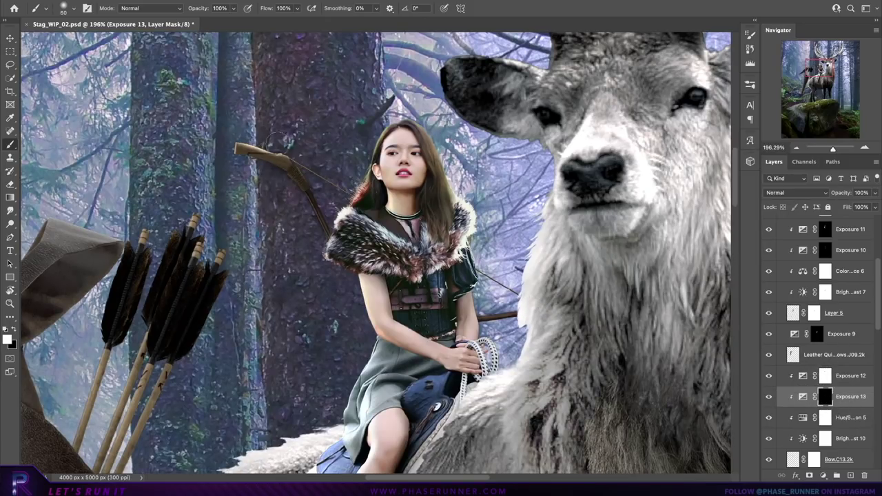
pyautogui.moveTo(288, 199); pyautogui.dragTo(366, 178)
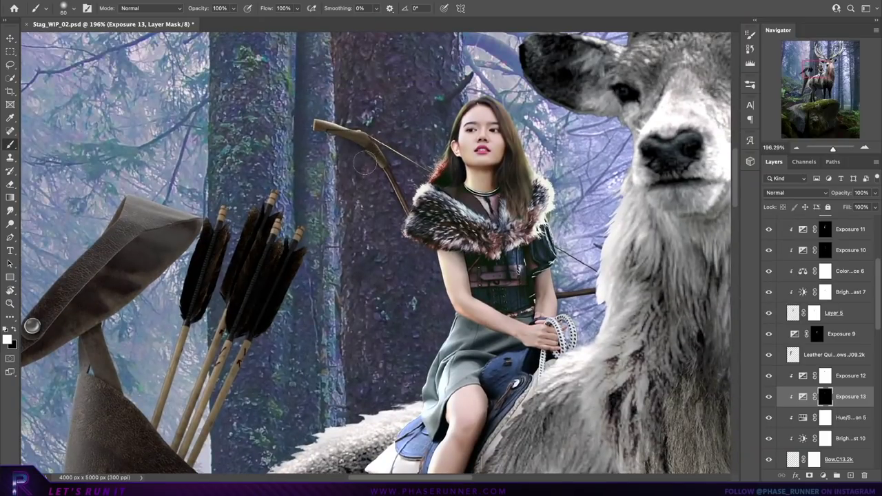
pyautogui.moveTo(601, 290); pyautogui.dragTo(504, 293)
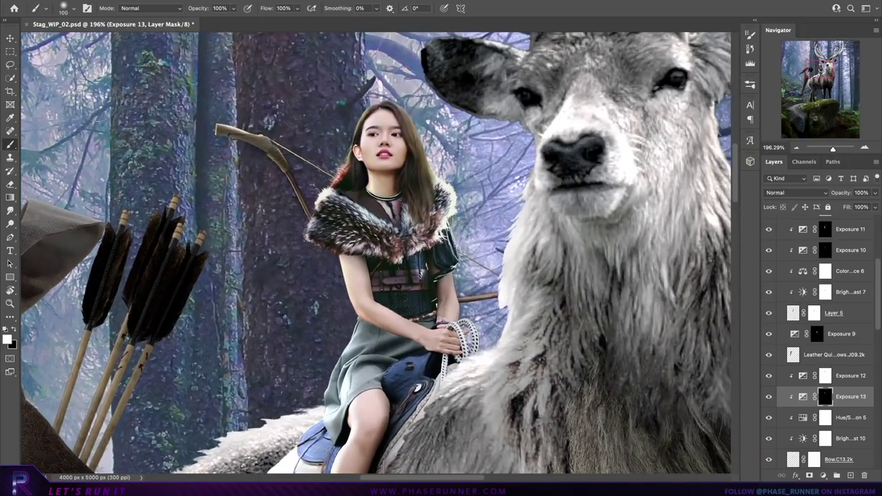
pyautogui.hotkey('ctrl', '0')
pyautogui.scroll(5, 214, 220)
# - Cut away the quiver flap, shrink the quiver, and place it beside the rider's leg
pyautogui.press('l')
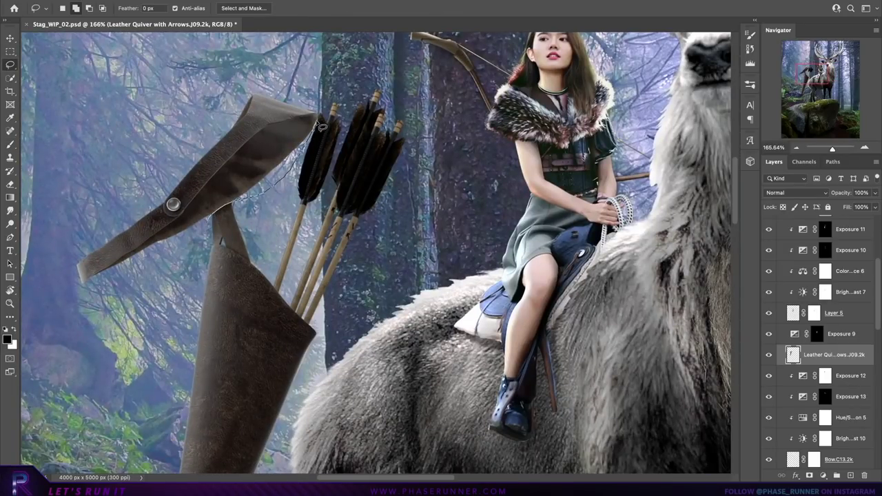
pyautogui.hotkey('ctrl', 'shift', 'j')
pyautogui.scroll(-5, 321, 127)
pyautogui.hotkey('ctrl', 't')
pyautogui.moveTo(386, 207); pyautogui.dragTo(441, 156)
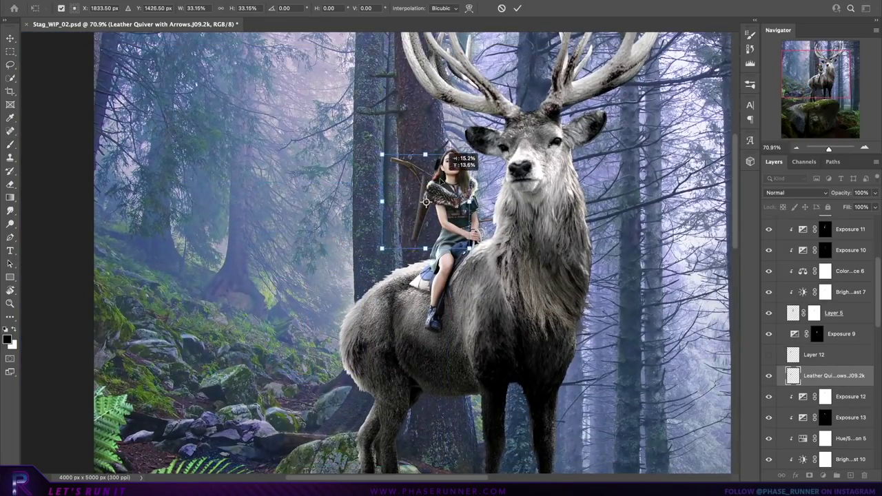
pyautogui.moveTo(425, 201)
pyautogui.mouseDown()
pyautogui.moveTo(420, 289)
pyautogui.moveTo(414, 277)
pyautogui.mouseUp()
pyautogui.press('Return')
pyautogui.hotkey('ctrl', ']')
pyautogui.hotkey('ctrl', ']')
pyautogui.hotkey('ctrl', ']')
pyautogui.hotkey('ctrl', 't')
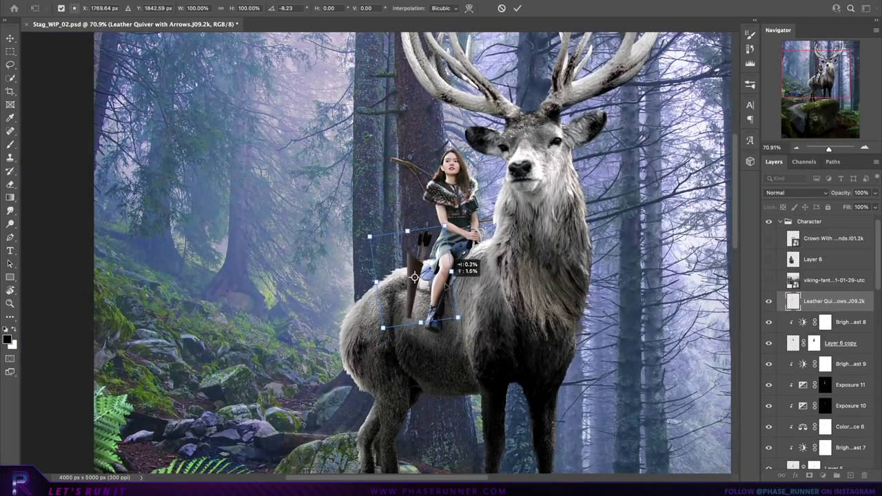
pyautogui.press('Return')
pyautogui.scroll(3, 466, 288)
# - Clip Color Balance and Brightness/Contrast (brightness 39) to the quiver, plus a new Layer 13
pyautogui.click(822, 476)
pyautogui.click(820, 454)
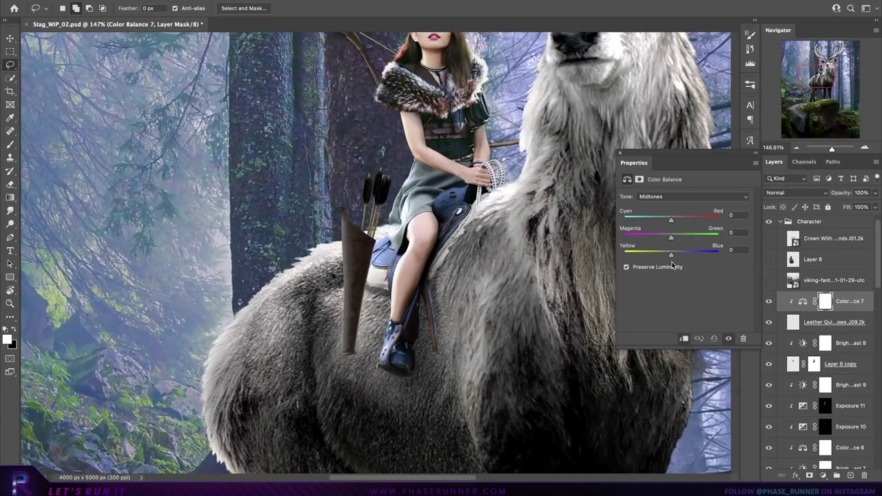
pyautogui.click(822, 475)
pyautogui.click(851, 310)
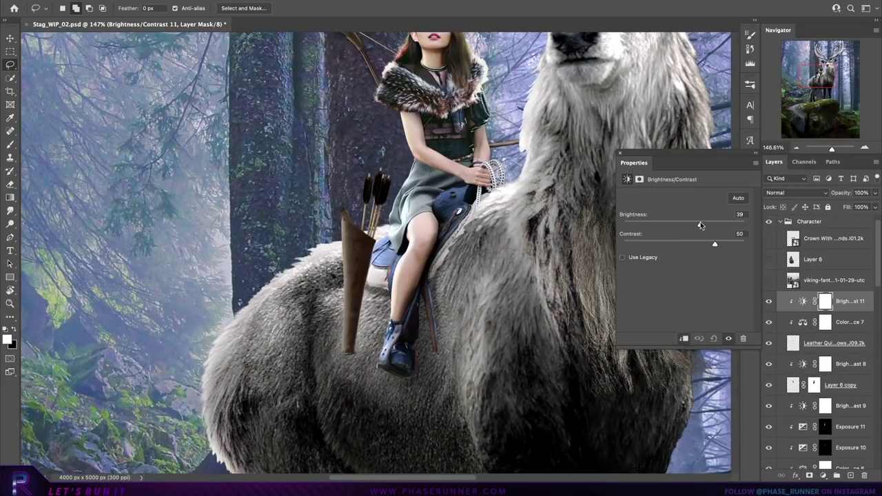
pyautogui.moveTo(700, 226); pyautogui.dragTo(719, 228)
pyautogui.scroll(-2, 372, 241)
pyautogui.click(850, 475)
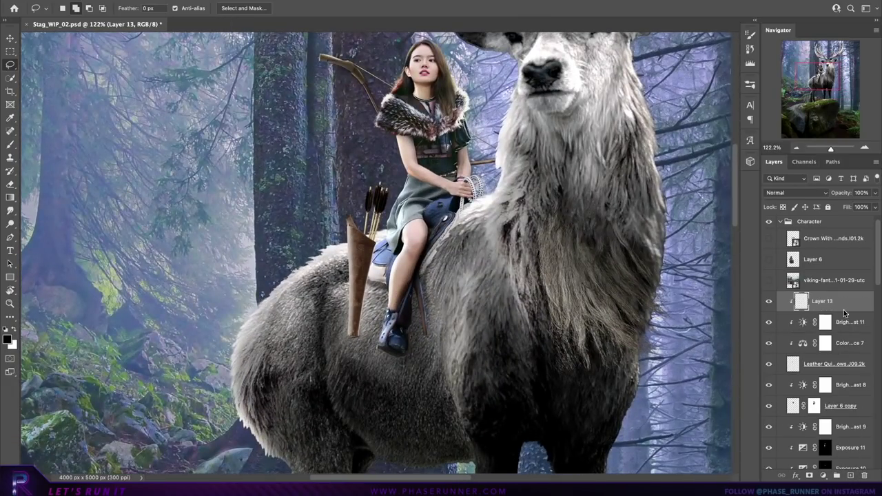
# - Clip a black-masked Exposure 14 to the quiver, with white set for painting
pyautogui.press('b')
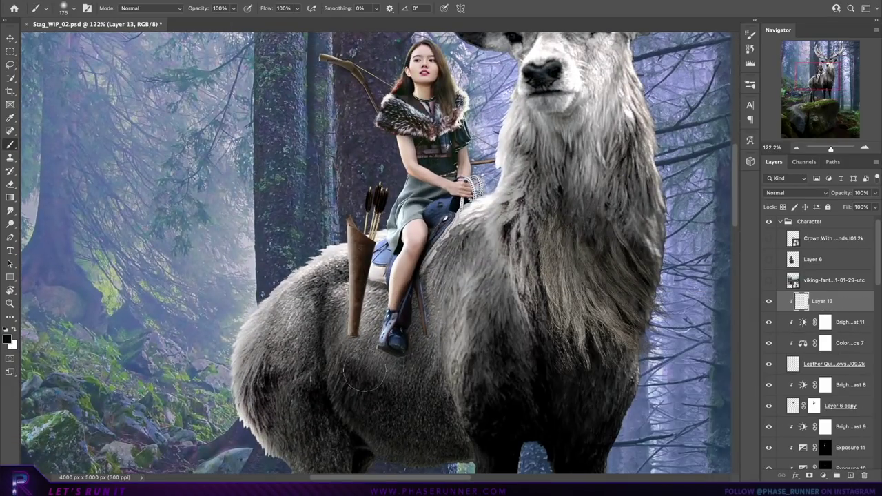
pyautogui.click(822, 476)
pyautogui.click(848, 448)
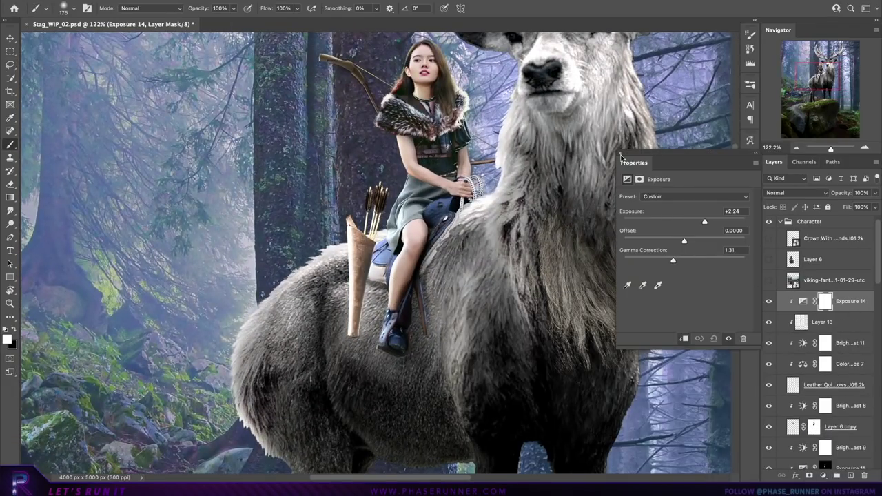
pyautogui.hotkey('ctrl', 'i')
pyautogui.press('x')
pyautogui.scroll(-1, 372, 203)
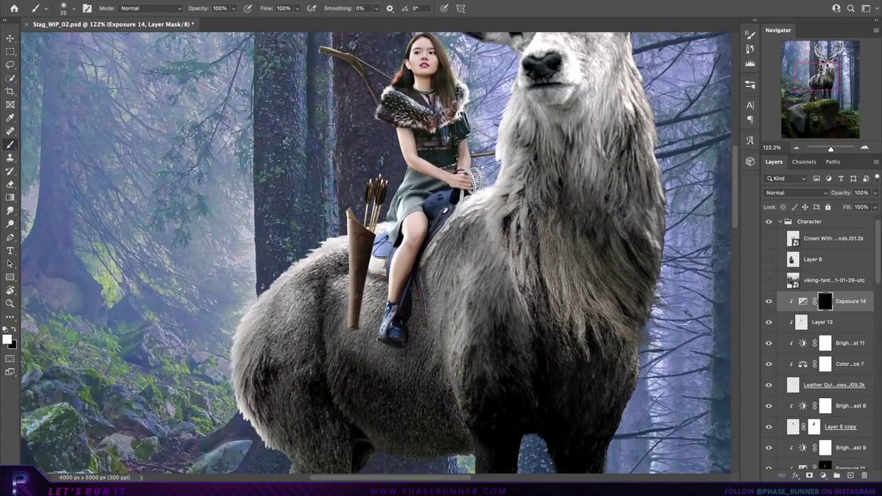
# - Add a black-masked Exposure 15 over the stag and paint shading around the leg and saddle
pyautogui.click(841, 406)
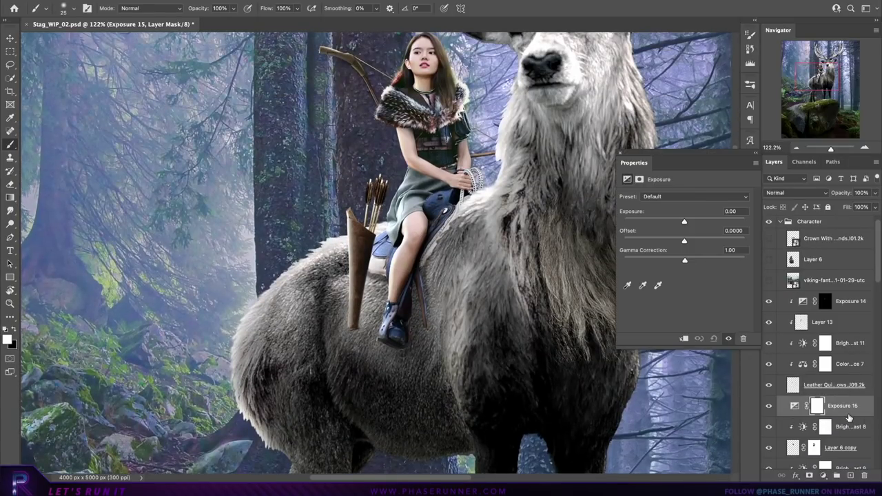
pyautogui.hotkey('ctrl', 'i')
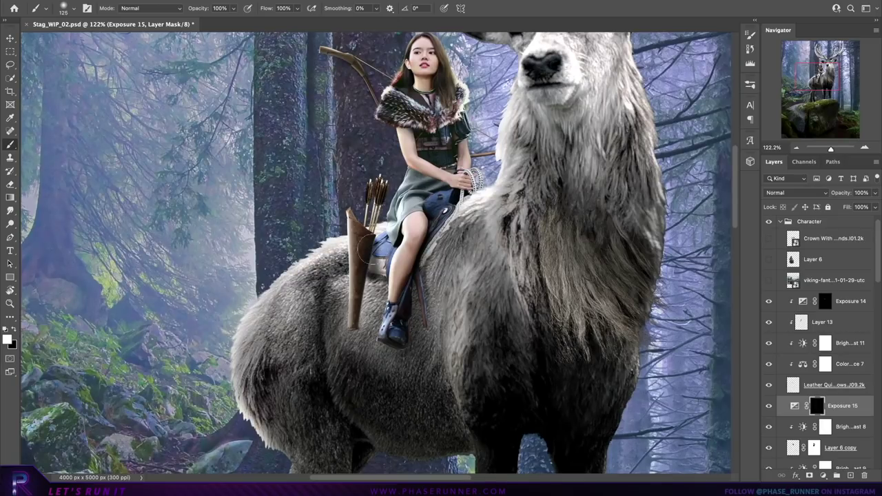
pyautogui.moveTo(364, 309)
pyautogui.mouseDown()
pyautogui.moveTo(450, 219)
pyautogui.moveTo(400, 378)
pyautogui.mouseUp()
pyautogui.press(']')
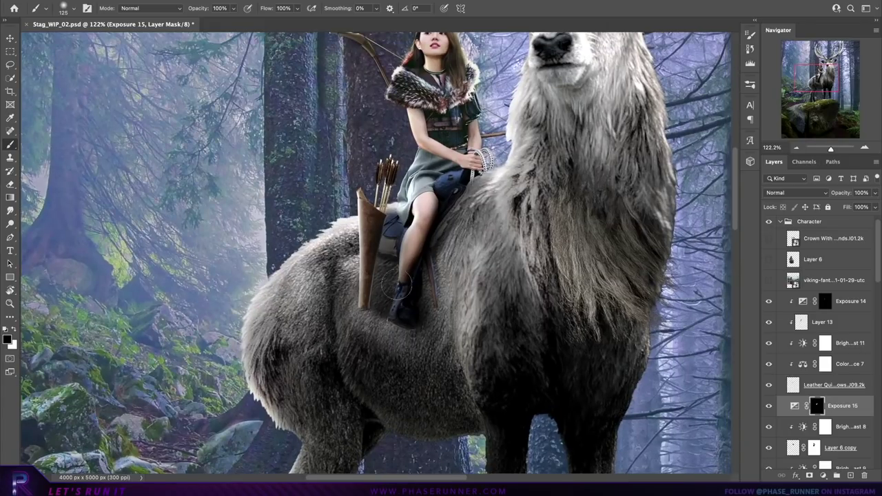
pyautogui.moveTo(375, 324); pyautogui.dragTo(407, 269)
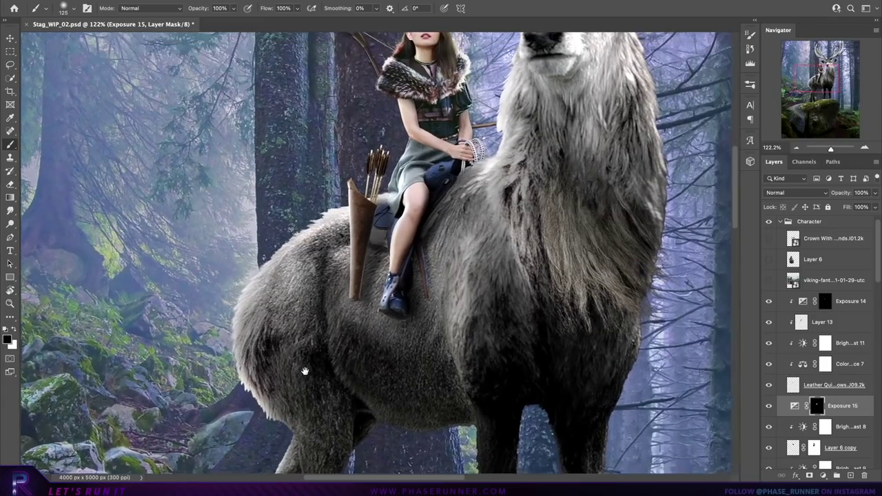
pyautogui.press('[')
pyautogui.press('[')
pyautogui.press('[')
pyautogui.moveTo(347, 348); pyautogui.dragTo(363, 390)
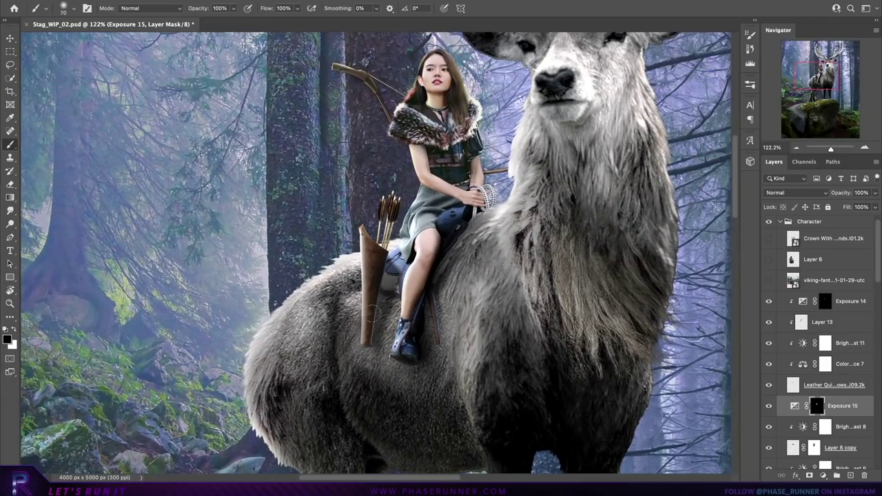
pyautogui.moveTo(372, 313); pyautogui.dragTo(322, 355)
# - Pick Exposure 12, then select the bow layers and their adjustments together
pyautogui.keyDown('ctrl'); pyautogui.rightClick(301, 98); pyautogui.keyUp('ctrl')
pyautogui.click(331, 118)
pyautogui.press(']')
pyautogui.press(']')
pyautogui.press(']')
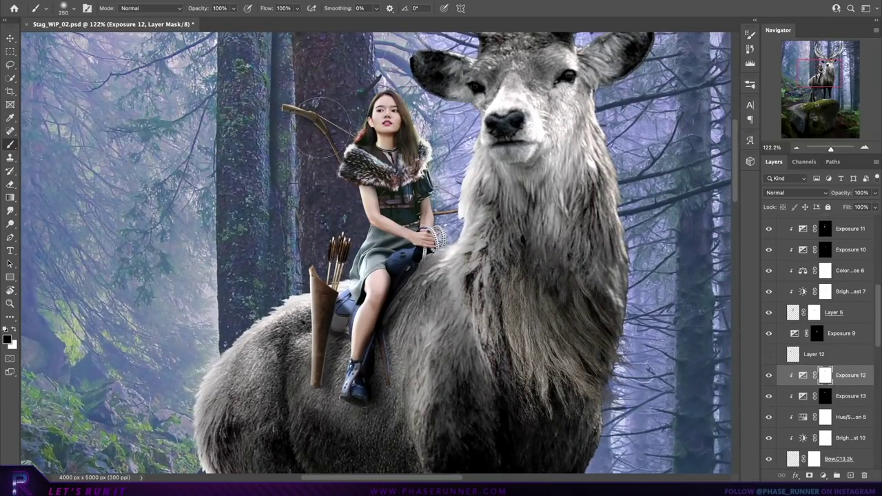
pyautogui.scroll(-3, 369, 138)
pyautogui.moveTo(320, 163); pyautogui.dragTo(379, 177)
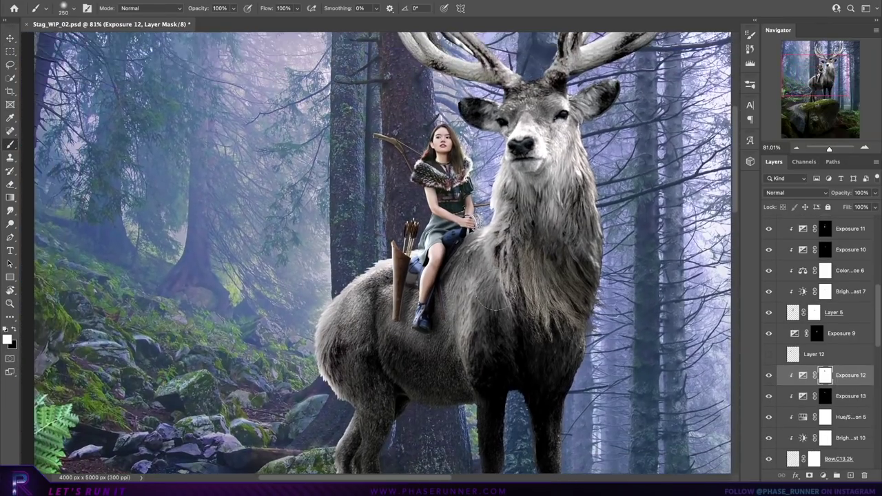
pyautogui.keyDown('shift'); pyautogui.click(839, 458); pyautogui.keyUp('shift')
pyautogui.press('v')
pyautogui.scroll(-3, 471, 192)
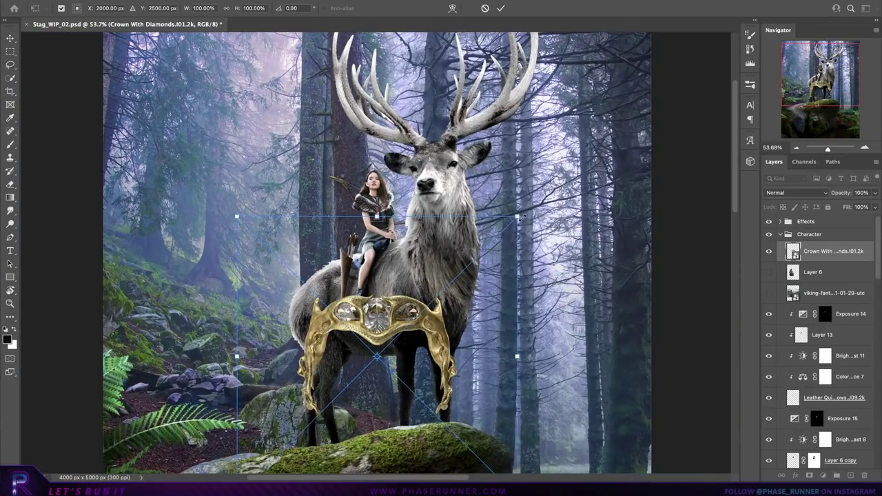
# - Shrink the gold crown and set it on the rider's forehead, then view her face
pyautogui.moveTo(521, 217); pyautogui.dragTo(403, 147)
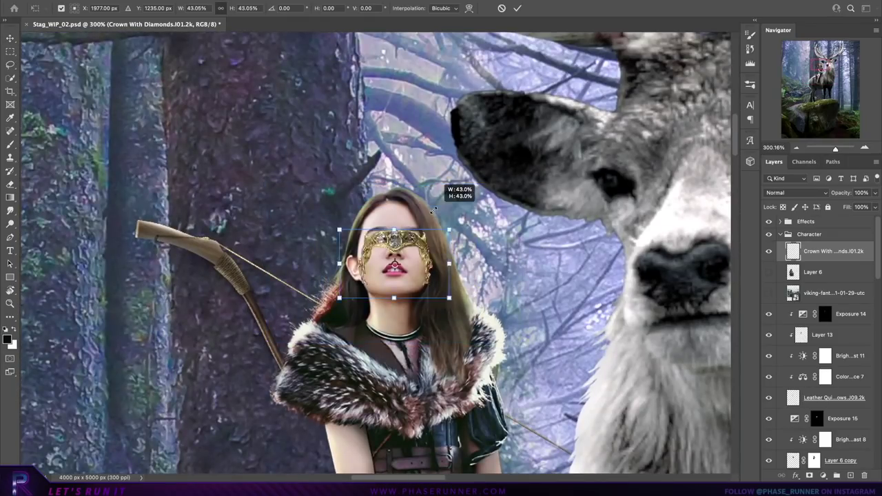
pyautogui.moveTo(435, 208); pyautogui.dragTo(441, 244)
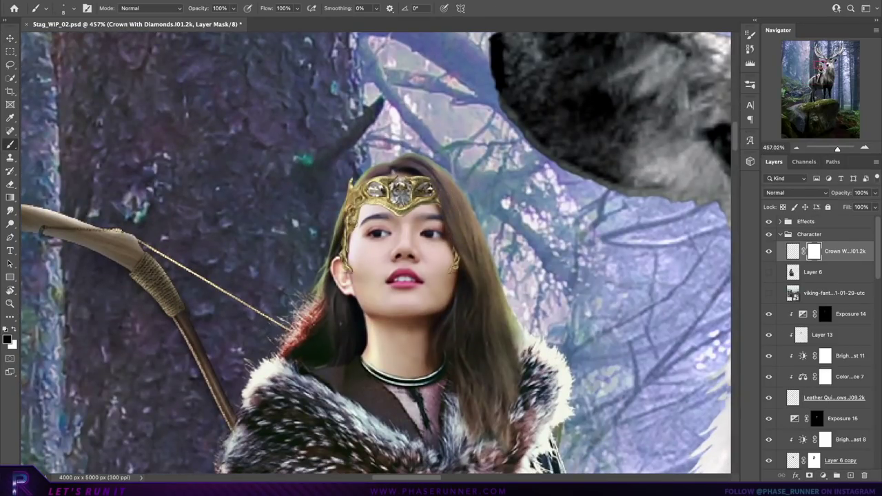
pyautogui.moveTo(201, 283); pyautogui.dragTo(276, 250)
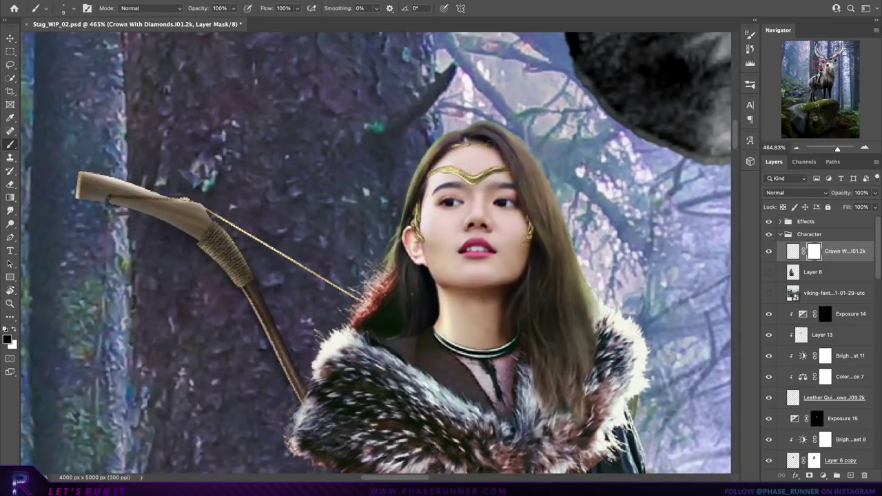
pyautogui.scroll(-3, 315, 170)
pyautogui.scroll(2, 358, 241)
pyautogui.scroll(1, 400, 313)
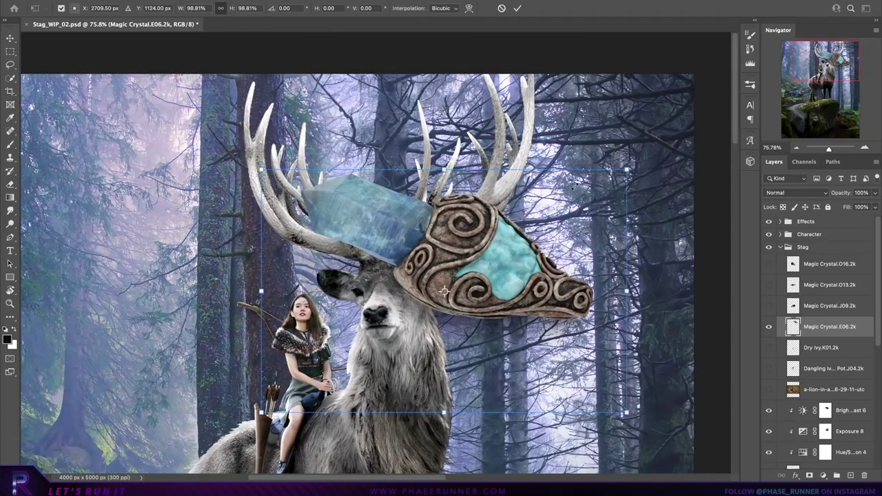
# - Shrink and rotate Magic Crystal.E06, then move it onto the central antler prong's tip
pyautogui.hotkey('ctrl', 't')
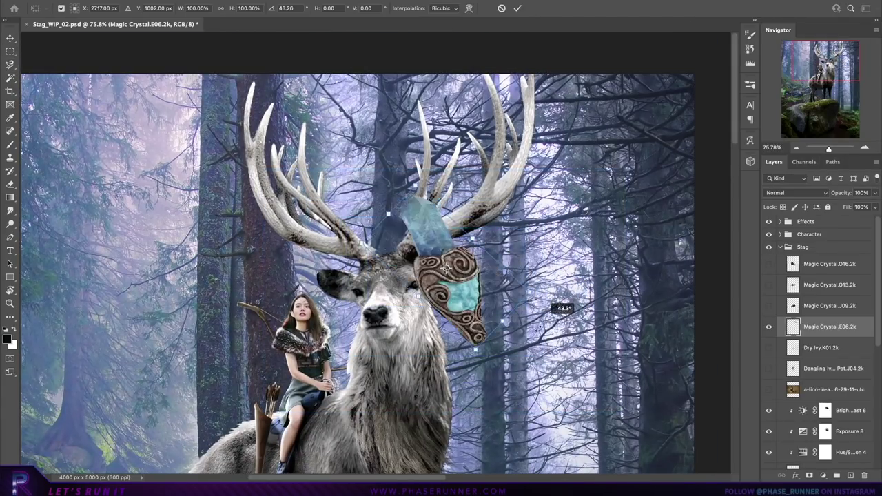
pyautogui.moveTo(524, 303)
pyautogui.mouseDown()
pyautogui.moveTo(477, 281)
pyautogui.moveTo(454, 124)
pyautogui.mouseUp()
pyautogui.press('Return')
pyautogui.press('v')
pyautogui.scroll(3, 454, 125)
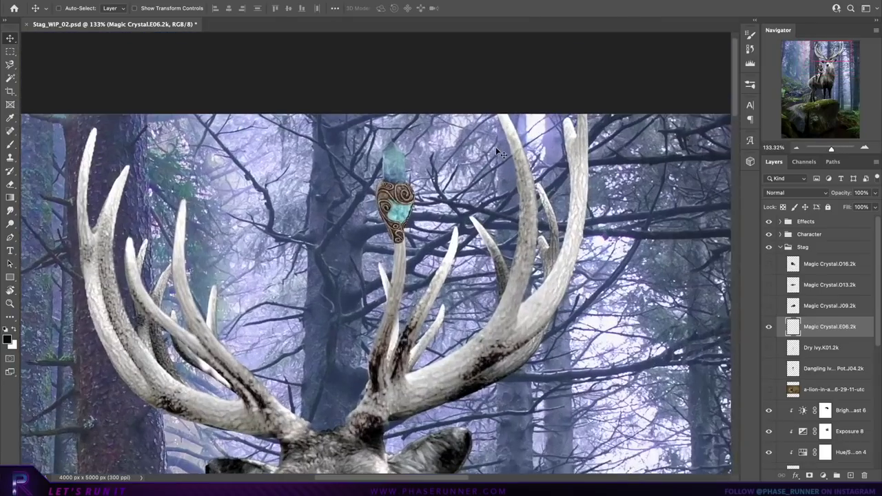
pyautogui.moveTo(414, 234); pyautogui.dragTo(412, 255)
pyautogui.scroll(3, 412, 255)
# - Warp the crystal ornament to fit the antler tip
pyautogui.hotkey('ctrl', 't')
pyautogui.rightClick(416, 242)
pyautogui.click(448, 338)
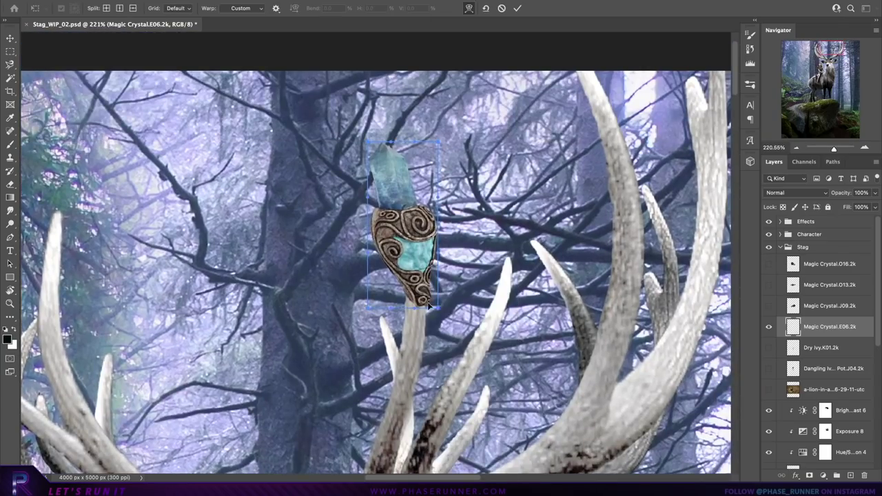
pyautogui.press('Return')
pyautogui.scroll(-3, 433, 204)
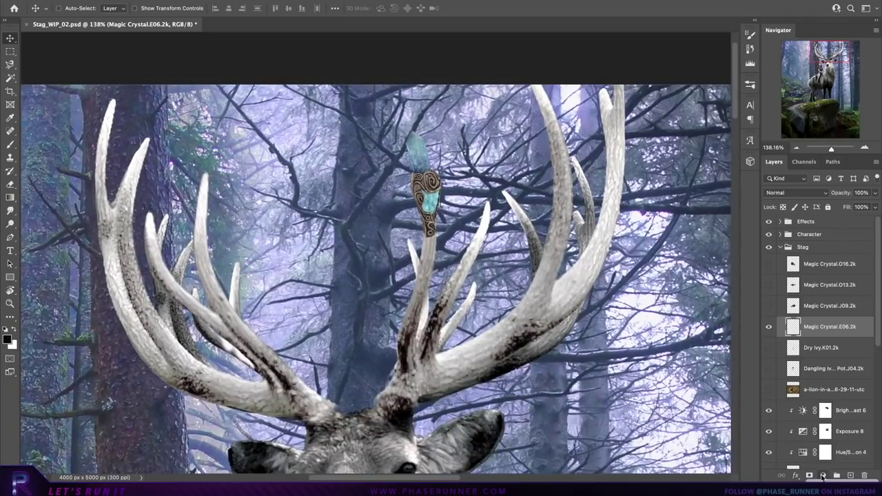
# - Clip a raised Brightness/Contrast and a Vibrance adjustment to the crystal
pyautogui.click(822, 476)
pyautogui.moveTo(682, 225); pyautogui.dragTo(719, 225)
pyautogui.moveTo(661, 240); pyautogui.dragTo(706, 241)
pyautogui.click(750, 84)
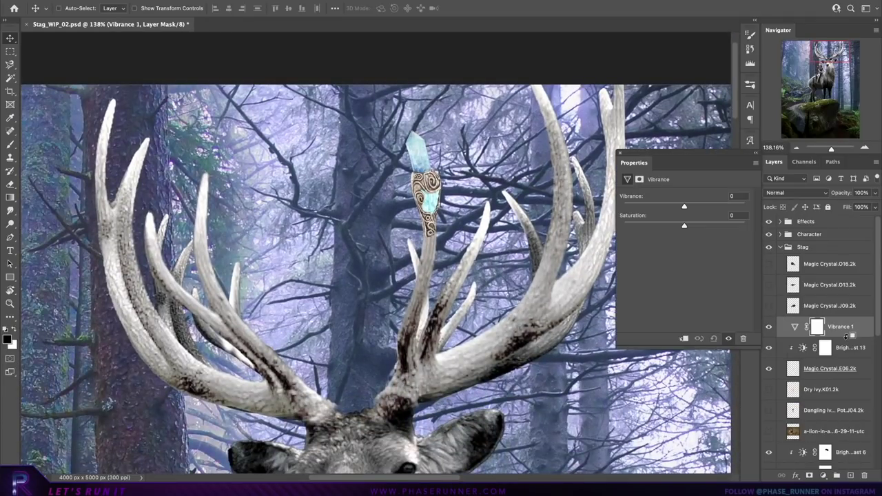
pyautogui.click(619, 153)
pyautogui.press('b')
pyautogui.scroll(2, 385, 242)
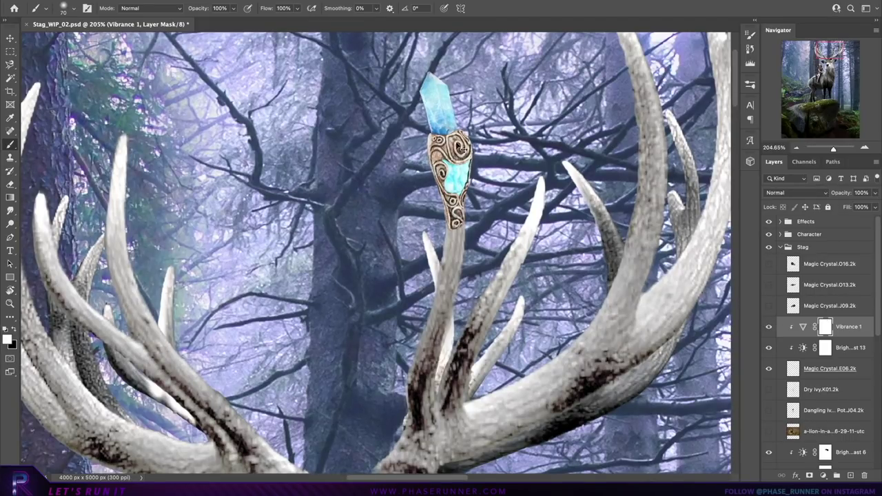
pyautogui.scroll(-2, 369, 253)
pyautogui.scroll(-3, 369, 254)
# - Shrink the next crystal ornament, recolour it blue and raise its brightness
pyautogui.click(829, 305)
pyautogui.hotkey('ctrl', 't')
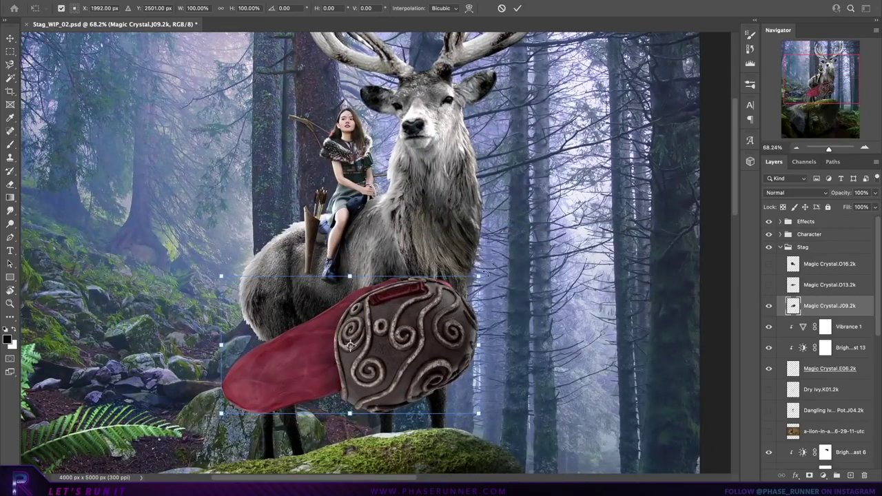
pyautogui.moveTo(483, 274); pyautogui.dragTo(393, 321)
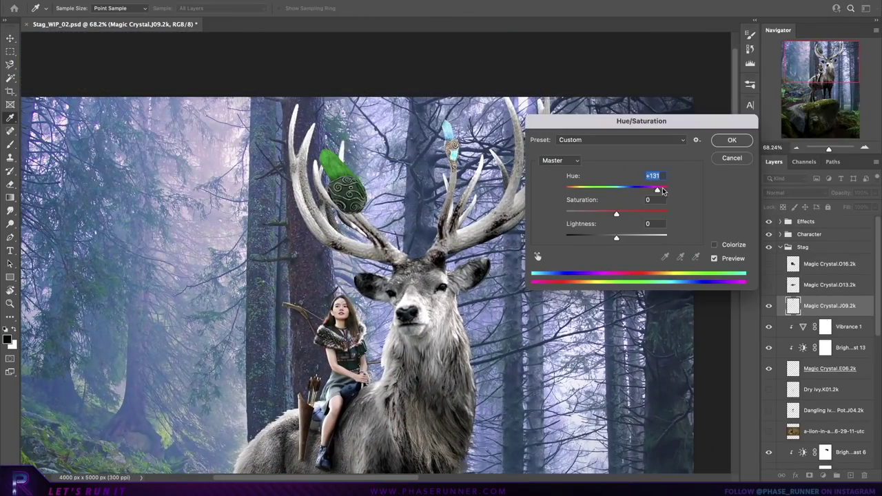
pyautogui.press('Return')
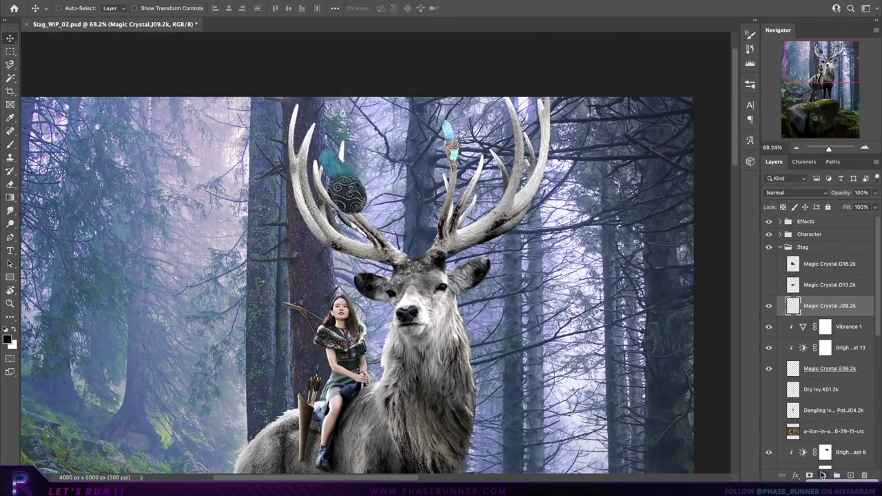
pyautogui.moveTo(710, 225); pyautogui.dragTo(733, 225)
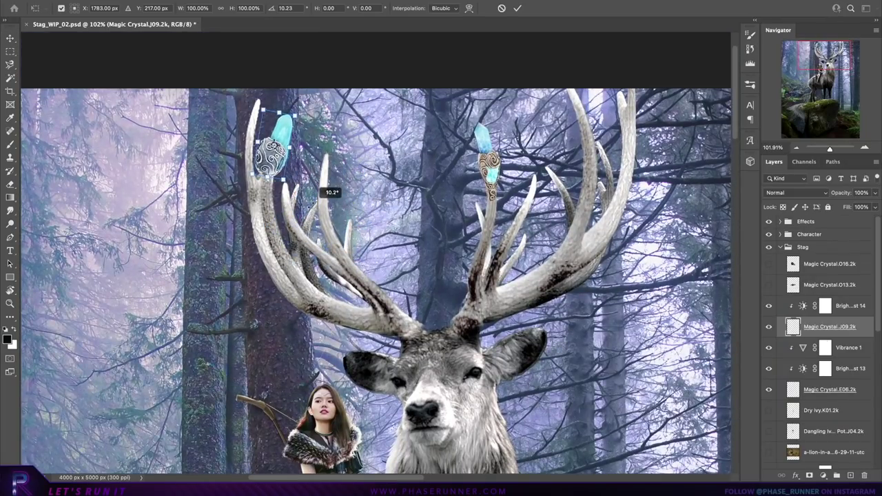
# - Warp the crystal to bend and narrow it onto the left antler tip
pyautogui.scroll(3, 325, 191)
pyautogui.rightClick(314, 219)
pyautogui.click(341, 300)
pyautogui.moveTo(349, 243); pyautogui.dragTo(301, 202)
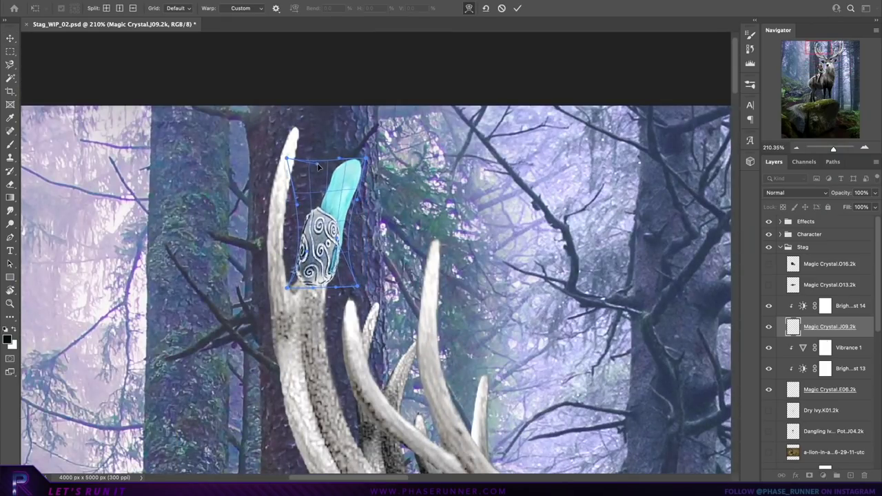
pyautogui.press('Return')
pyautogui.scroll(-5, 372, 275)
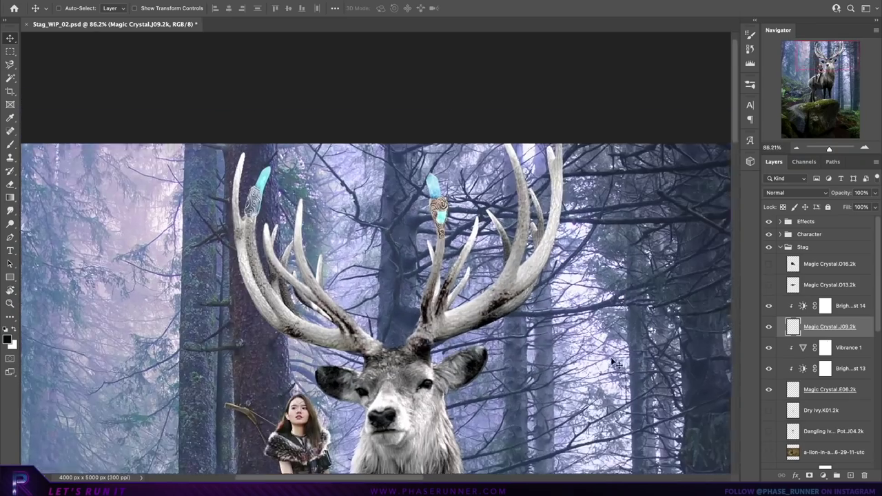
# - Show the two remaining crystal layers and transform them together
pyautogui.click(769, 285)
pyautogui.click(769, 264)
pyautogui.keyDown('shift'); pyautogui.click(827, 263); pyautogui.keyUp('shift')
pyautogui.hotkey('ctrl', 't')
pyautogui.moveTo(358, 441)
pyautogui.mouseDown()
pyautogui.moveTo(315, 374)
pyautogui.moveTo(413, 193)
pyautogui.mouseUp()
pyautogui.scroll(3, 436, 120)
pyautogui.scroll(3, 436, 119)
# - Move and rotate the blue crystal onto the right antler, brighten it and add Vibrance
pyautogui.click(827, 285)
pyautogui.hotkey('ctrl', 't')
pyautogui.moveTo(323, 268); pyautogui.dragTo(510, 227)
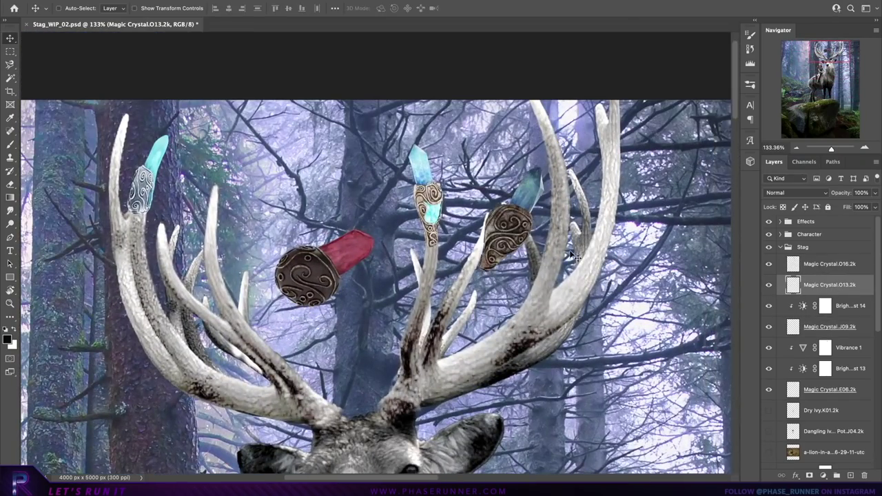
pyautogui.moveTo(551, 276); pyautogui.dragTo(570, 261)
pyautogui.press('Return')
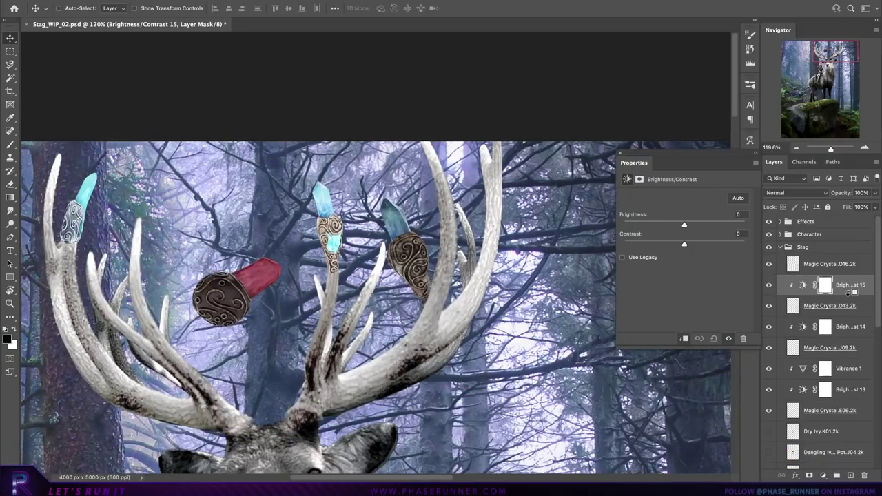
pyautogui.moveTo(717, 225); pyautogui.dragTo(728, 225)
pyautogui.click(823, 475)
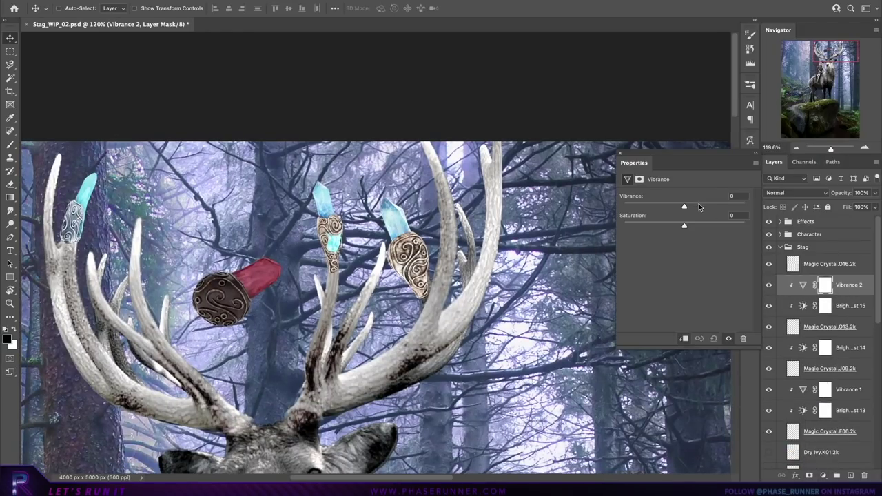
# - Shrink the right-antler crystal
pyautogui.click(827, 326)
pyautogui.hotkey('ctrl', 't')
pyautogui.scroll(3, 430, 208)
pyautogui.moveTo(448, 172); pyautogui.dragTo(430, 189)
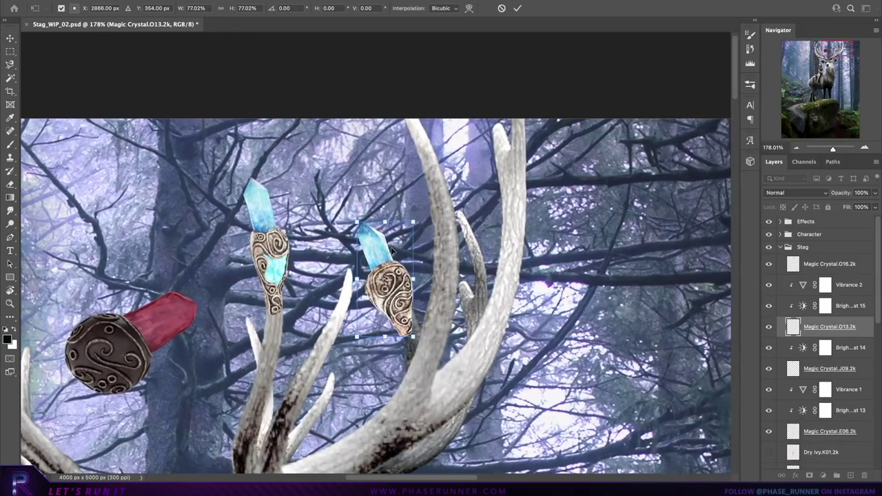
pyautogui.scroll(-5, 391, 251)
# - Warp the right-antler crystal so it sits on the prong
pyautogui.scroll(3, 391, 252)
pyautogui.rightClick(413, 278)
pyautogui.click(426, 360)
pyautogui.scroll(3, 390, 290)
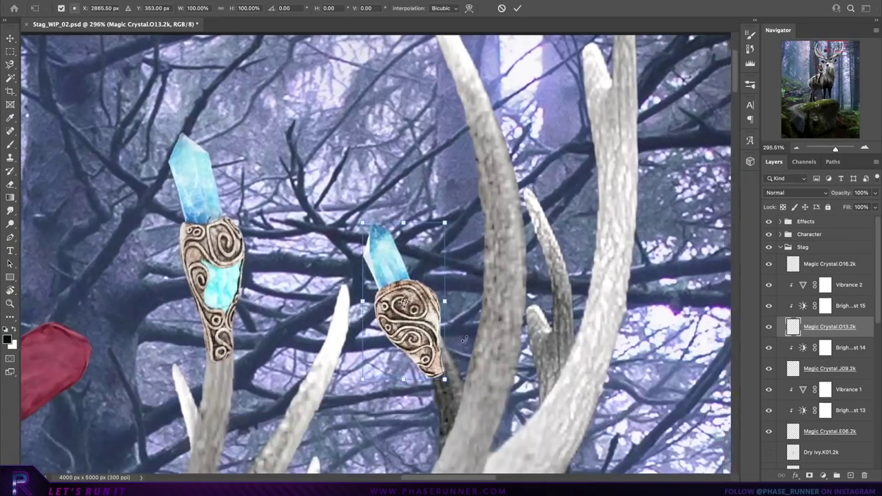
pyautogui.scroll(2, 389, 290)
pyautogui.moveTo(389, 286); pyautogui.dragTo(450, 335)
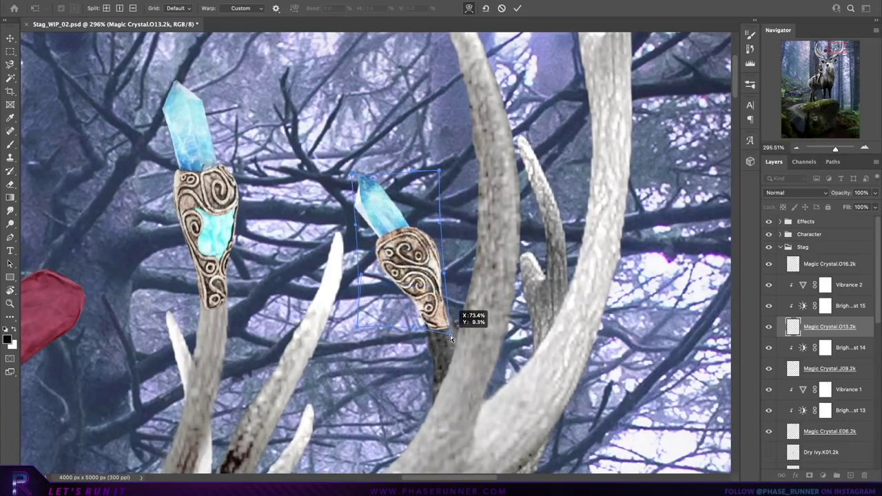
pyautogui.press('Return')
pyautogui.scroll(-5, 450, 335)
# - Shrink the red crystal, stand it upright and recolour it cyan with Hue/Saturation
pyautogui.click(792, 284)
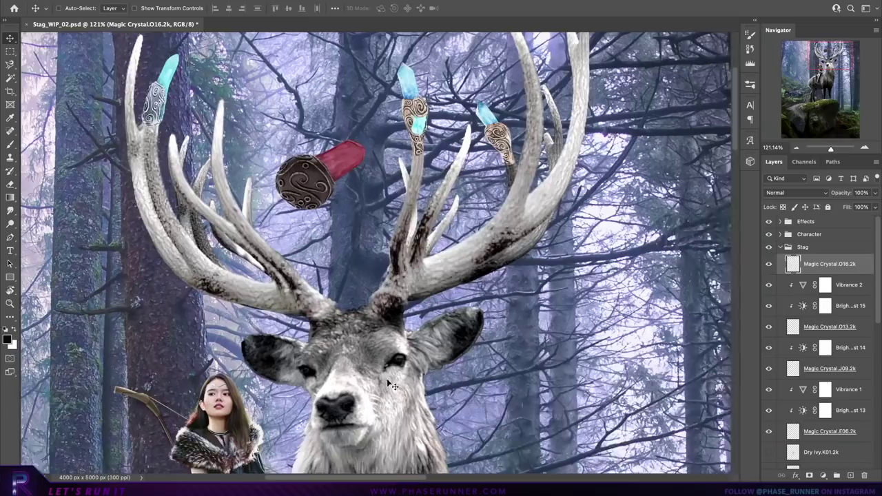
pyautogui.scroll(4, 322, 426)
pyautogui.hotkey('ctrl', 't')
pyautogui.moveTo(322, 425)
pyautogui.mouseDown()
pyautogui.moveTo(280, 205)
pyautogui.moveTo(294, 207)
pyautogui.mouseUp()
pyautogui.press('Return')
pyautogui.hotkey('ctrl', 'u')
pyautogui.press('Return')
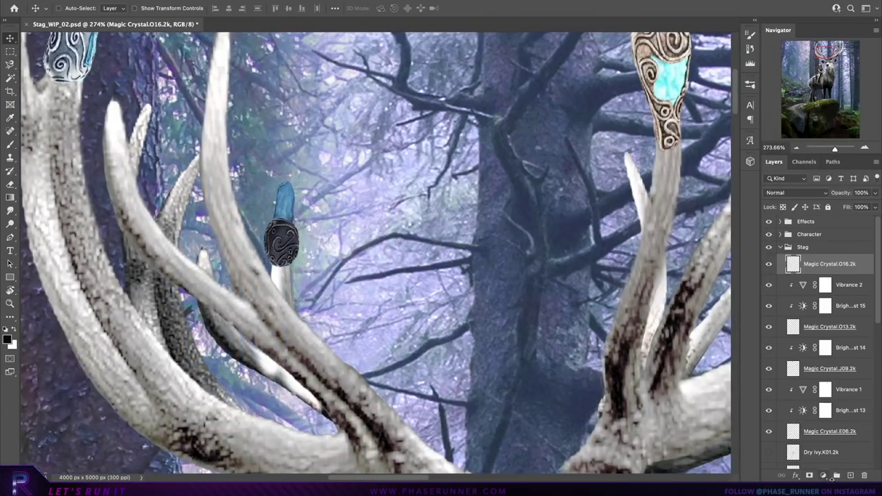
# - Add Brightness/Contrast at 140 to the small crystal and warp it into place
pyautogui.click(823, 475)
pyautogui.moveTo(684, 224); pyautogui.dragTo(742, 225)
pyautogui.click(827, 285)
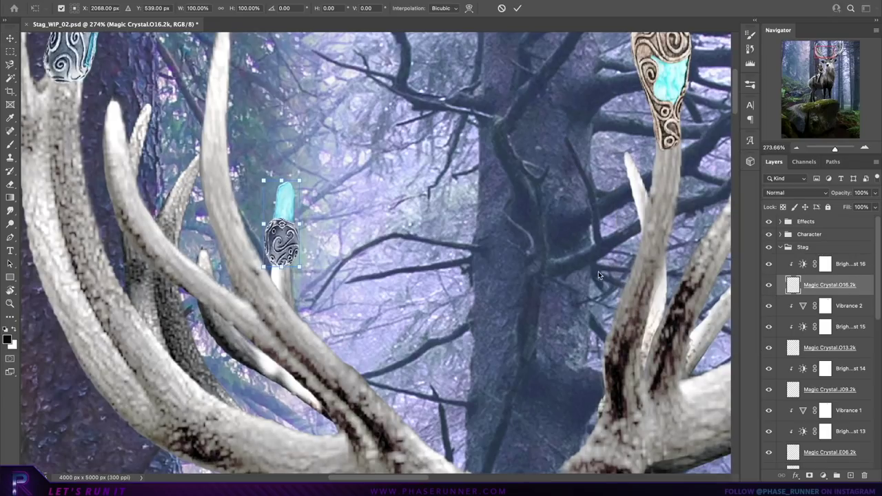
pyautogui.hotkey('ctrl', 't')
pyautogui.rightClick(268, 237)
pyautogui.click(296, 326)
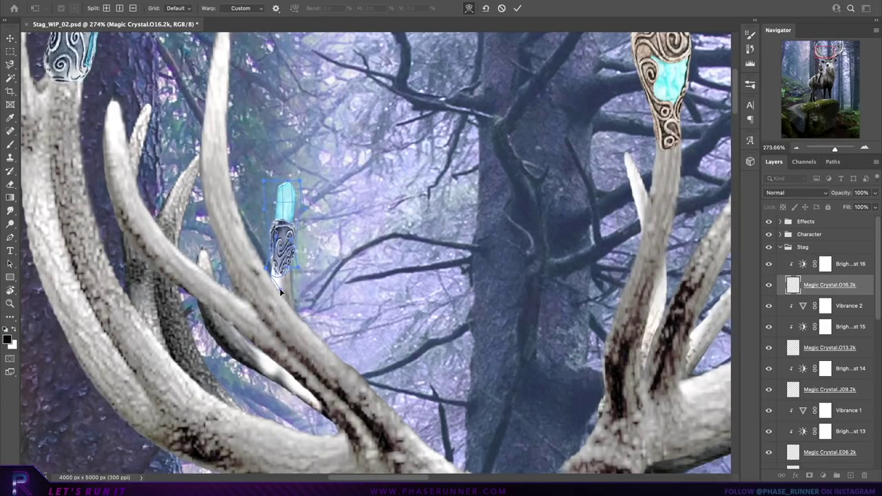
pyautogui.press('Return')
pyautogui.scroll(-5, 280, 293)
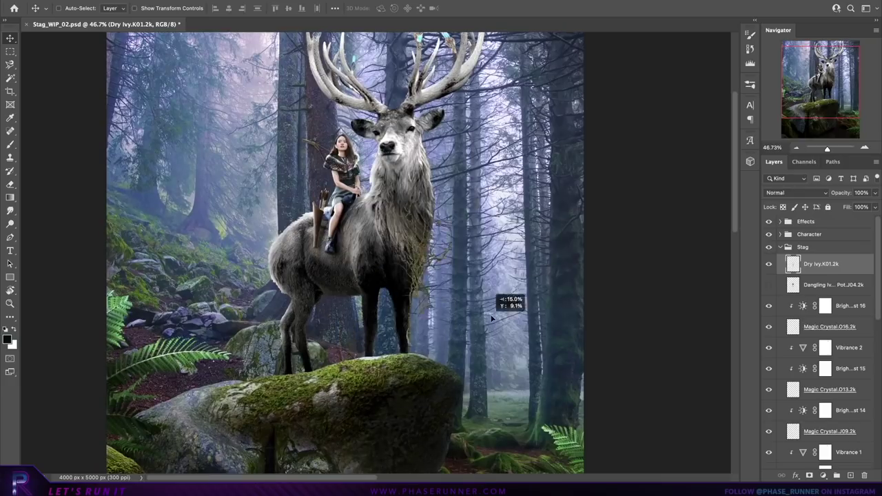
# - Duplicate the Dry Ivy layer, shift the copy to green and move it onto the antlers
pyautogui.rightClick(820, 264)
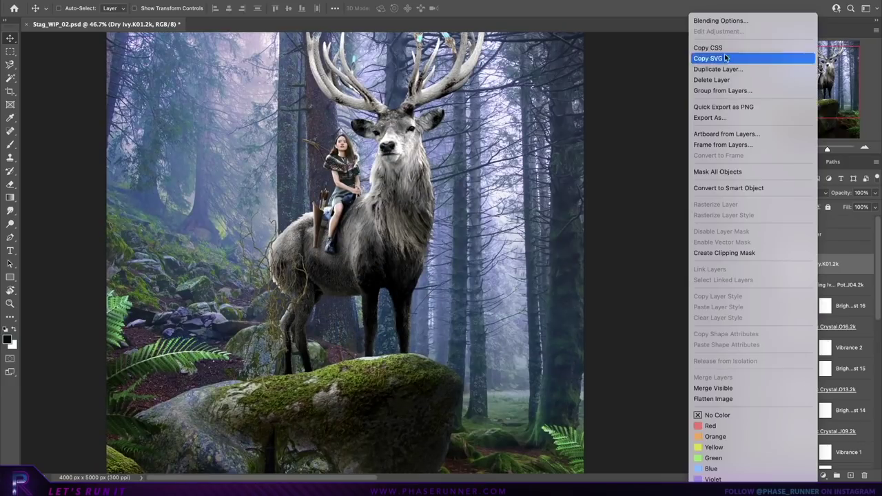
pyautogui.click(738, 69)
pyautogui.hotkey('ctrl', 'u')
pyautogui.moveTo(616, 189)
pyautogui.mouseDown()
pyautogui.moveTo(557, 190)
pyautogui.moveTo(629, 190)
pyautogui.moveTo(644, 213)
pyautogui.mouseUp()
pyautogui.press('Return')
pyautogui.press('v')
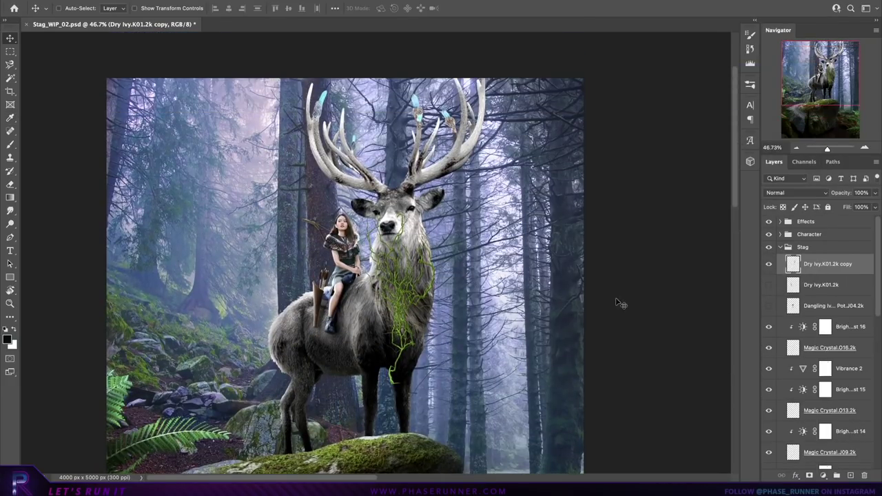
pyautogui.scroll(5, 620, 305)
pyautogui.moveTo(620, 305); pyautogui.dragTo(362, 168)
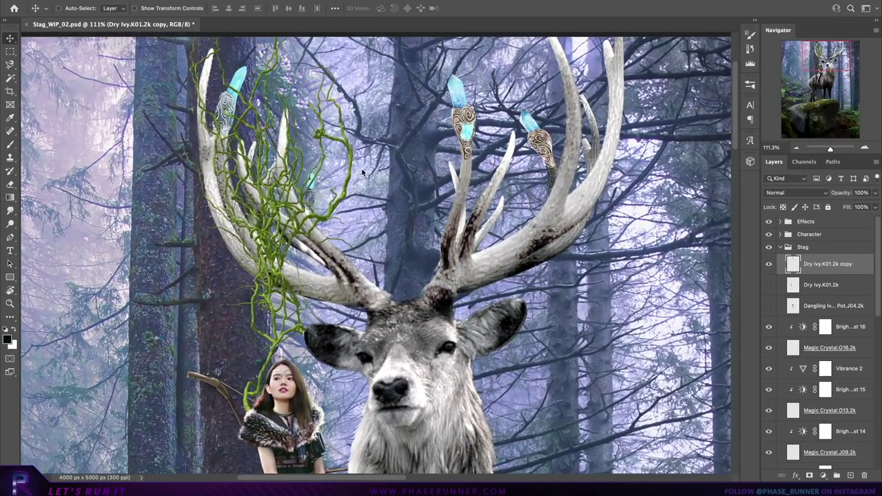
# - Copy a lassoed ivy piece to its own layer and warp it along the left antler
pyautogui.scroll(3, 361, 168)
pyautogui.press('l')
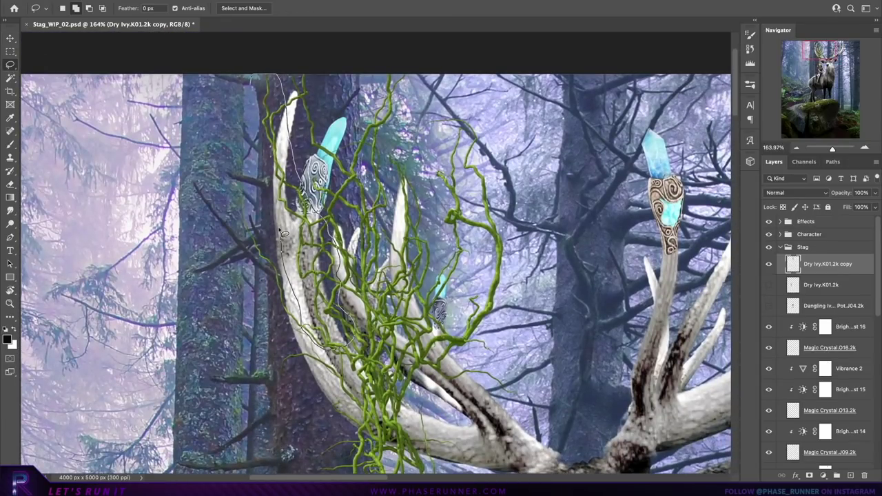
pyautogui.moveTo(282, 233); pyautogui.dragTo(303, 341)
pyautogui.hotkey('ctrl', 'j')
pyautogui.click(769, 285)
pyautogui.hotkey('ctrl', 't')
pyautogui.rightClick(313, 185)
pyautogui.click(327, 245)
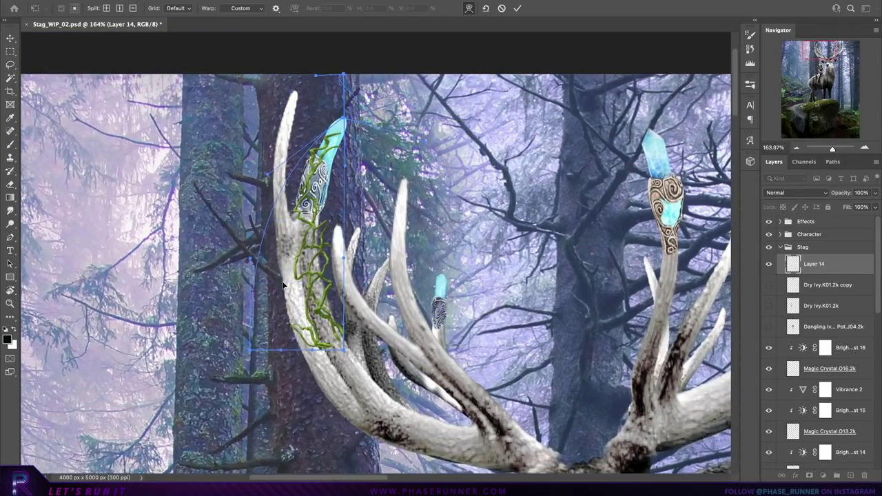
pyautogui.moveTo(282, 285)
pyautogui.mouseDown()
pyautogui.moveTo(297, 204)
pyautogui.moveTo(353, 169)
pyautogui.moveTo(316, 167)
pyautogui.mouseUp()
pyautogui.press('Return')
# - Erase excess ivy from that piece and reselect the full ivy copy
pyautogui.press('e')
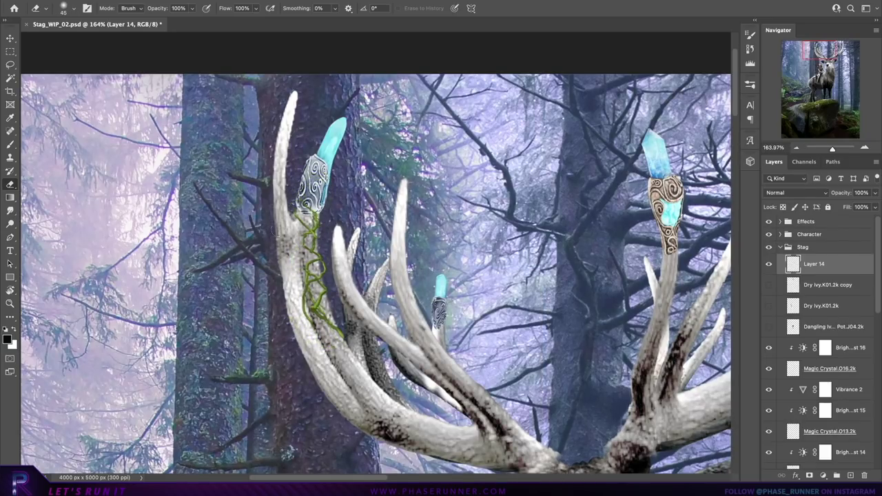
pyautogui.hotkey('ctrl', '0')
pyautogui.click(769, 284)
pyautogui.click(820, 285)
pyautogui.scroll(5, 377, 74)
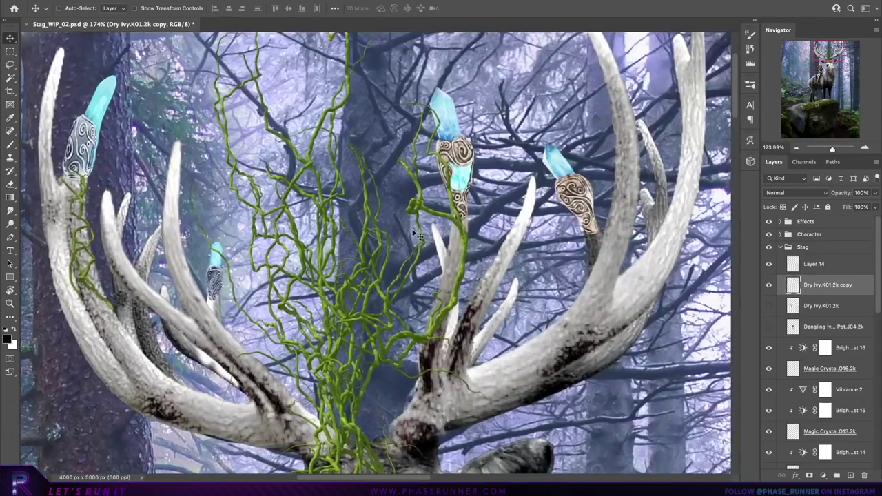
# - Copy another ivy piece to a new layer and warp it around the central antler tine
pyautogui.press('l')
pyautogui.moveTo(414, 318); pyautogui.dragTo(441, 75)
pyautogui.hotkey('ctrl', 'j')
pyautogui.click(769, 305)
pyautogui.hotkey('ctrl', 't')
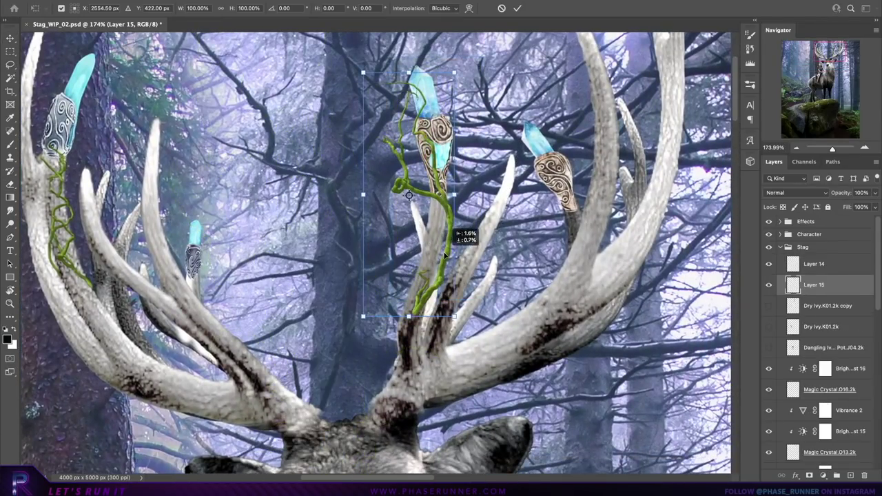
pyautogui.rightClick(436, 187)
pyautogui.click(469, 272)
pyautogui.moveTo(455, 155); pyautogui.dragTo(396, 170)
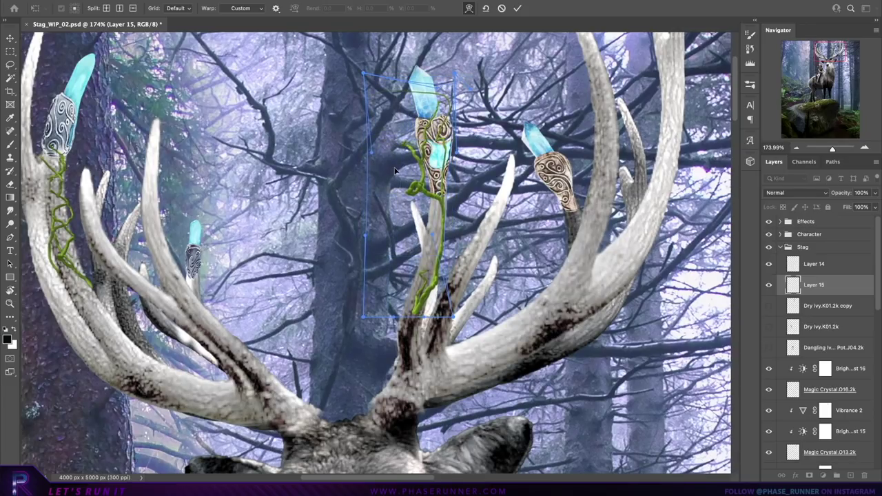
pyautogui.moveTo(352, 301); pyautogui.dragTo(373, 317)
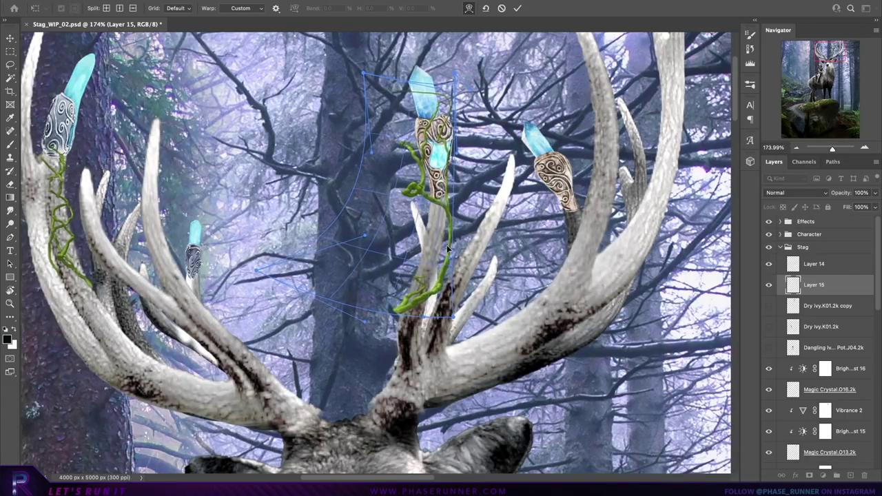
pyautogui.rightClick(405, 255)
pyautogui.click(428, 347)
pyautogui.press('Return')
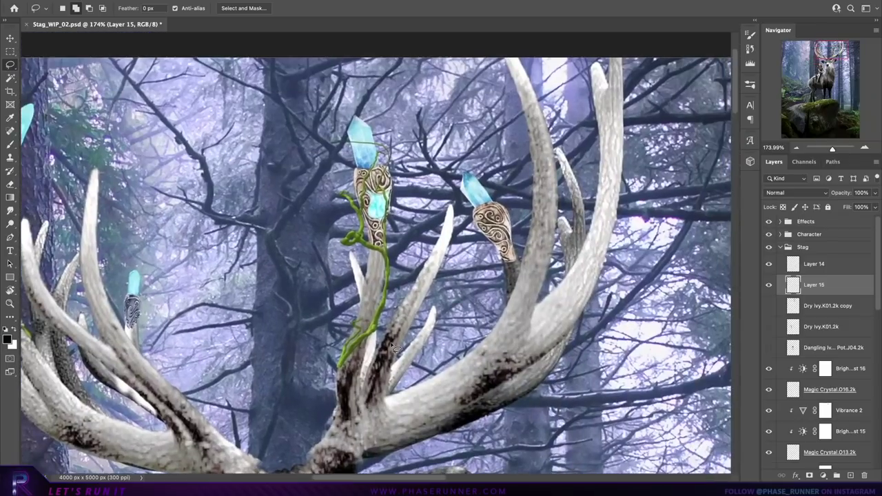
# - Erase surplus ivy, then rotate the Dry Ivy copy about 42 degrees
pyautogui.press('e')
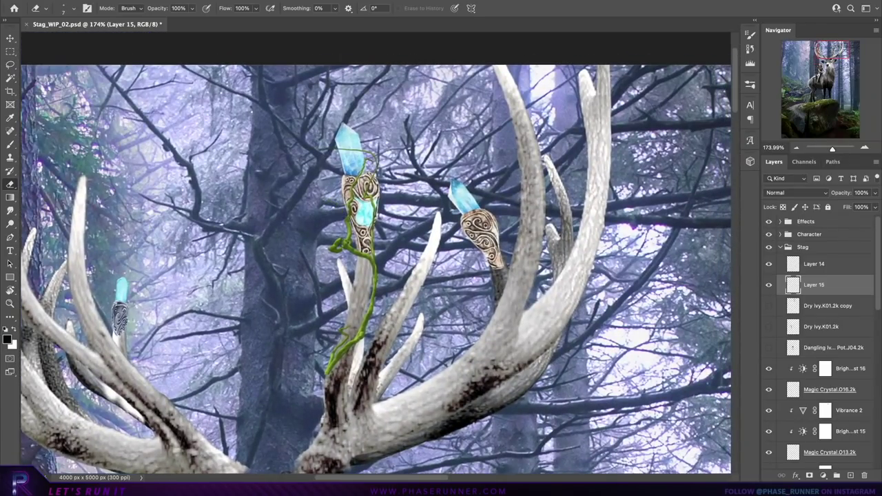
pyautogui.scroll(-5, 407, 124)
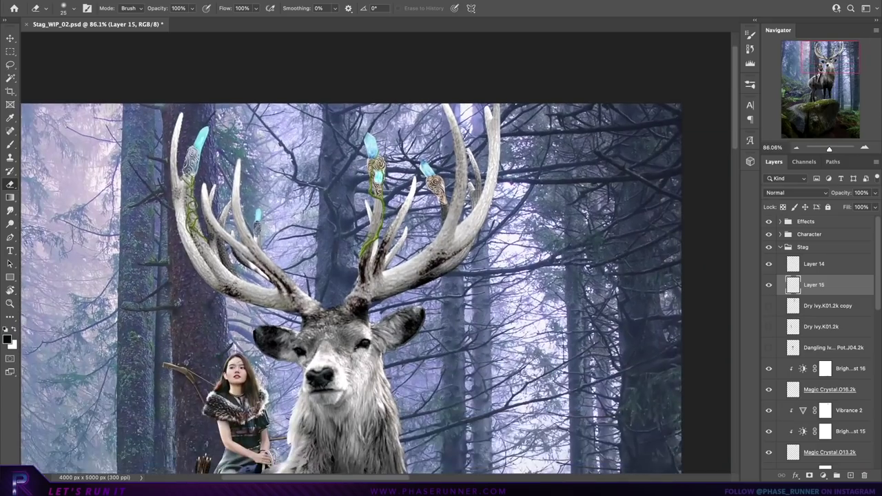
pyautogui.click(769, 305)
pyautogui.click(826, 305)
pyautogui.hotkey('ctrl', 't')
pyautogui.moveTo(568, 157)
pyautogui.mouseDown()
pyautogui.moveTo(585, 255)
pyautogui.moveTo(482, 200)
pyautogui.mouseUp()
pyautogui.press('Return')
# - Lift selected ivy onto Layer 16 and warp it into place
pyautogui.scroll(3, 488, 255)
pyautogui.press('l')
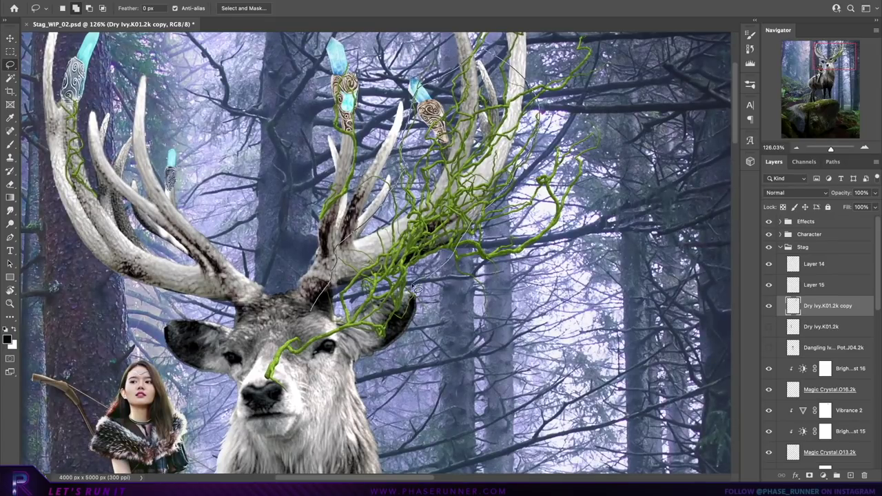
pyautogui.hotkey('ctrl', 'j')
pyautogui.scroll(3, 464, 313)
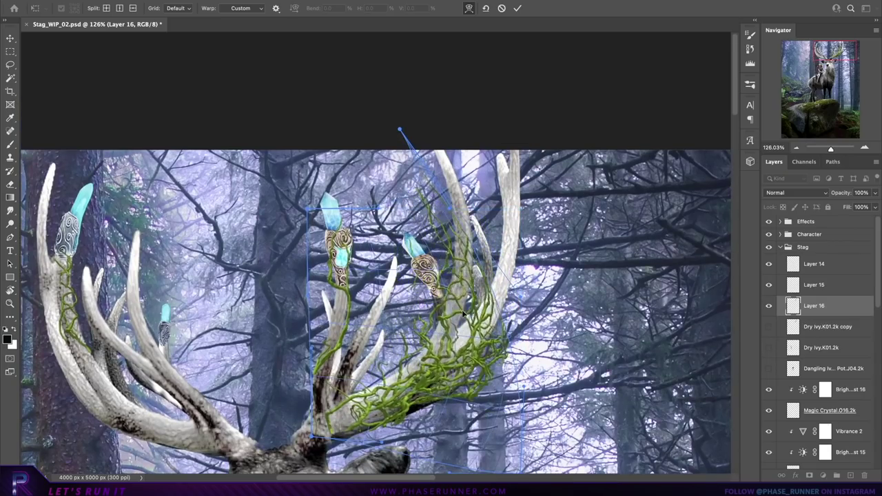
pyautogui.press('Return')
pyautogui.scroll(-2, 464, 314)
# - Erase ivy strands covering the right antler and review the antler tips
pyautogui.press('e')
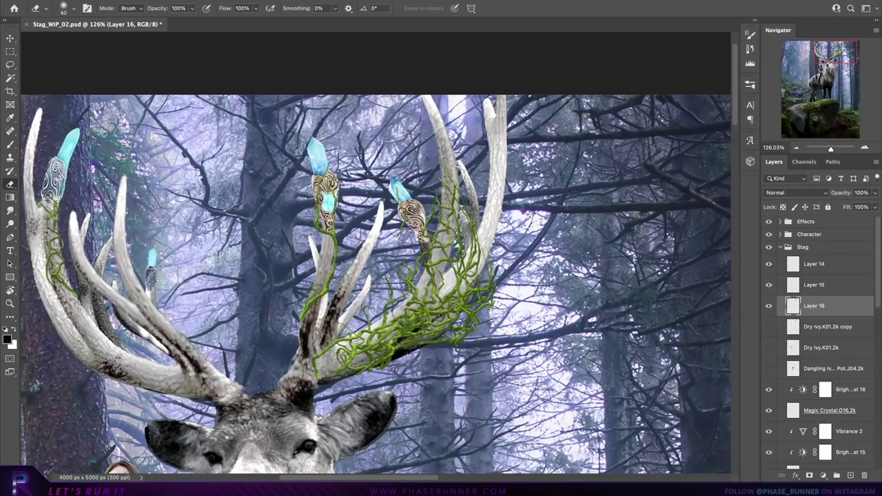
pyautogui.scroll(4, 374, 262)
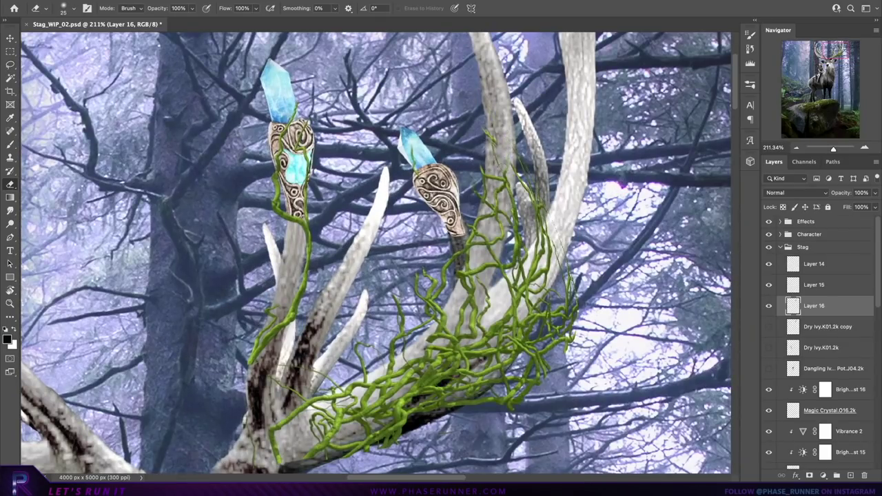
pyautogui.moveTo(555, 253); pyautogui.dragTo(511, 327)
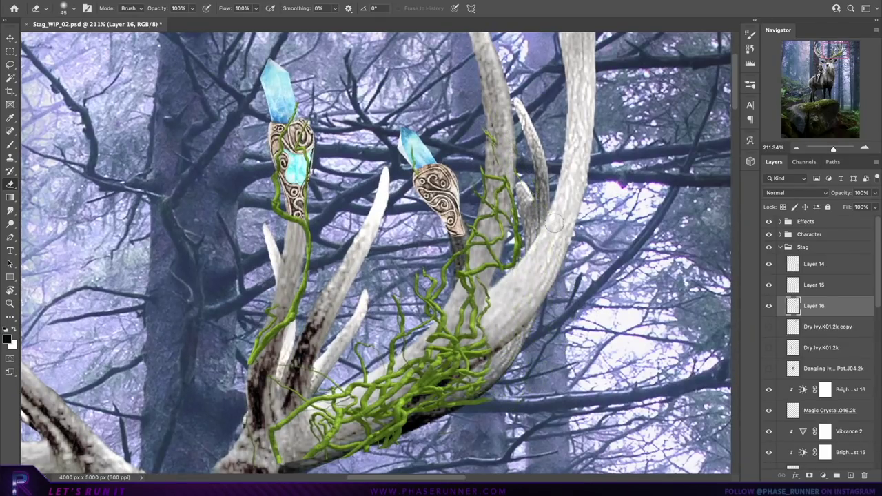
pyautogui.moveTo(341, 326); pyautogui.dragTo(479, 188)
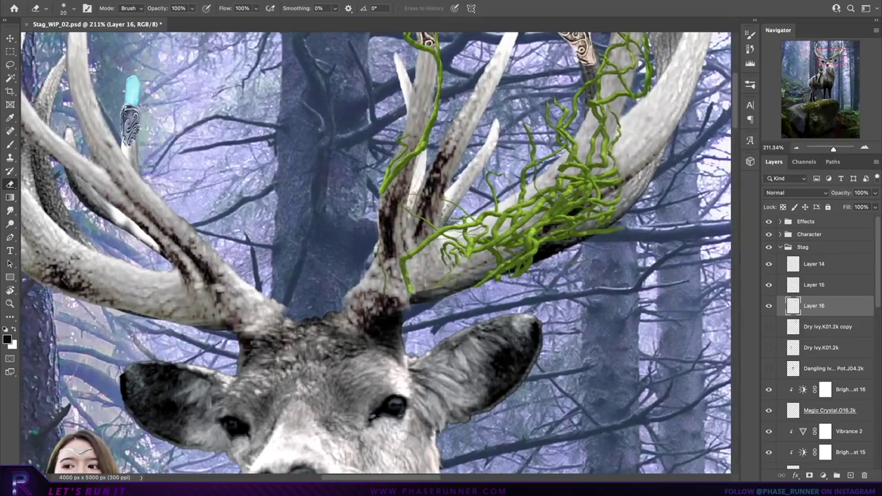
pyautogui.moveTo(494, 245); pyautogui.dragTo(402, 335)
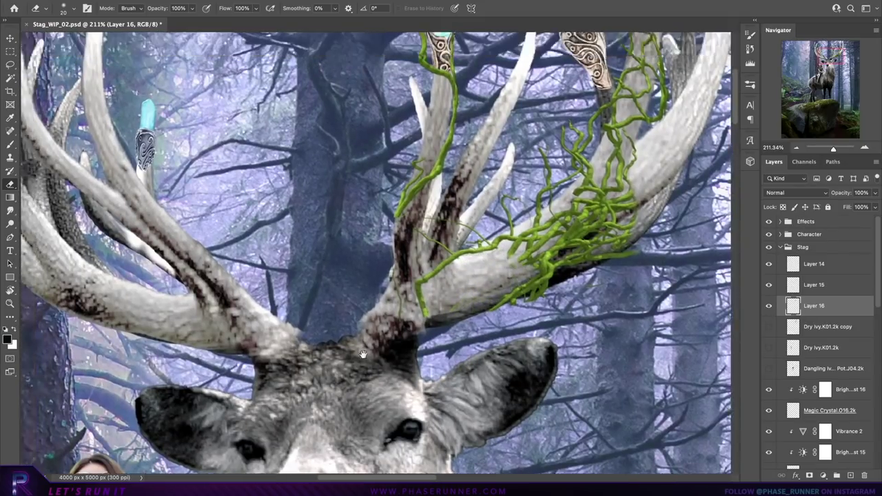
pyautogui.scroll(-5, 387, 200)
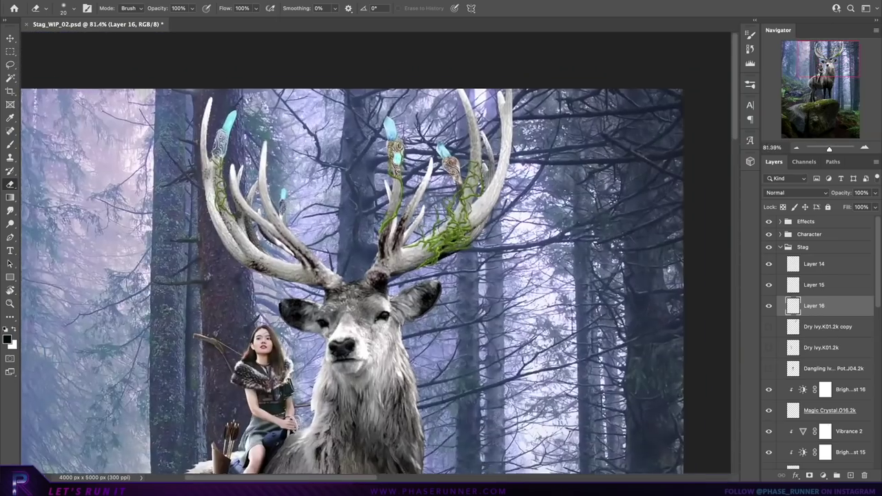
pyautogui.scroll(2, 386, 200)
# - Add a layer mask to Magic Crystal.J09.2k and pick the Dodge/Burn tool
pyautogui.scroll(1, 387, 200)
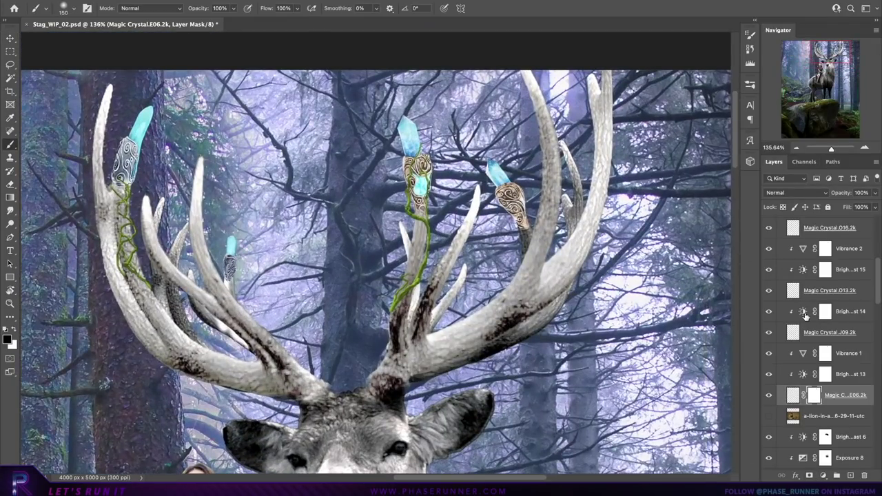
pyautogui.click(829, 332)
pyautogui.click(809, 476)
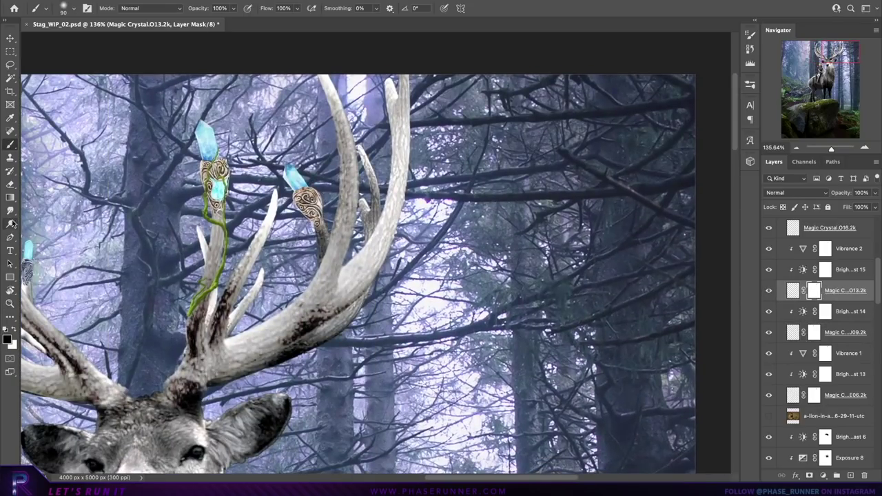
pyautogui.click(11, 224)
pyautogui.click(793, 290)
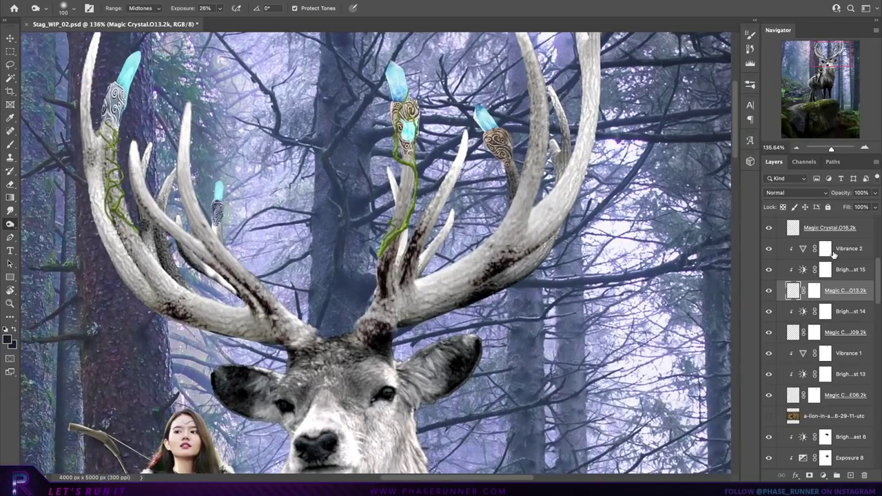
# - Tone down shadows on the O16, O13 and E06 crystal layers at 29% exposure
pyautogui.click(814, 228)
pyautogui.click(11, 146)
pyautogui.press('o')
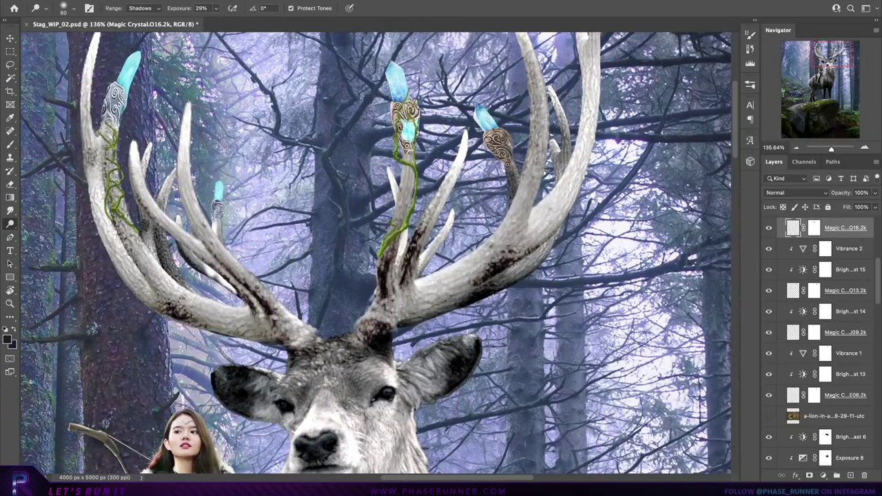
pyautogui.click(794, 290)
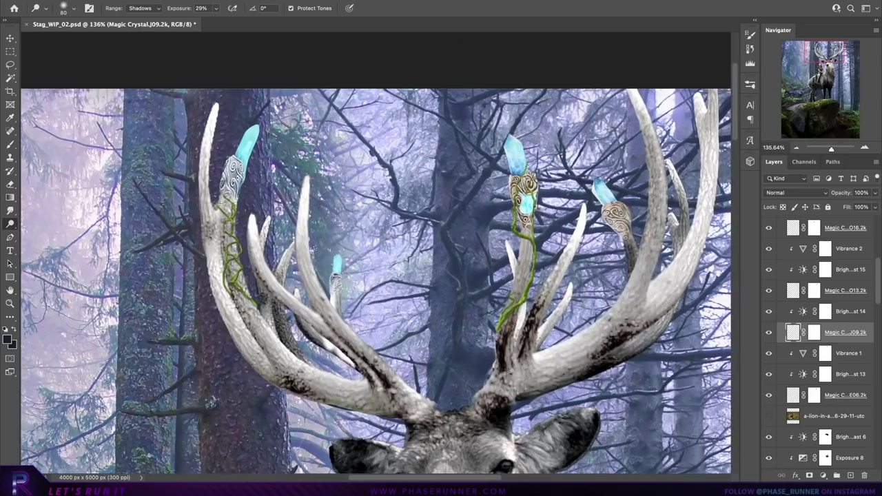
pyautogui.click(793, 395)
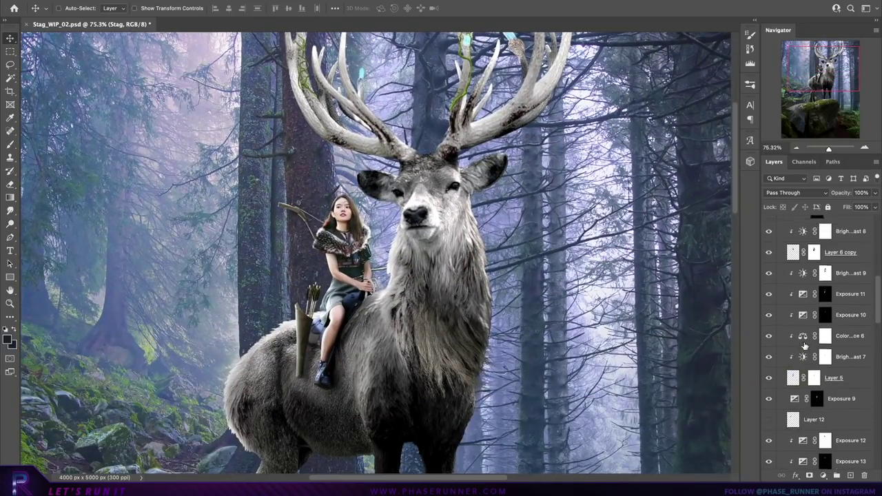
# - Darken the archer rider by setting Brightness/Contrast 9 to -61
pyautogui.scroll(-1, 804, 346)
pyautogui.doubleClick(803, 342)
pyautogui.moveTo(689, 226); pyautogui.dragTo(660, 222)
pyautogui.click(724, 276)
pyautogui.doubleClick(803, 257)
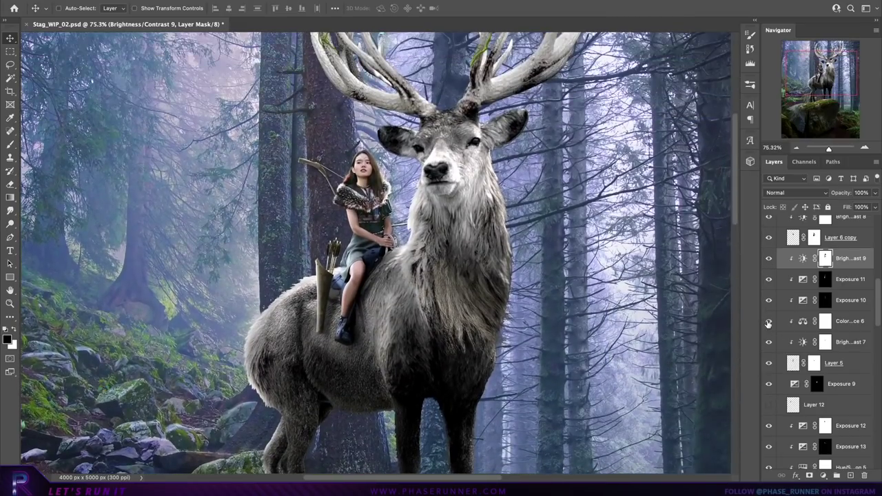
pyautogui.doubleClick(803, 321)
pyautogui.click(848, 257)
# - Add a dark Color Fill 1 clipped to the rider's adjustments, blended as Lighten
pyautogui.click(822, 476)
pyautogui.click(705, 317)
pyautogui.hotkey('ctrl', 'alt', 'g')
pyautogui.click(796, 193)
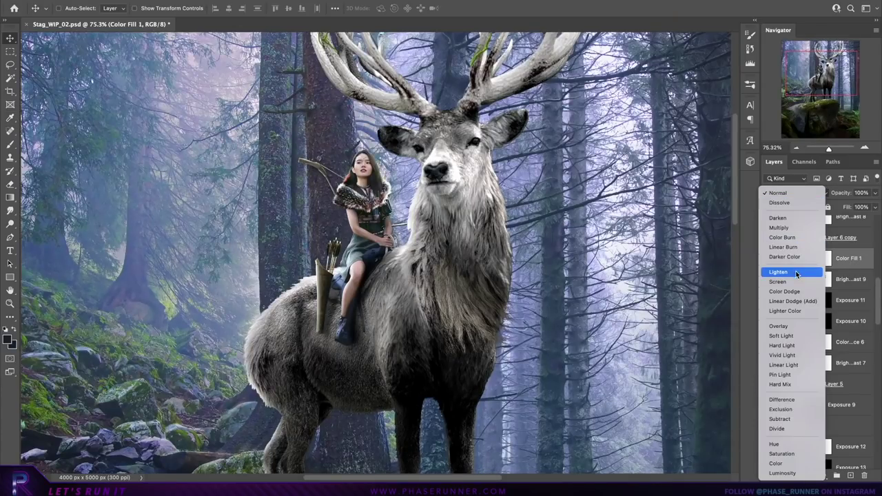
pyautogui.click(797, 270)
pyautogui.doubleClick(802, 258)
pyautogui.click(706, 319)
pyautogui.hotkey('ctrl', '0')
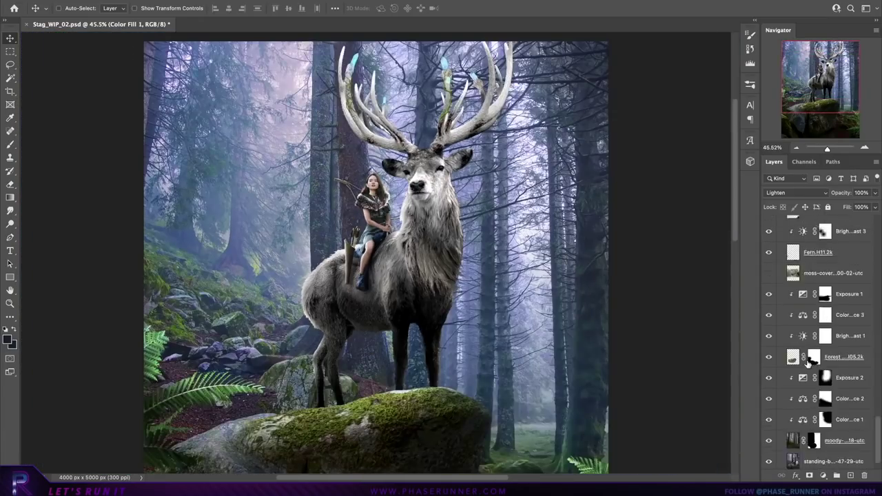
# - Scale the Mossy Log rock up slightly with Free Transform
pyautogui.click(826, 368)
pyautogui.hotkey('ctrl', 't')
pyautogui.moveTo(454, 237)
pyautogui.mouseDown()
pyautogui.moveTo(474, 222)
pyautogui.moveTo(414, 319)
pyautogui.mouseUp()
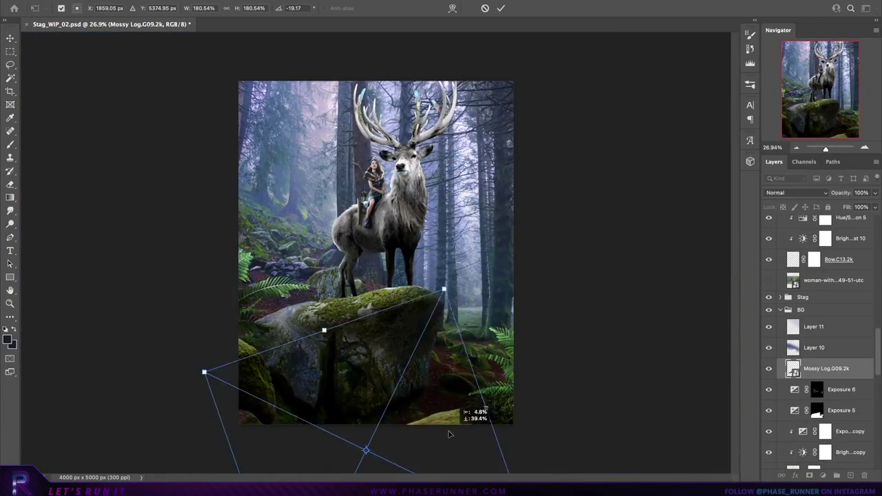
pyautogui.press('Return')
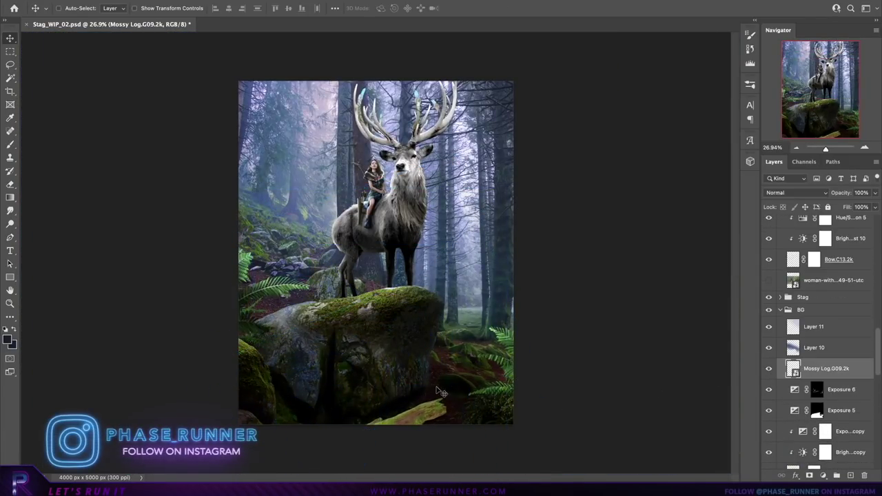
# - Clip a Brightness/Contrast adjustment to the mossy rock, darkening it to brightness -105
pyautogui.keyDown('alt'); pyautogui.scroll(3, 386, 331); pyautogui.keyUp('alt')
pyautogui.click(822, 476)
pyautogui.click(717, 344)
pyautogui.keyDown('alt'); pyautogui.click(842, 375); pyautogui.keyUp('alt')
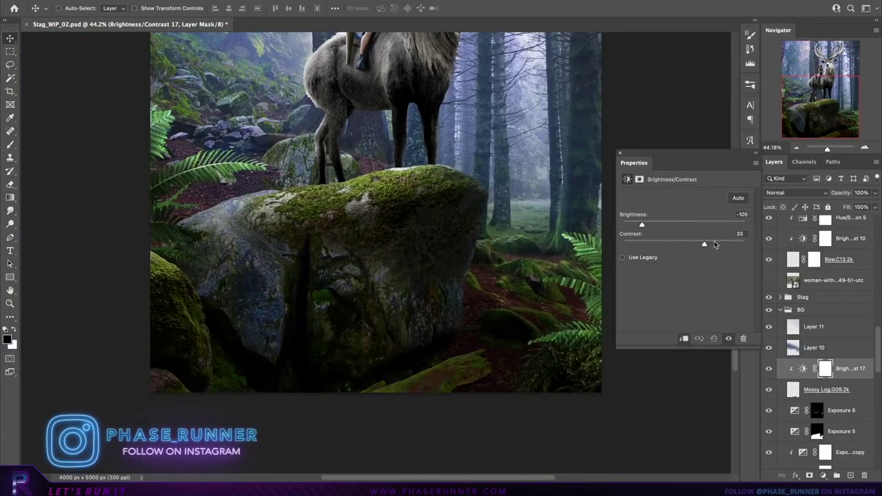
pyautogui.moveTo(684, 244); pyautogui.dragTo(742, 244)
pyautogui.moveTo(684, 225); pyautogui.dragTo(642, 226)
pyautogui.hotkey('alt', '[')
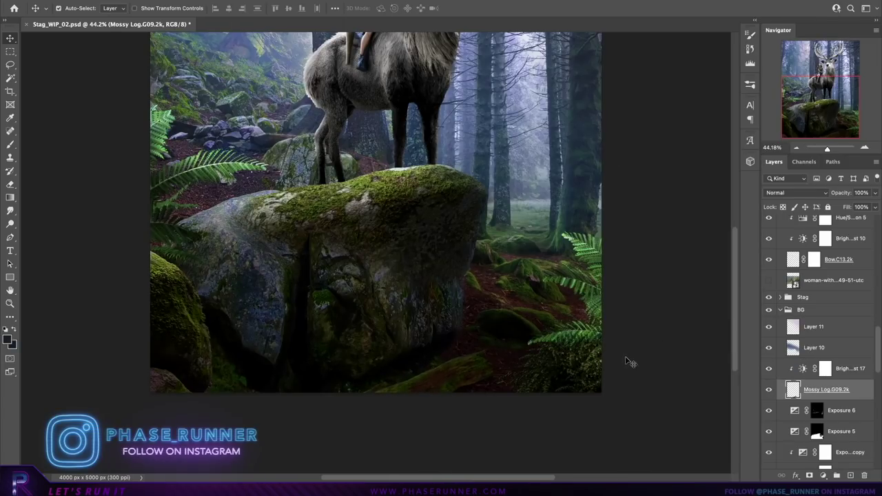
# - Apply Color Balance to the rock and add a new Color Balance for the fern copy
pyautogui.hotkey('ctrl', 'b')
pyautogui.click(633, 161)
pyautogui.hotkey('ctrl', '0')
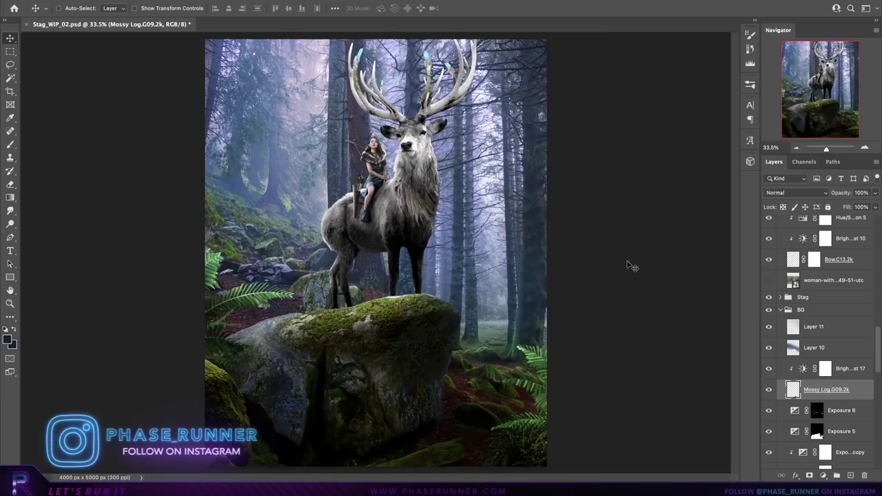
pyautogui.scroll(-5, 820, 345)
pyautogui.doubleClick(803, 411)
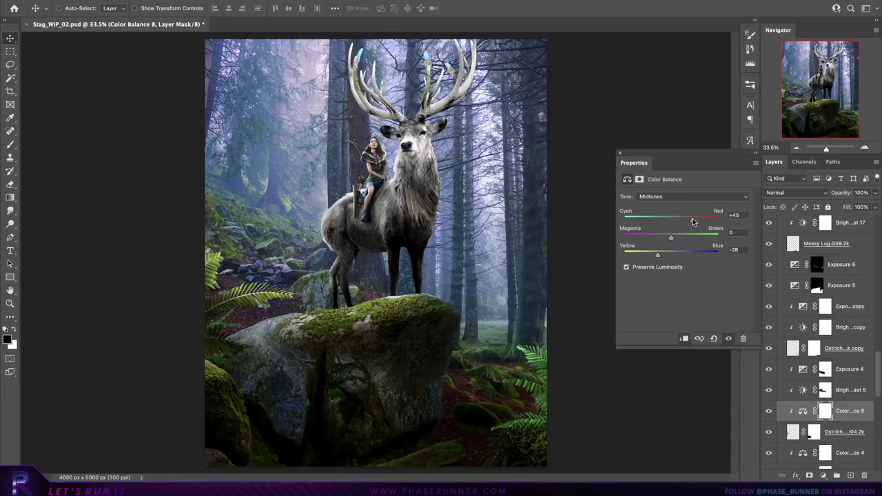
pyautogui.rightClick(531, 341)
pyautogui.click(590, 403)
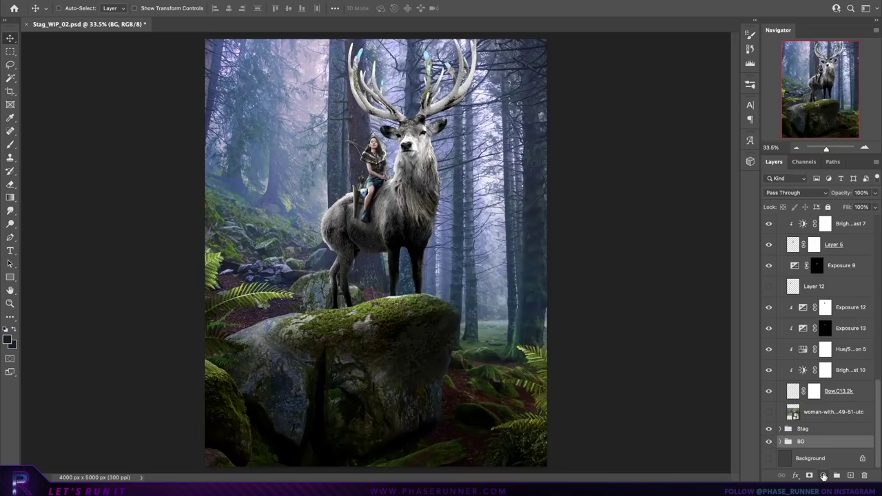
# - Add a warm orange Solid Color fill in Hard Light at about 27% opacity
pyautogui.click(823, 475)
pyautogui.click(834, 272)
pyautogui.moveTo(510, 430); pyautogui.dragTo(579, 393)
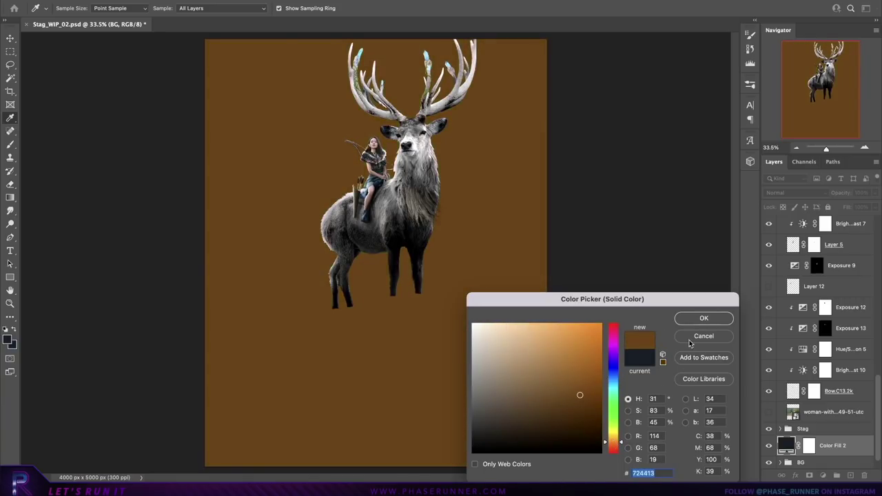
pyautogui.click(703, 317)
pyautogui.click(796, 192)
pyautogui.click(782, 345)
pyautogui.doubleClick(786, 446)
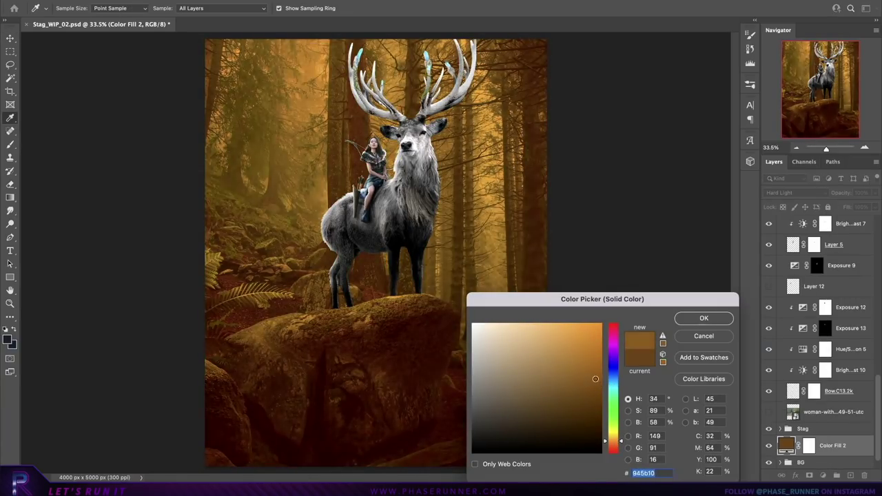
pyautogui.click(699, 318)
pyautogui.moveTo(867, 193); pyautogui.dragTo(840, 206)
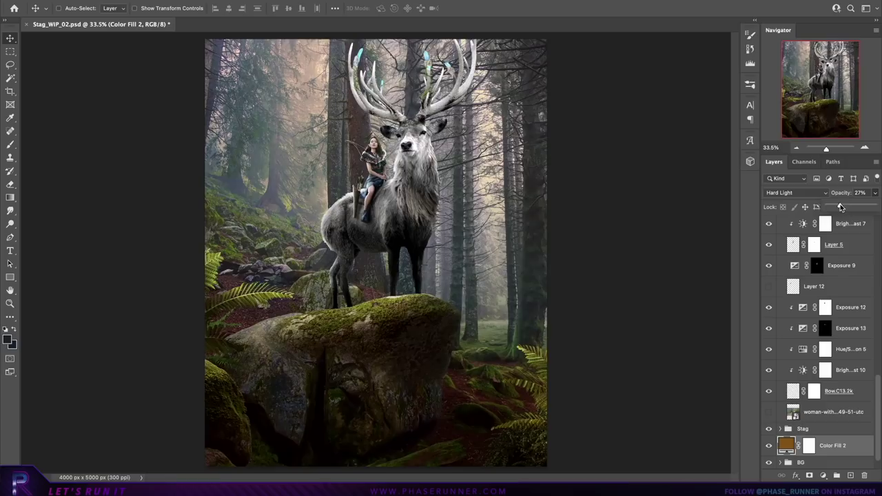
# - Add another orange Solid Color fill layer blended with Screen
pyautogui.click(834, 475)
pyautogui.click(557, 323)
pyautogui.click(704, 318)
pyautogui.click(796, 192)
pyautogui.click(779, 282)
pyautogui.doubleClick(786, 445)
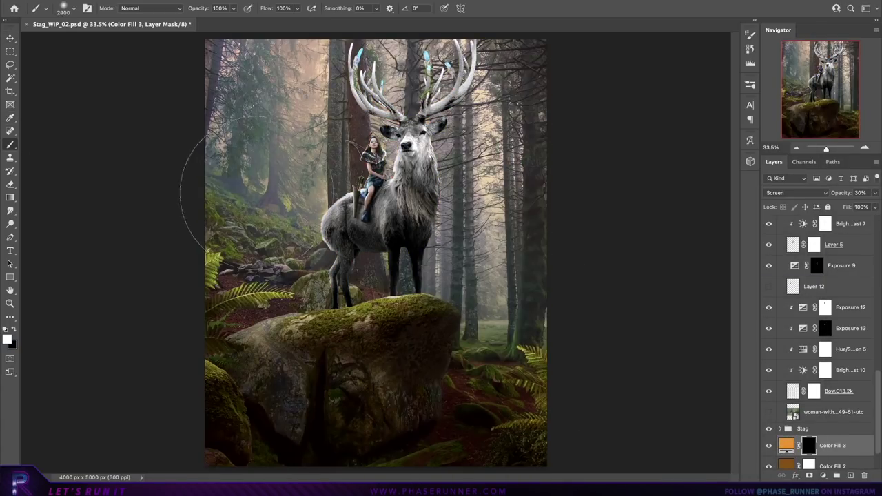
# - Paint black with a large soft brush on the mask to confine the orange glow to the upper forest
pyautogui.moveTo(261, 193); pyautogui.dragTo(207, 55)
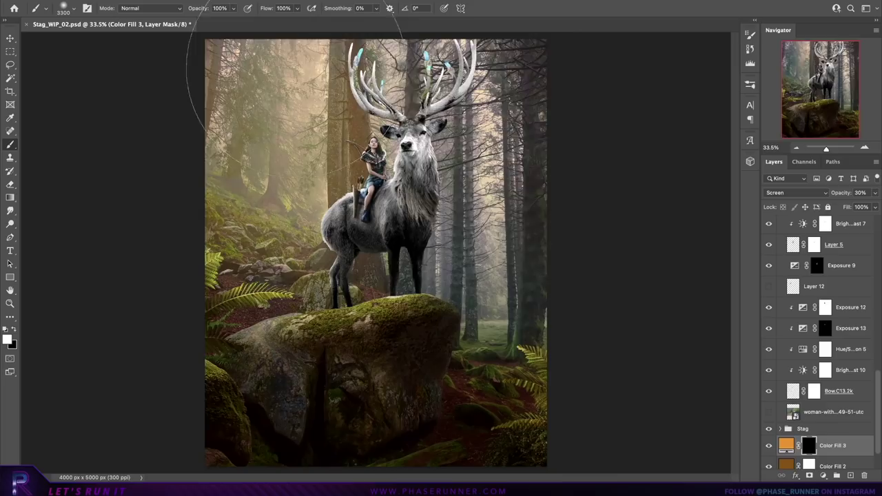
pyautogui.press(']')
pyautogui.press(']')
pyautogui.press('x')
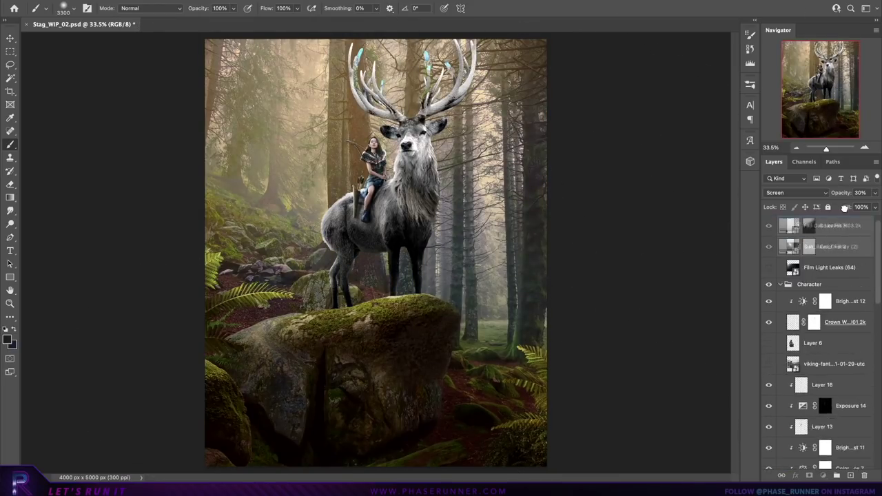
pyautogui.click(809, 246)
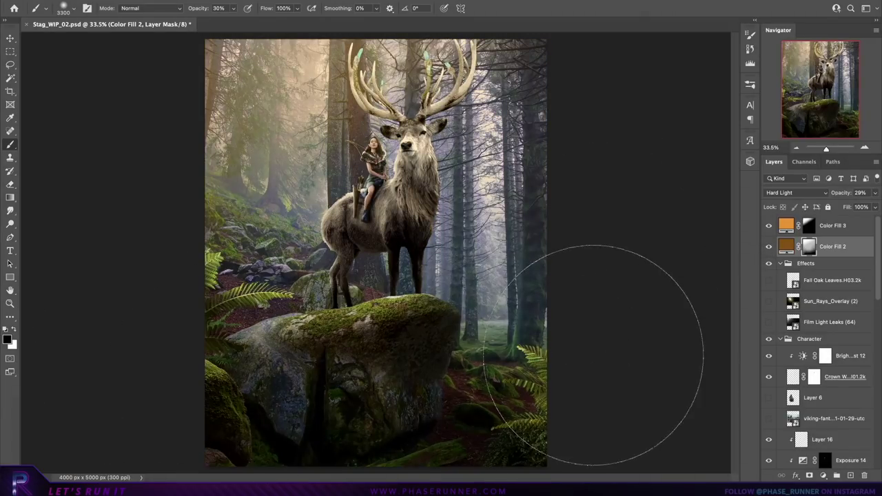
# - Add Color Fill 4 in Lighten blend and give it a very dark brown colour
pyautogui.hotkey('ctrl', 'alt', 'shift', 'n')
pyautogui.click(703, 317)
pyautogui.click(787, 193)
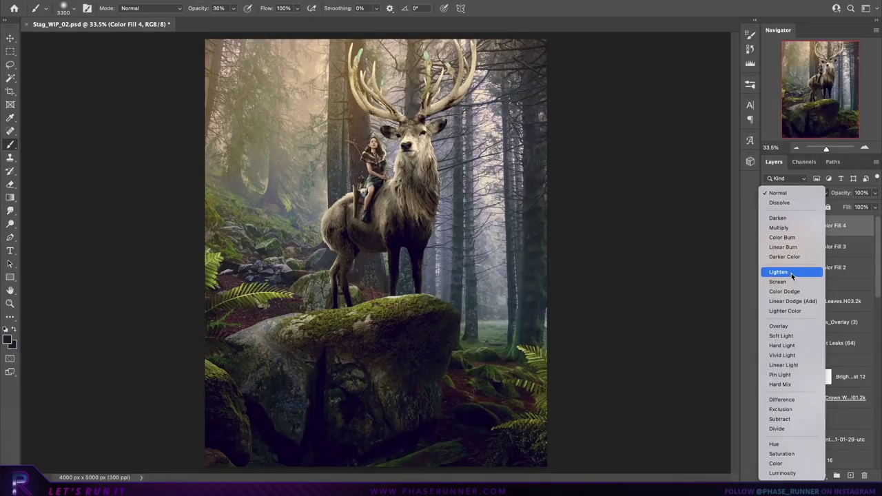
pyautogui.click(793, 271)
pyautogui.doubleClick(786, 225)
pyautogui.click(613, 445)
pyautogui.click(594, 442)
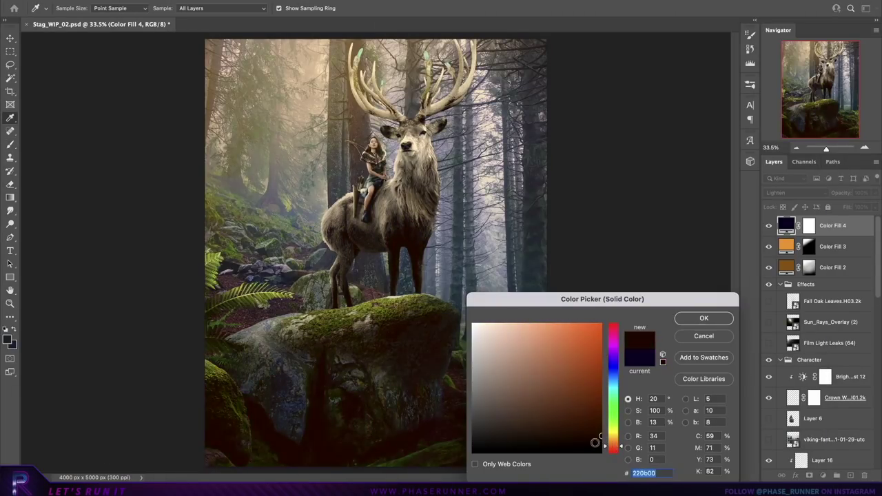
pyautogui.click(702, 335)
pyautogui.doubleClick(786, 225)
pyautogui.click(601, 441)
# - Apply Levels to the sun rays and blend them with Linear Dodge (Add)
pyautogui.click(703, 318)
pyautogui.press('v')
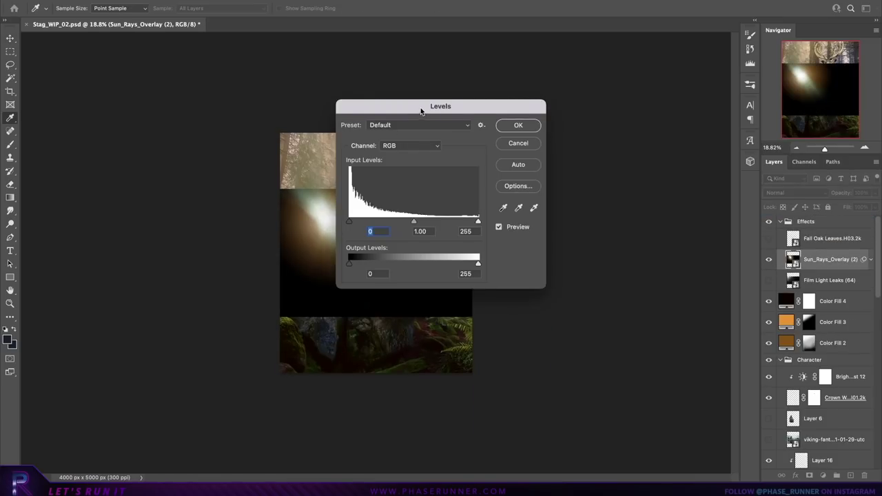
pyautogui.click(682, 144)
pyautogui.rightClick(822, 259)
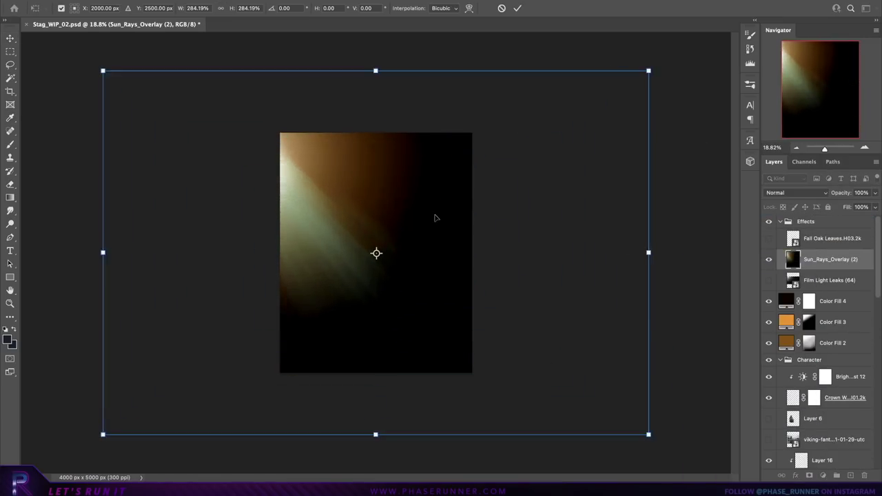
pyautogui.click(796, 192)
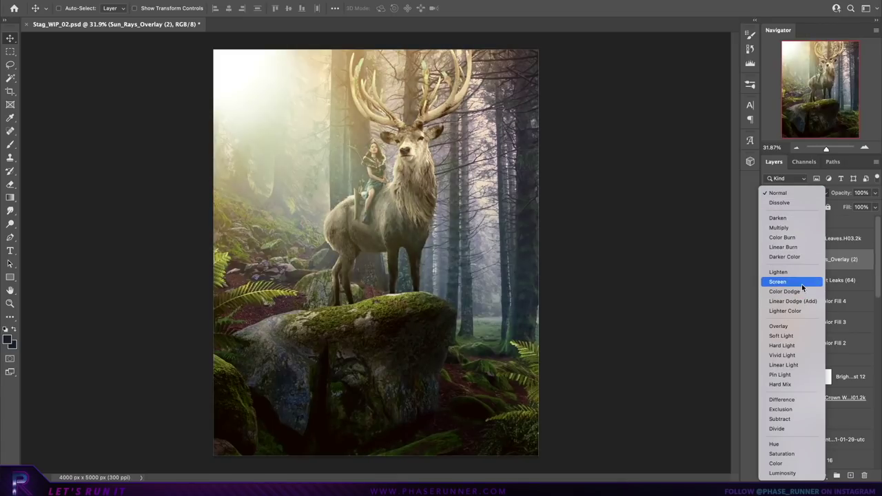
pyautogui.click(793, 300)
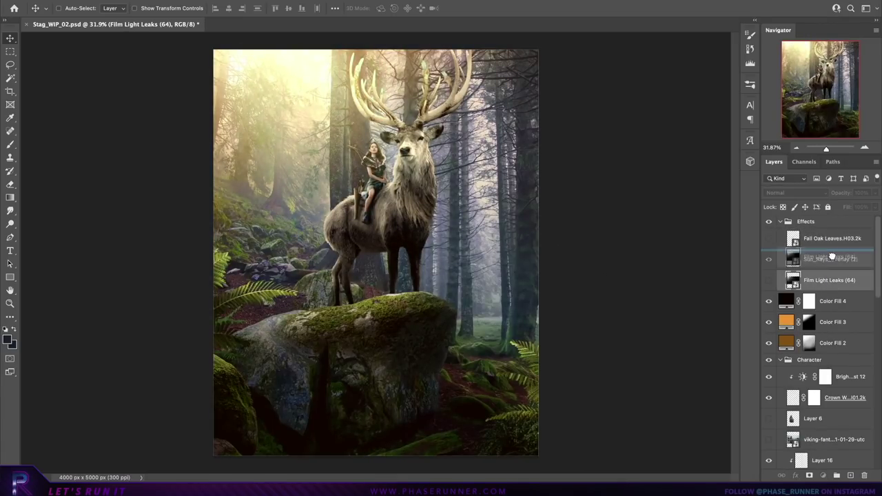
# - Set Film Light Leaks to Screen at 70%, keeping Color Fill 2 on Hard Light
pyautogui.rightClick(810, 259)
pyautogui.click(796, 192)
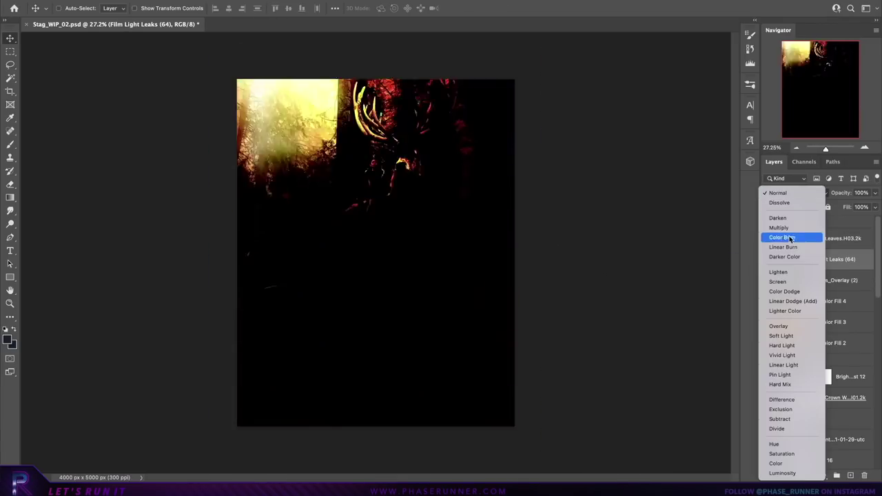
pyautogui.click(793, 282)
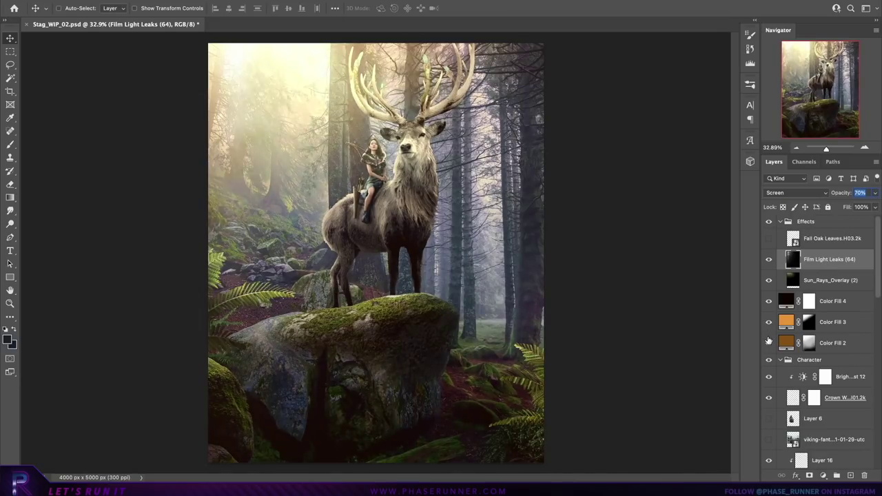
pyautogui.click(820, 342)
pyautogui.click(796, 192)
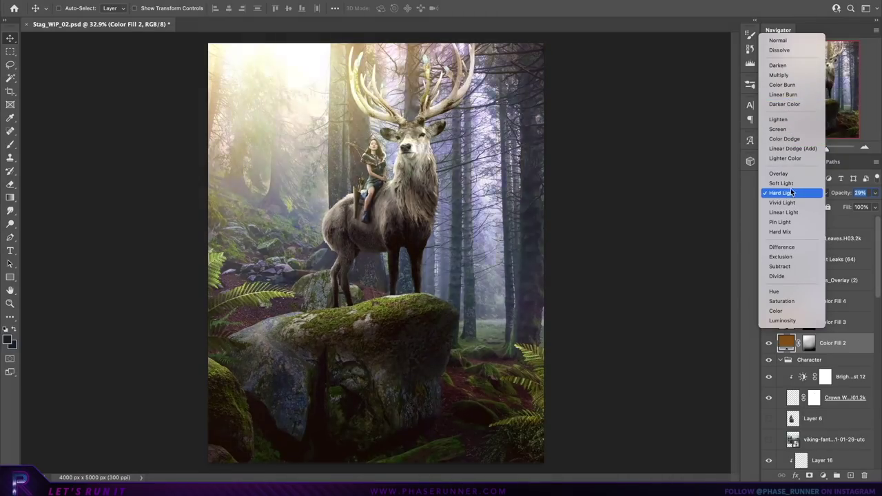
pyautogui.click(792, 192)
# - Lower Sun_Rays_Overlay (2) lightness to -30 with Hue/Saturation
pyautogui.scroll(2, 350, 240)
pyautogui.scroll(2, 351, 241)
pyautogui.click(827, 281)
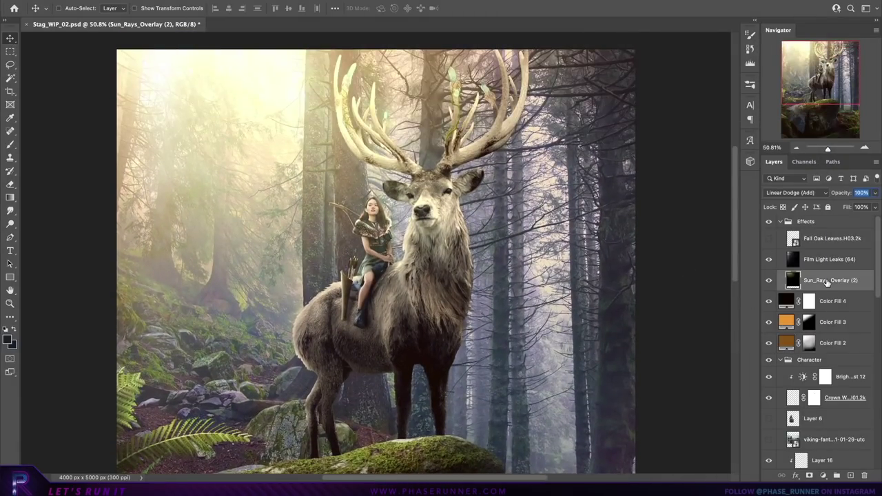
pyautogui.hotkey('ctrl', 'u')
pyautogui.moveTo(616, 236); pyautogui.dragTo(599, 236)
# - Make the Fall Oak Leaves layer visible in the scene
pyautogui.click(731, 140)
pyautogui.click(831, 238)
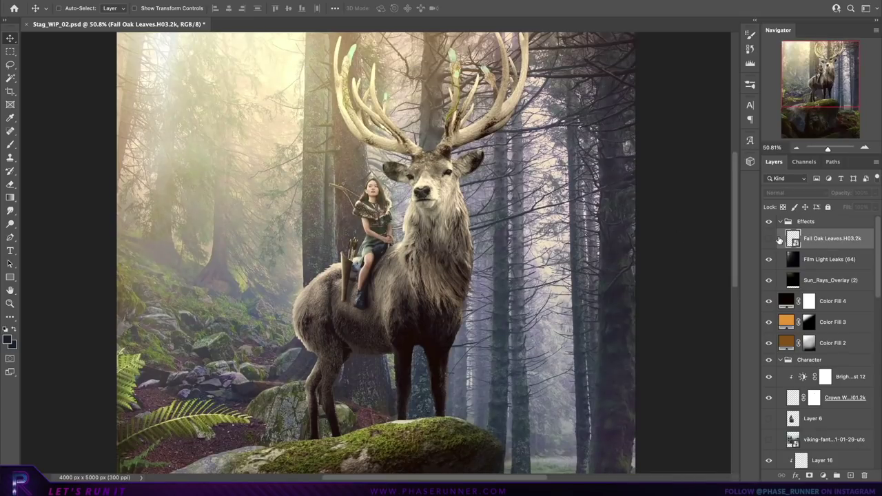
pyautogui.click(769, 238)
pyautogui.press('v')
pyautogui.scroll(-2, 503, 290)
pyautogui.rightClick(830, 240)
pyautogui.press('Escape')
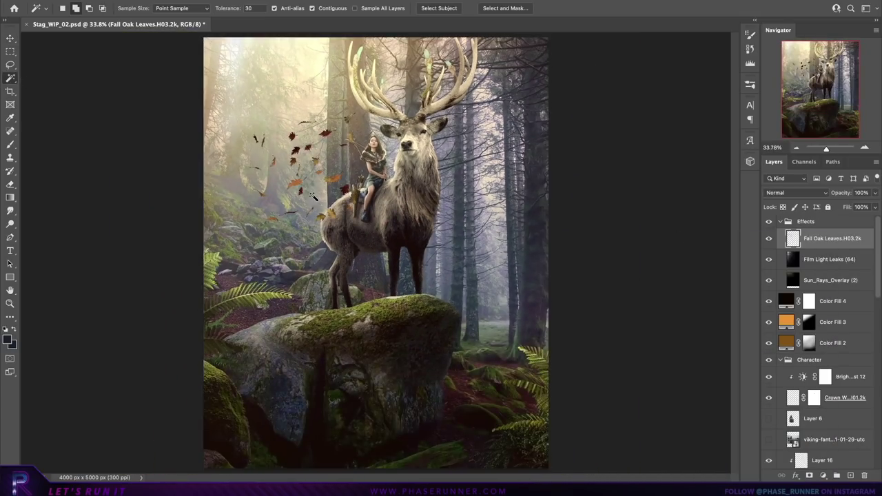
# - Tint the Fall Oak Leaves yellow with Color Balance
pyautogui.scroll(1, 536, 197)
pyautogui.hotkey('ctrl', 'b')
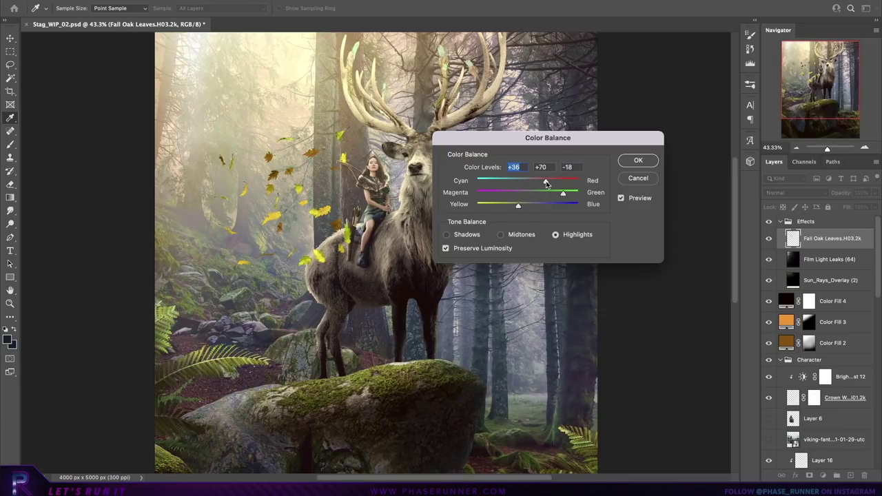
pyautogui.press('Return')
# - Duplicate the leaves layer and spread copies across the right side of the forest
pyautogui.hotkey('ctrl', 'j')
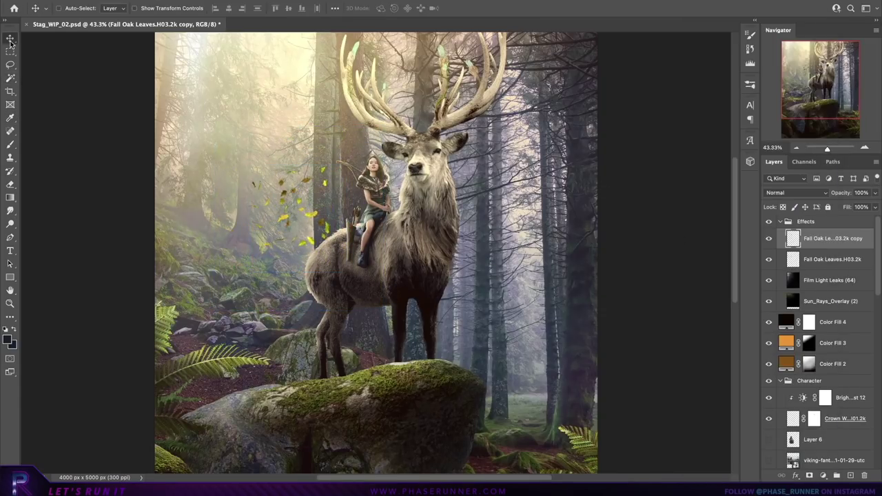
pyautogui.rightClick(704, 310)
pyautogui.click(738, 78)
pyautogui.rightClick(689, 401)
pyautogui.click(737, 79)
pyautogui.moveTo(689, 402); pyautogui.dragTo(564, 165)
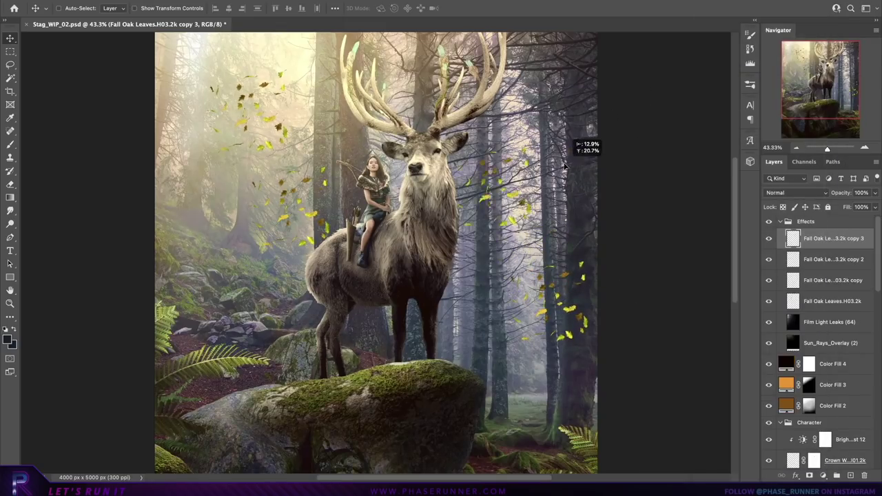
pyautogui.rightClick(825, 238)
pyautogui.click(731, 69)
pyautogui.moveTo(524, 207); pyautogui.dragTo(279, 151)
# - Make more leaf copies, scatter them over the mossy rock, and merge all copies into one layer
pyautogui.rightClick(827, 238)
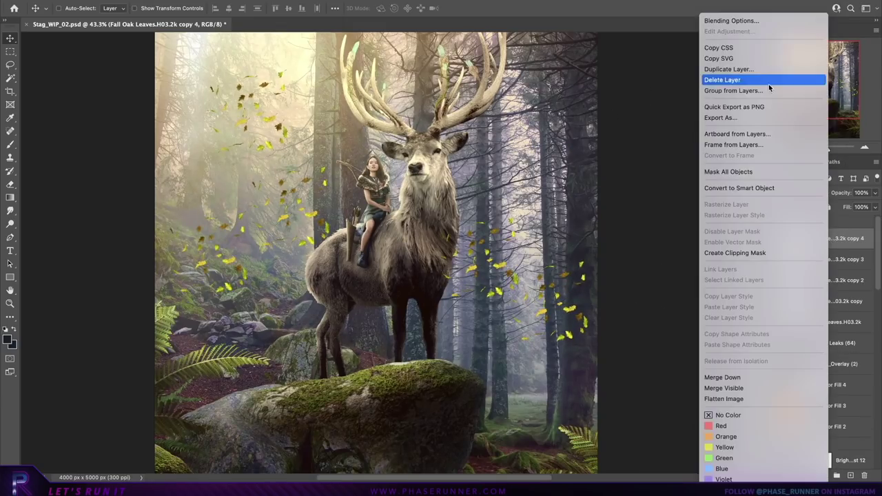
pyautogui.click(729, 68)
pyautogui.click(597, 181)
pyautogui.rightClick(827, 238)
pyautogui.click(729, 69)
pyautogui.click(596, 182)
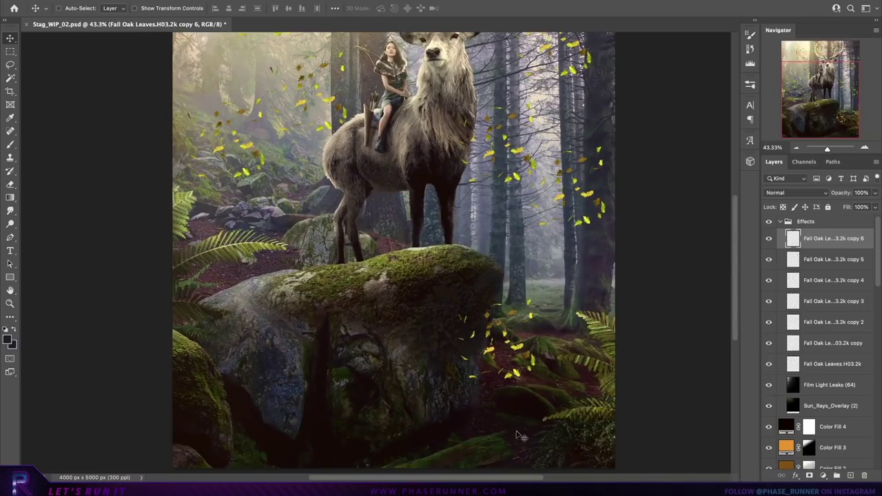
pyautogui.rightClick(827, 238)
pyautogui.click(729, 69)
pyautogui.rightClick(827, 238)
pyautogui.click(729, 69)
pyautogui.moveTo(510, 358); pyautogui.dragTo(424, 240)
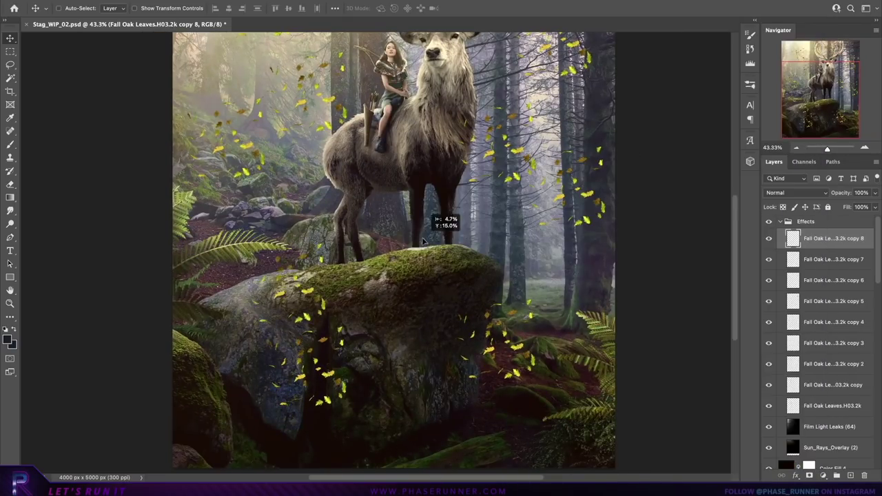
pyautogui.rightClick(827, 238)
pyautogui.click(723, 370)
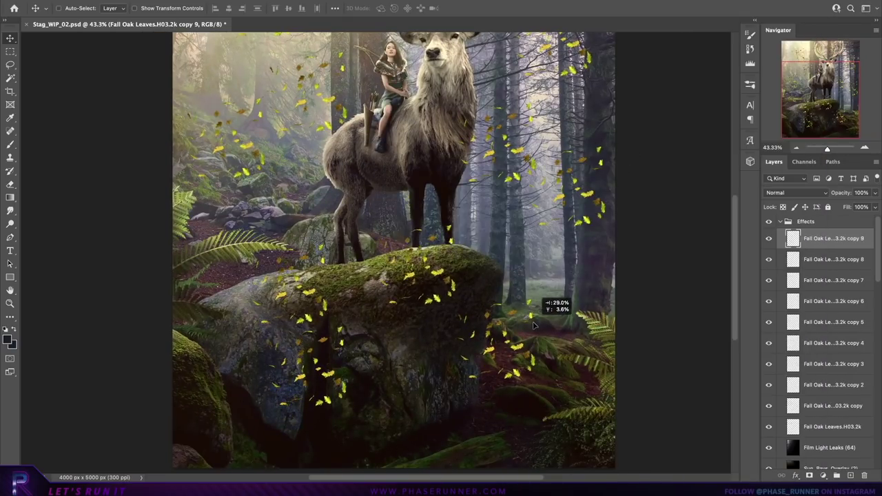
# - Paint black on the leaves' layer mask to hide excess leaves over the rock and foreground
pyautogui.press('b')
pyautogui.rightClick(432, 309)
pyautogui.press('Escape')
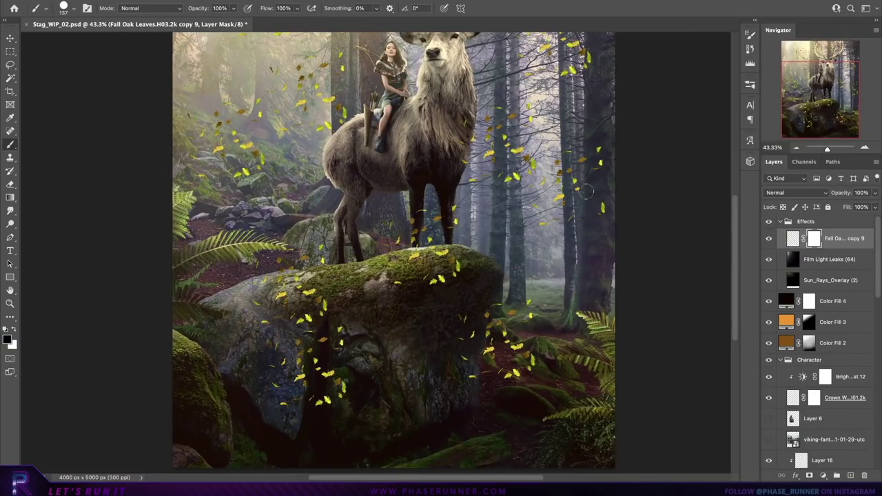
pyautogui.moveTo(572, 152); pyautogui.dragTo(604, 228)
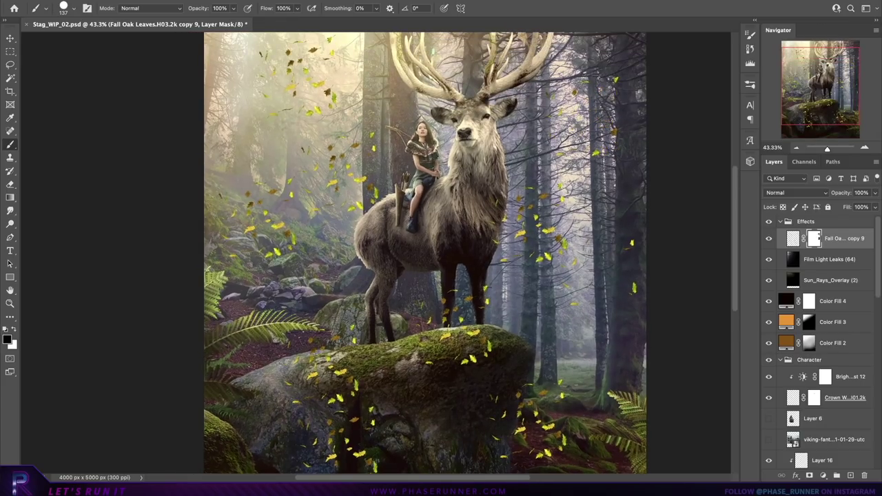
pyautogui.moveTo(499, 203); pyautogui.dragTo(517, 172)
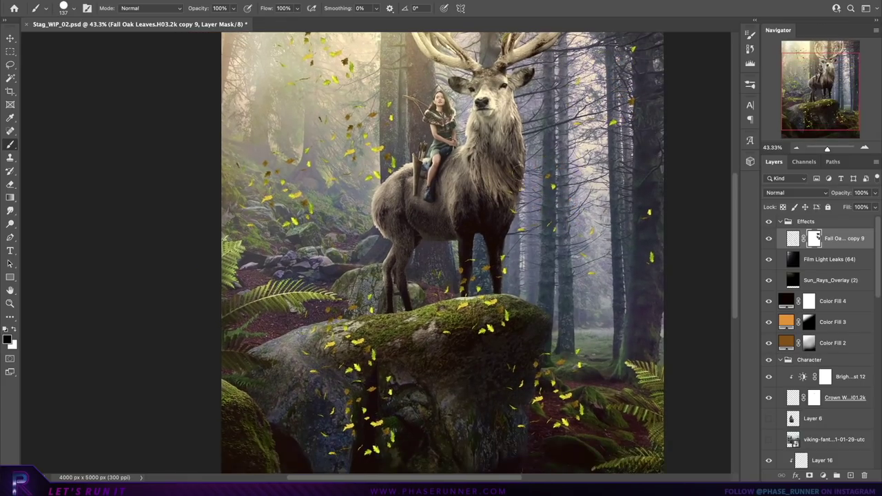
pyautogui.moveTo(503, 258); pyautogui.dragTo(519, 219)
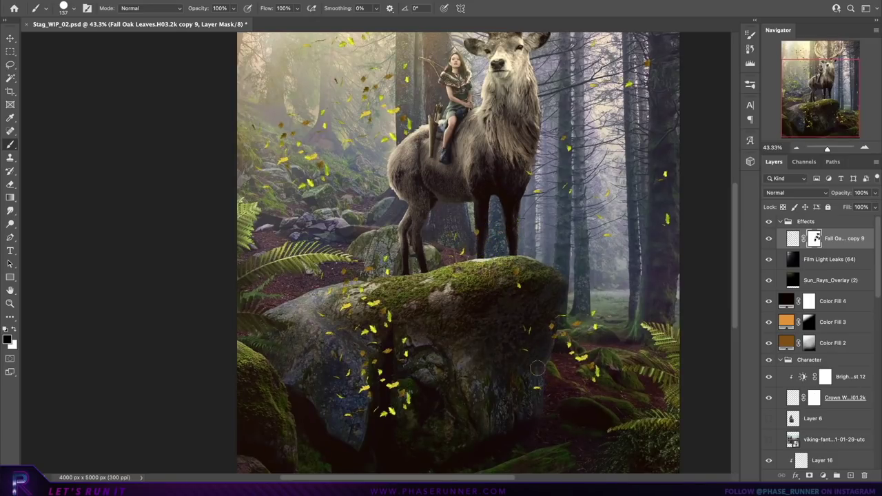
pyautogui.moveTo(443, 357); pyautogui.dragTo(462, 317)
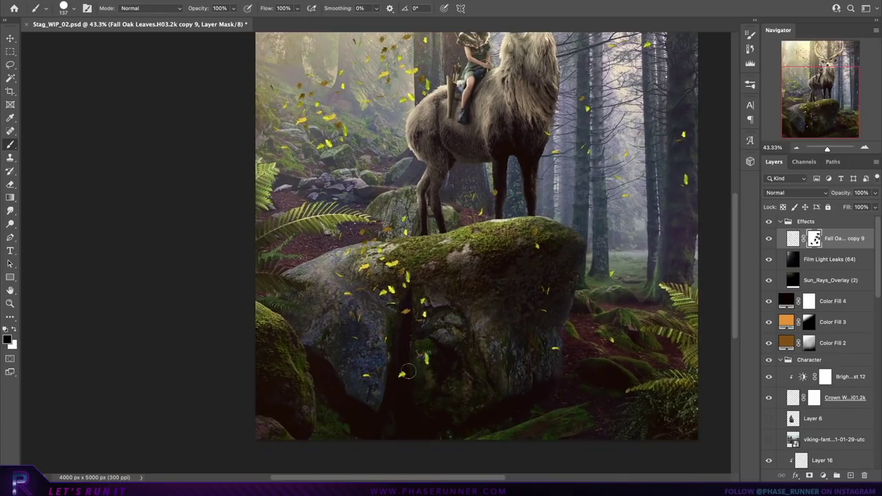
pyautogui.moveTo(427, 279); pyautogui.dragTo(410, 410)
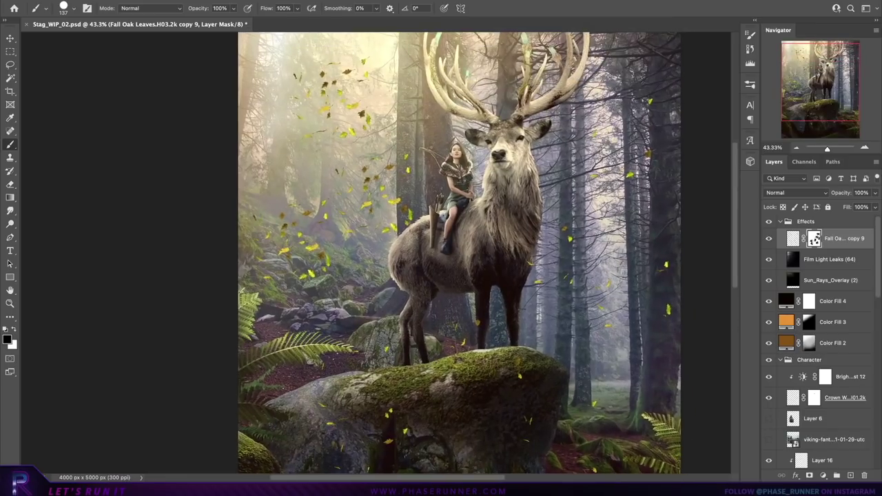
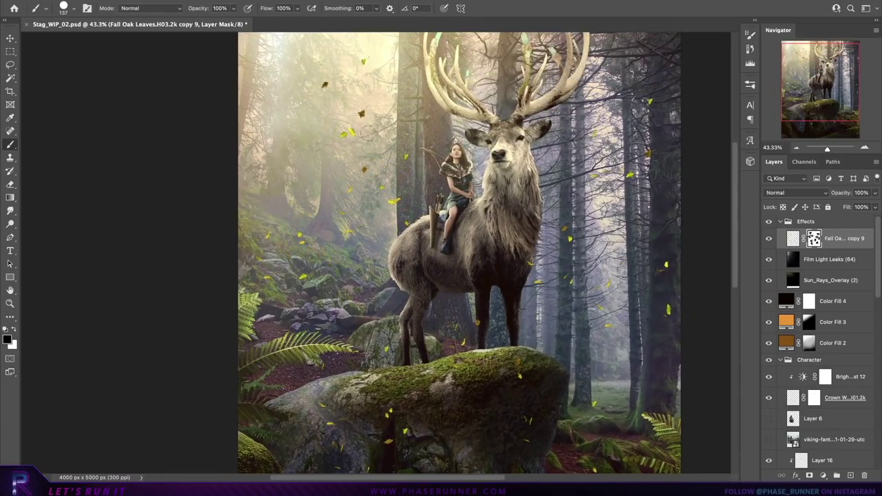
# - Add an Exposure adjustment layer above the leaves and invert its mask to hide it
pyautogui.moveTo(395, 310); pyautogui.dragTo(413, 296)
pyautogui.press('s')
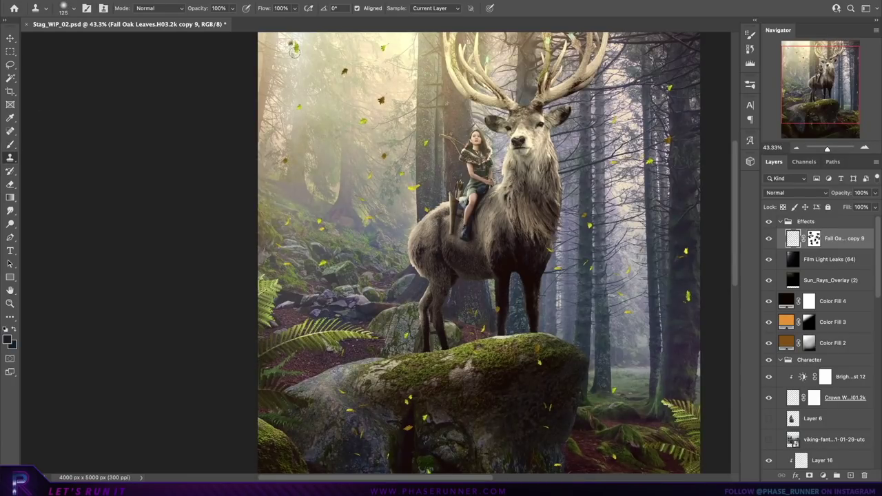
pyautogui.moveTo(293, 48); pyautogui.dragTo(262, 69)
pyautogui.click(824, 476)
pyautogui.click(818, 437)
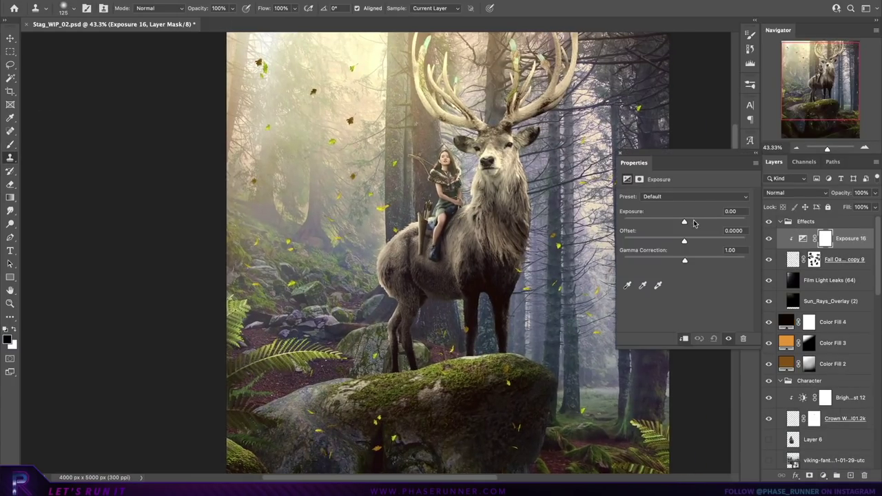
pyautogui.click(620, 153)
pyautogui.hotkey('ctrl', 'i')
pyautogui.press('x')
pyautogui.press('b')
# - Paint the Exposure mask in with a 200 px brush, then fade Brightness/Contrast 8 to 80%
pyautogui.scroll(2, 360, 114)
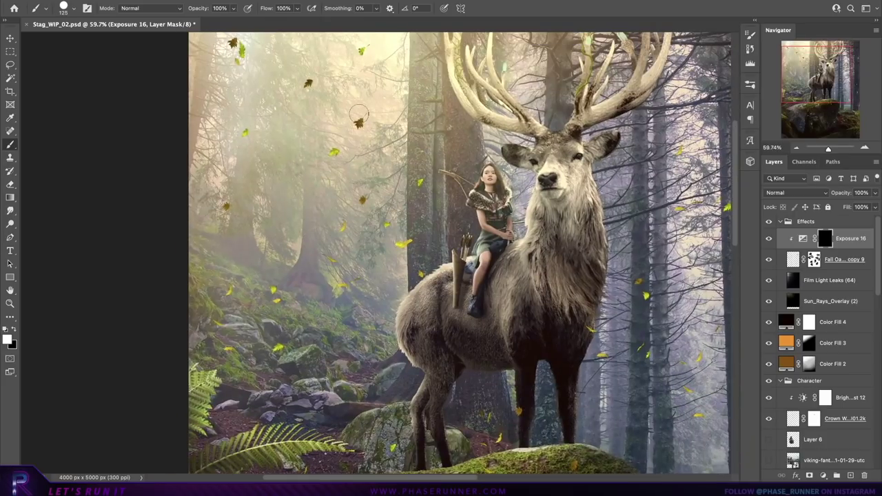
pyautogui.rightClick(359, 114)
pyautogui.write('200')
pyautogui.press('Return')
pyautogui.scroll(-3, 360, 159)
pyautogui.scroll(2, 414, 193)
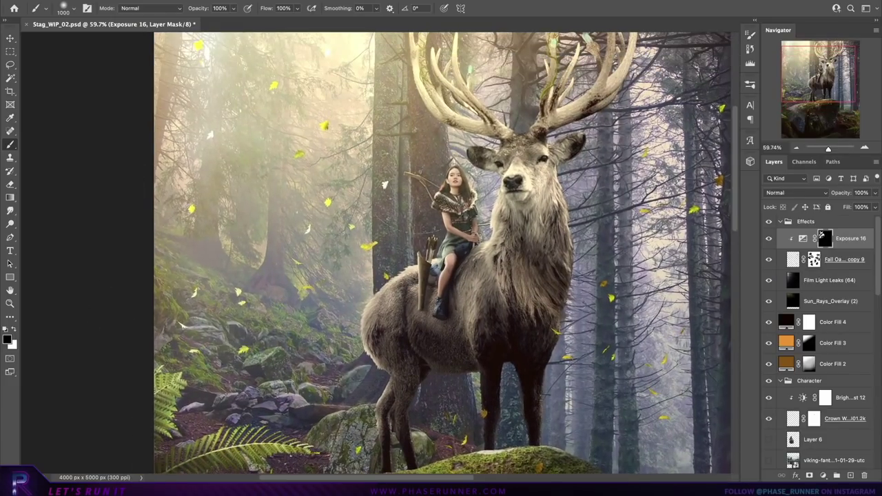
pyautogui.scroll(-3, 457, 220)
pyautogui.moveTo(455, 229)
pyautogui.mouseDown()
pyautogui.moveTo(441, 126)
pyautogui.moveTo(303, 364)
pyautogui.moveTo(392, 363)
pyautogui.moveTo(363, 273)
pyautogui.moveTo(363, 56)
pyautogui.mouseUp()
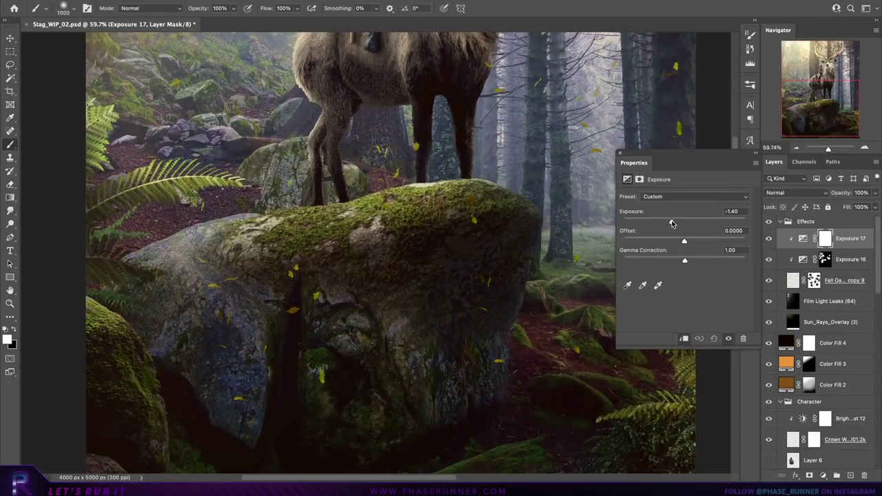
pyautogui.scroll(-4, 488, 273)
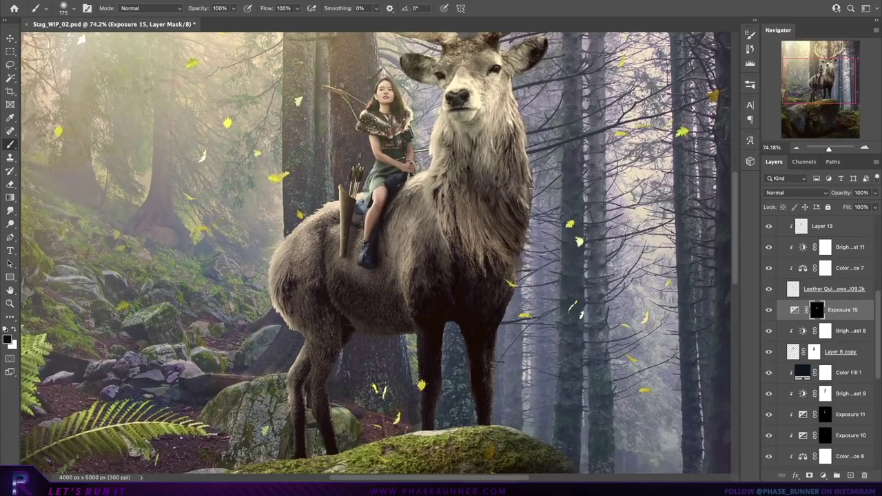
pyautogui.moveTo(875, 193); pyautogui.dragTo(866, 206)
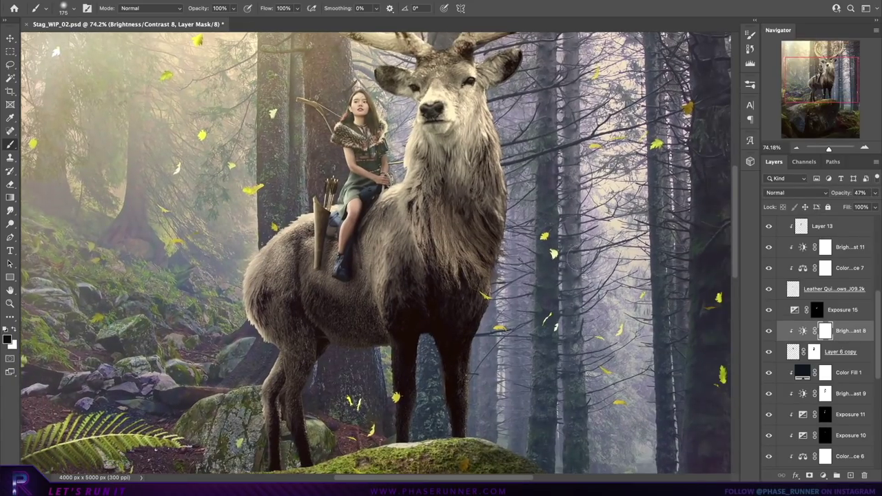
# - Add a Hard Light layer above the Stag group, darkened to Hue/Saturation lightness -41
pyautogui.click(805, 311)
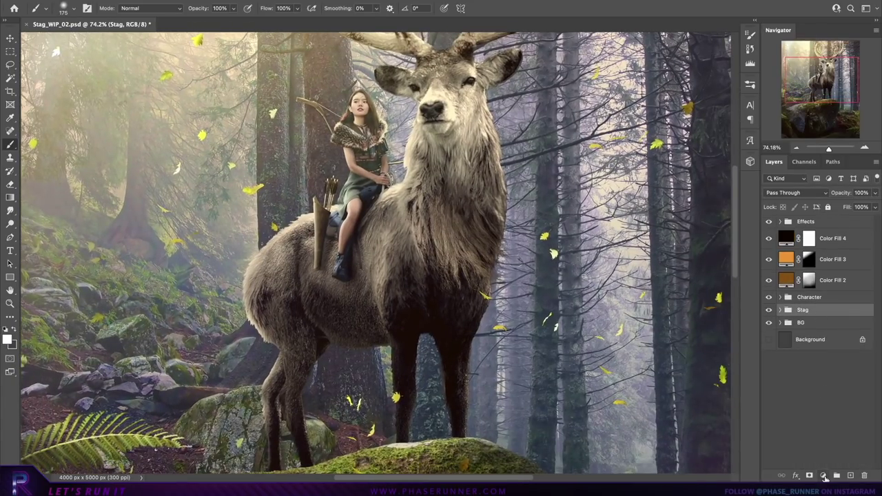
pyautogui.click(851, 476)
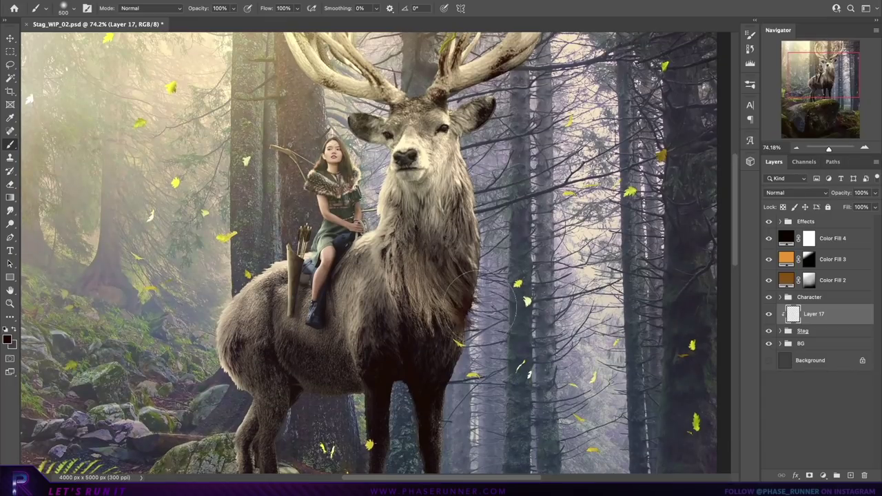
pyautogui.click(796, 192)
pyautogui.click(793, 344)
pyautogui.hotkey('ctrl', 'u')
pyautogui.moveTo(616, 238); pyautogui.dragTo(586, 239)
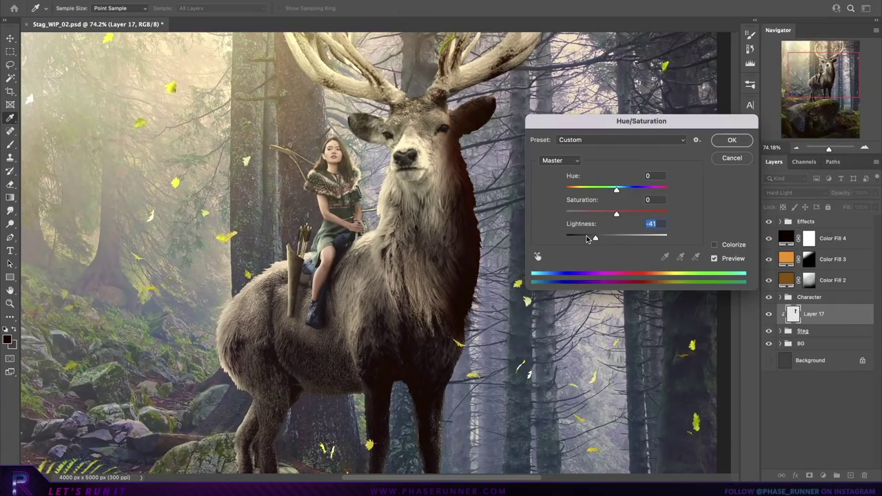
pyautogui.click(732, 141)
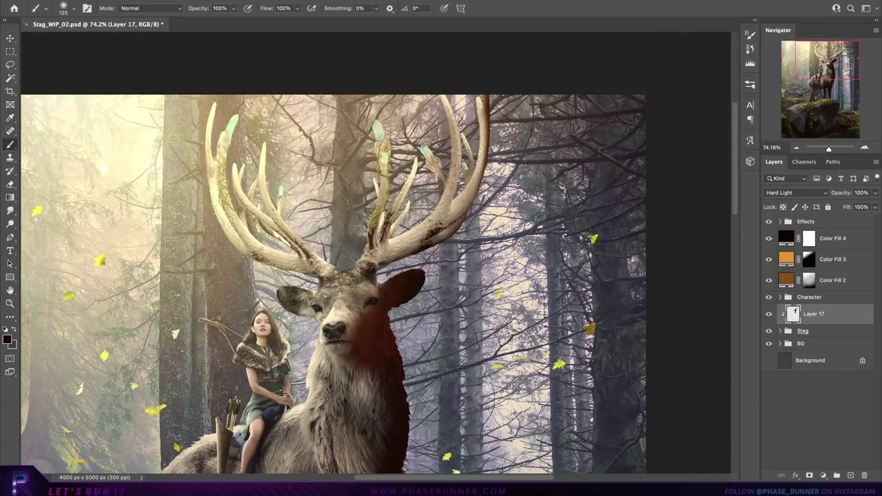
# - Shift the tint toward green, blend it as Lighter Color, and hide it behind an inverted mask
pyautogui.hotkey('ctrl', 'u')
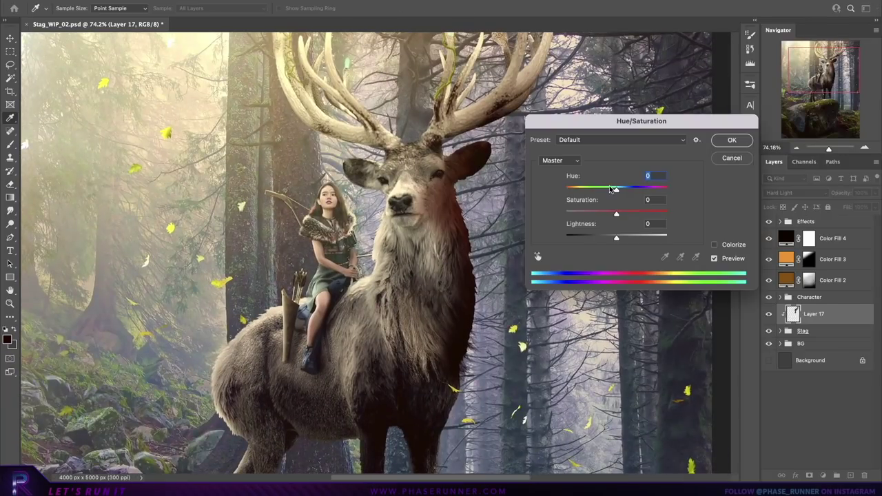
pyautogui.moveTo(616, 186); pyautogui.dragTo(622, 188)
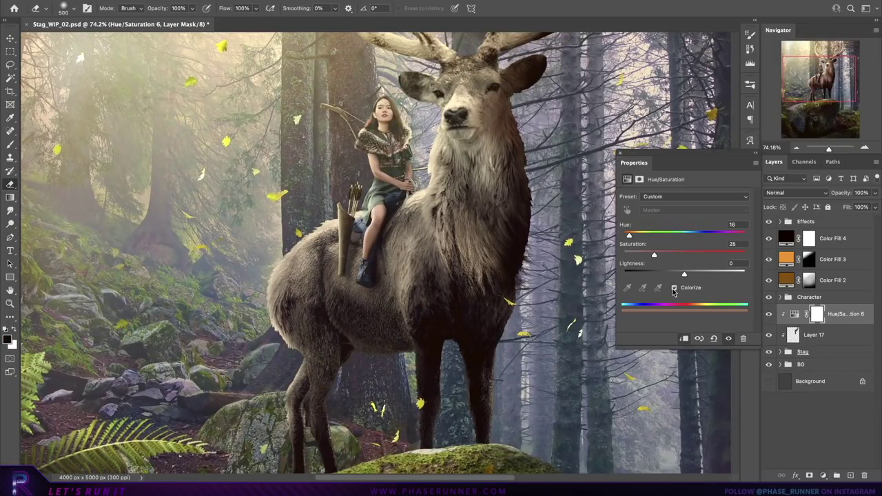
pyautogui.moveTo(629, 235); pyautogui.dragTo(647, 236)
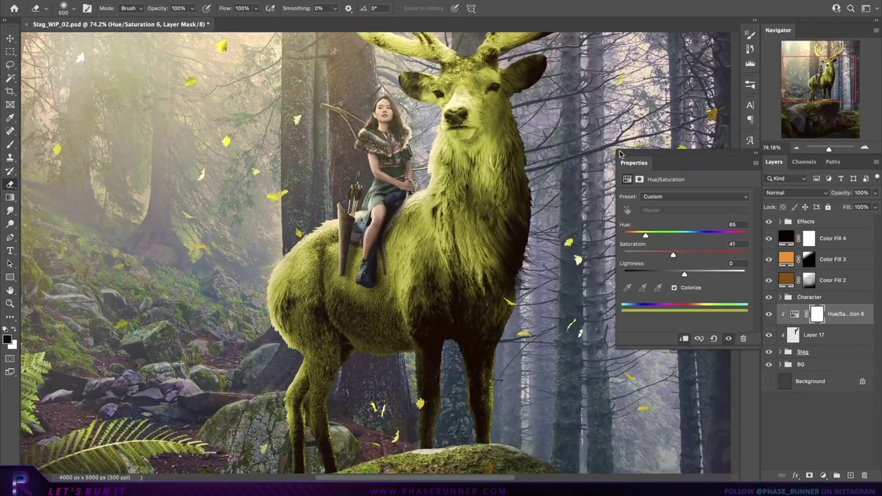
pyautogui.click(798, 309)
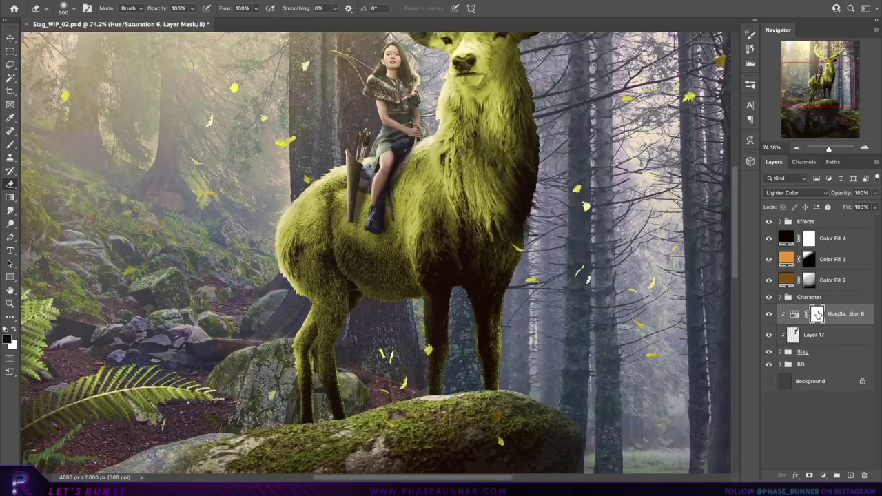
pyautogui.hotkey('ctrl', 'i')
pyautogui.press('b')
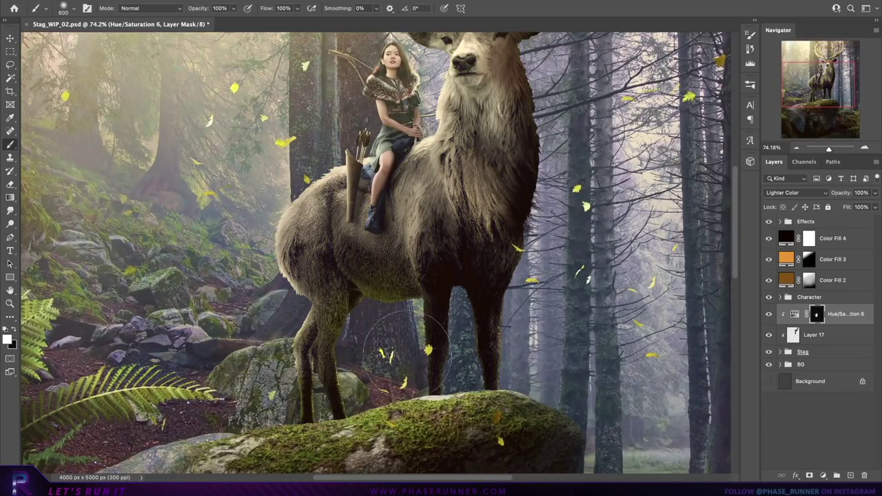
pyautogui.moveTo(531, 303)
pyautogui.mouseDown()
pyautogui.moveTo(617, 169)
pyautogui.moveTo(624, 200)
pyautogui.mouseUp()
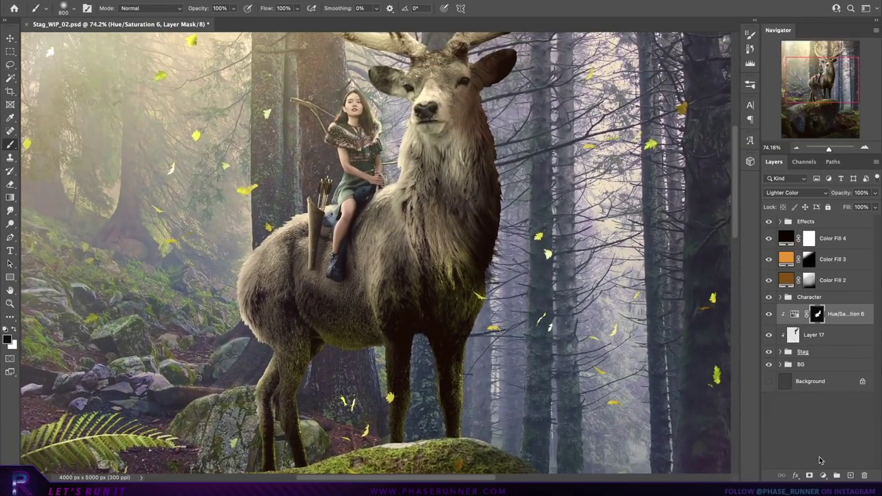
pyautogui.click(823, 475)
pyautogui.click(835, 336)
# - Raise Hue/Saturation 7 lightness to +36, blend it in Screen, and invert its mask
pyautogui.moveTo(683, 275); pyautogui.dragTo(706, 275)
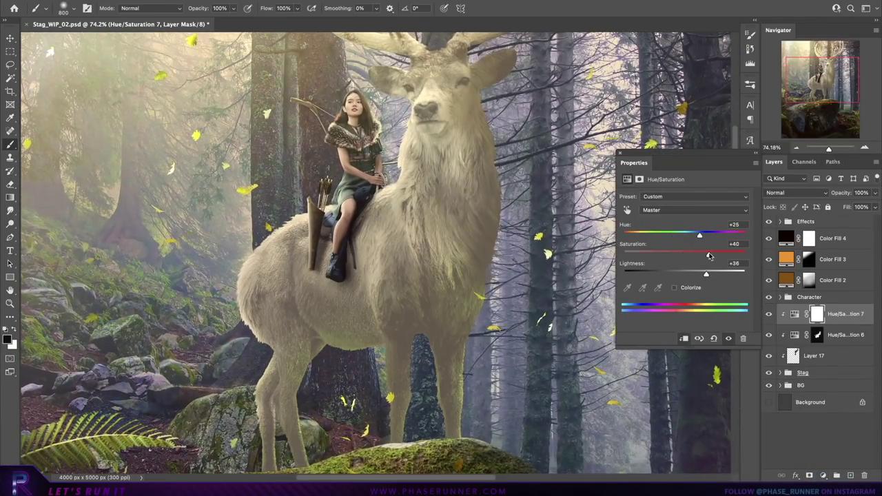
pyautogui.click(796, 192)
pyautogui.click(795, 283)
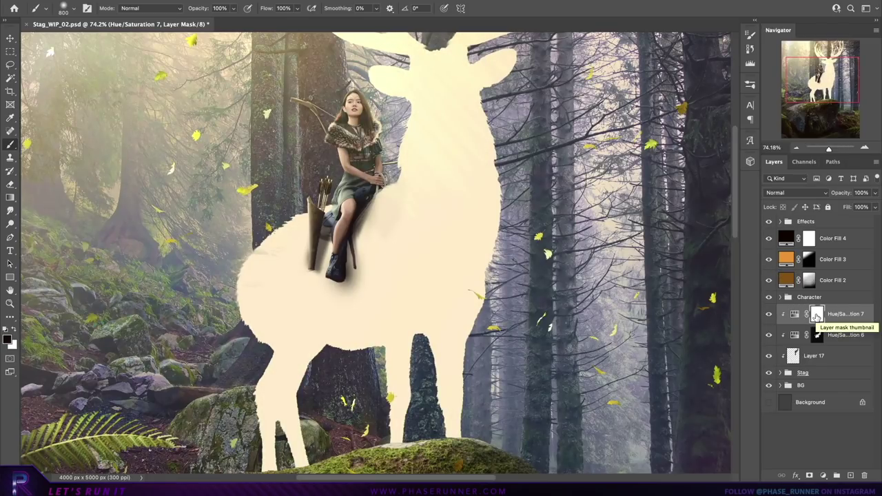
pyautogui.press('x')
pyautogui.hotkey('ctrl', 'i')
# - Paint the mask over the stag's head and chest fur with a slightly smaller brush
pyautogui.scroll(3, 386, 165)
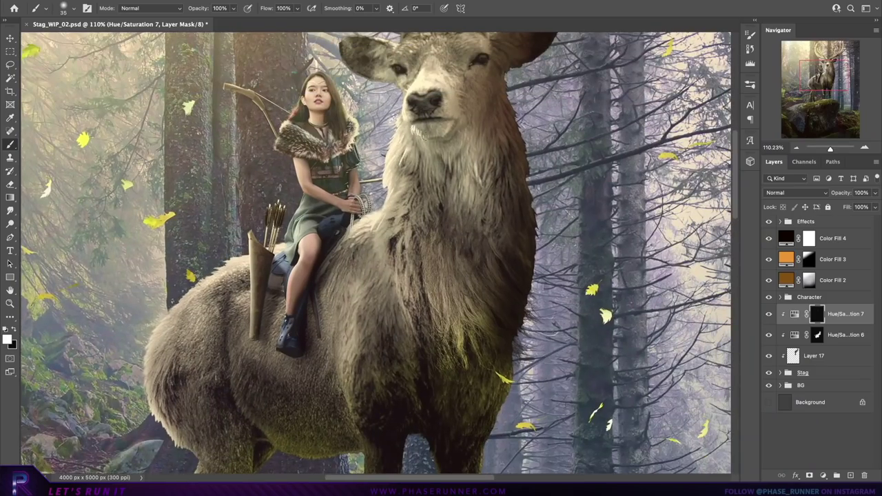
pyautogui.press('x')
pyautogui.press('[')
pyautogui.moveTo(344, 227); pyautogui.dragTo(385, 302)
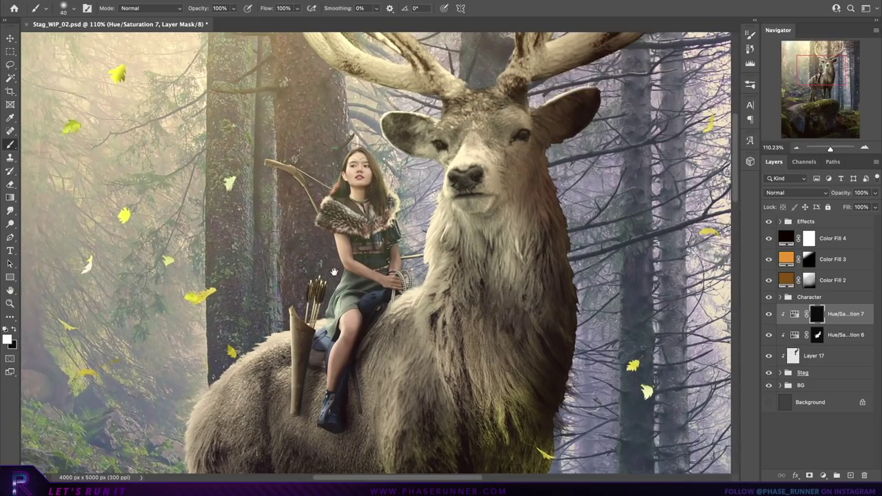
pyautogui.moveTo(334, 272); pyautogui.dragTo(357, 291)
pyautogui.moveTo(460, 230)
pyautogui.mouseDown()
pyautogui.moveTo(424, 313)
pyautogui.moveTo(481, 182)
pyautogui.mouseUp()
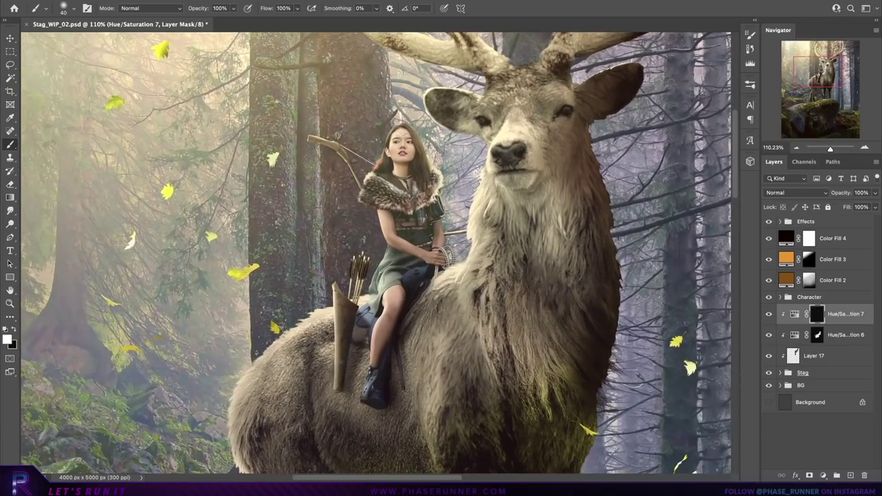
pyautogui.moveTo(468, 262); pyautogui.dragTo(479, 235)
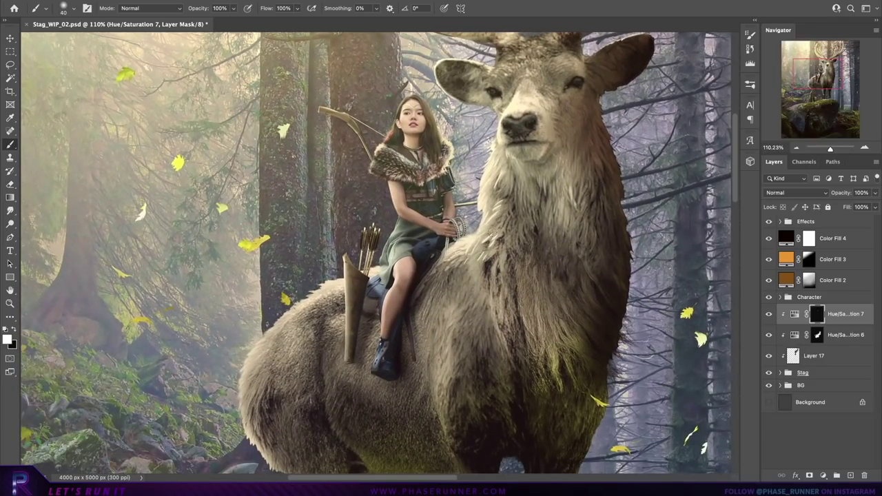
pyautogui.moveTo(390, 308); pyautogui.dragTo(393, 233)
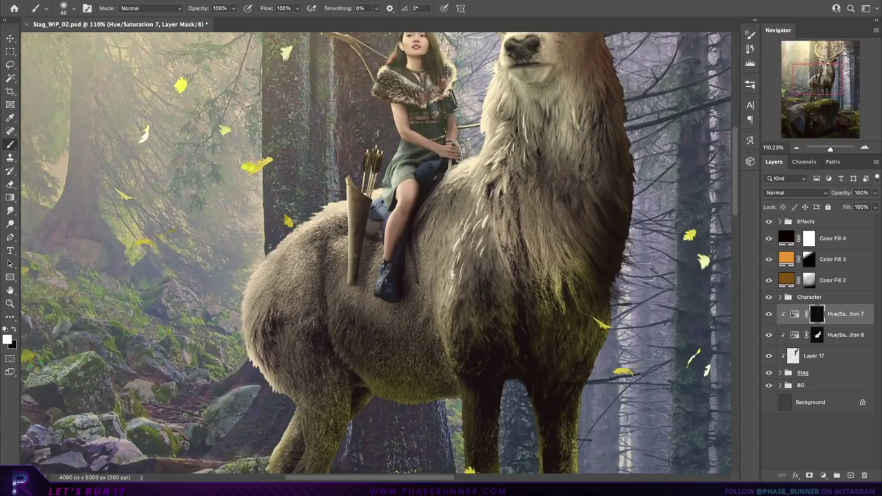
# - Continue painting the mask across the stag's shoulder, legs and antler area
pyautogui.scroll(5, 474, 276)
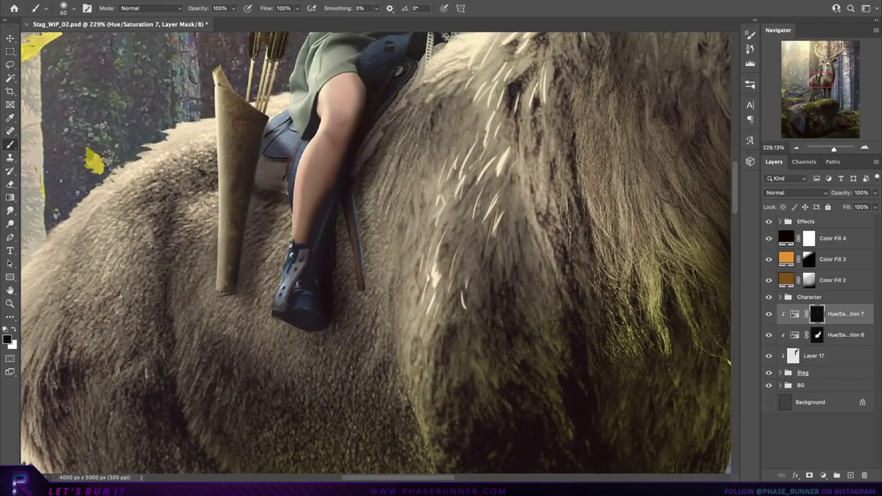
pyautogui.moveTo(434, 341); pyautogui.dragTo(365, 451)
pyautogui.press('[')
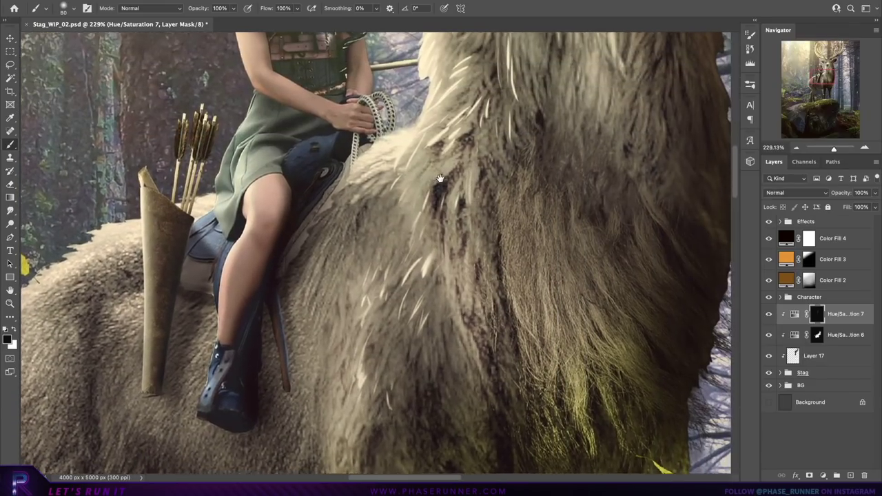
pyautogui.moveTo(485, 225); pyautogui.dragTo(444, 290)
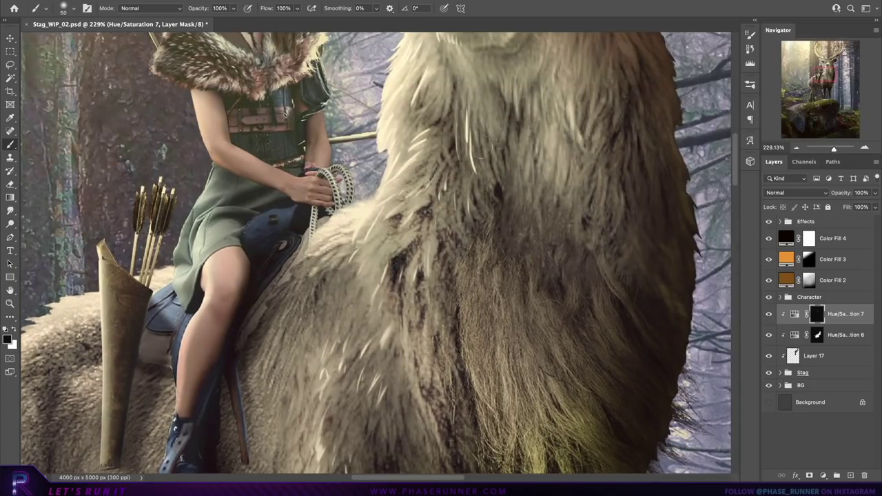
pyautogui.scroll(-5, 376, 252)
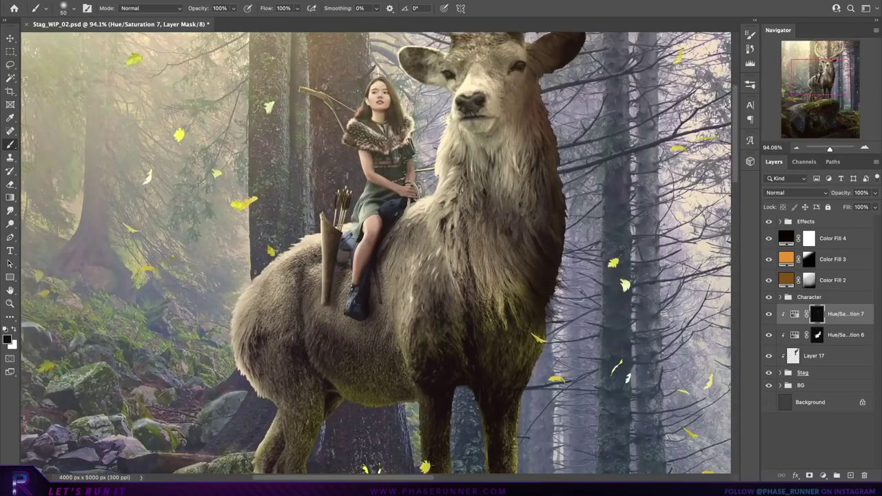
pyautogui.press('x')
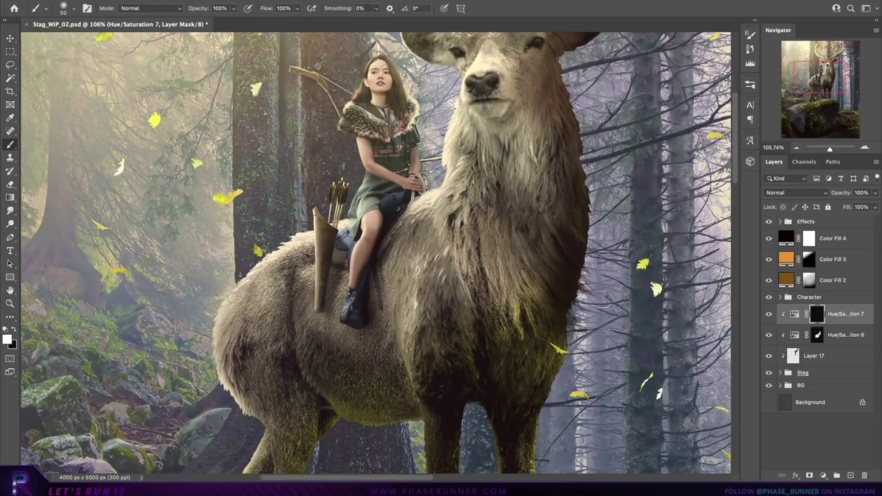
pyautogui.moveTo(230, 335); pyautogui.dragTo(273, 215)
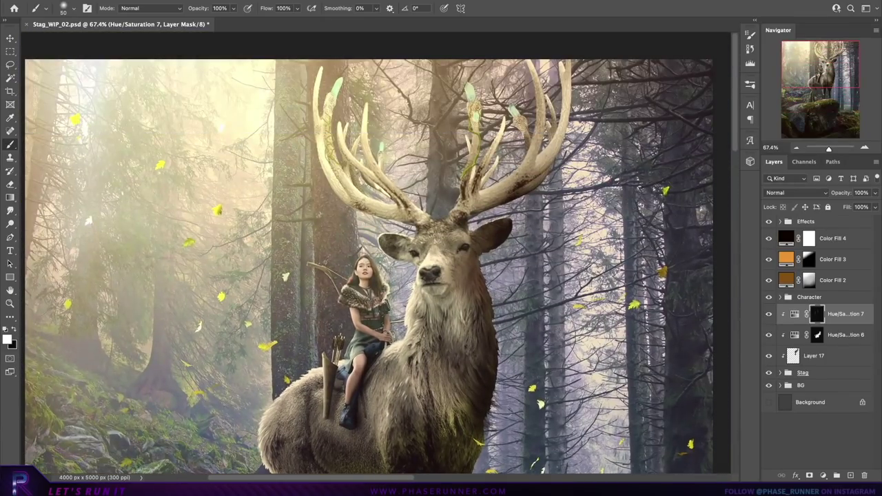
pyautogui.scroll(3, 355, 206)
pyautogui.moveTo(309, 214); pyautogui.dragTo(247, 158)
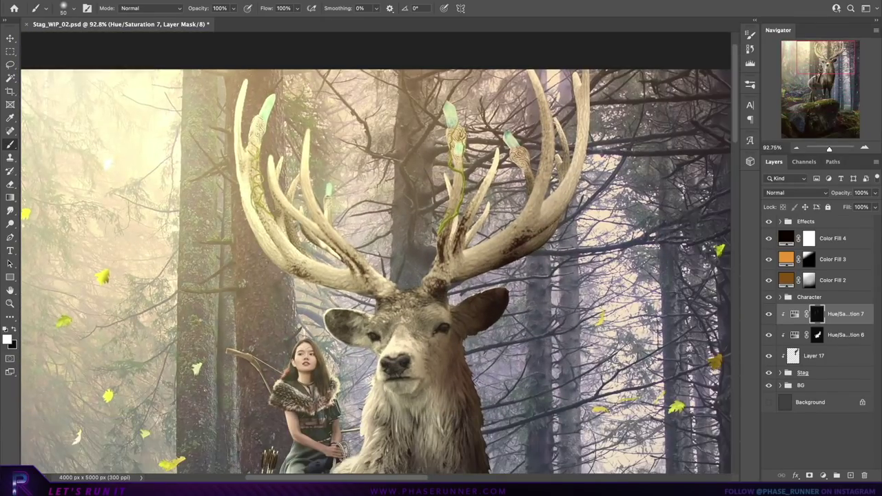
pyautogui.moveTo(274, 186); pyautogui.dragTo(331, 117)
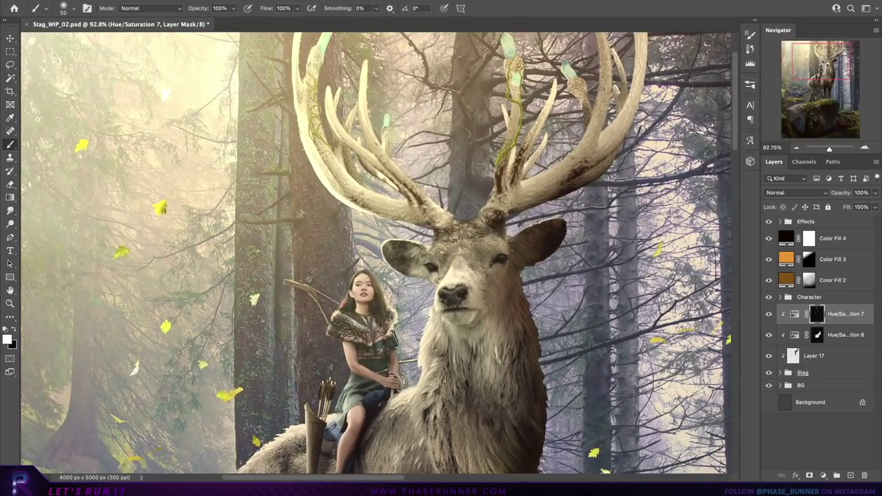
pyautogui.moveTo(384, 159); pyautogui.dragTo(363, 224)
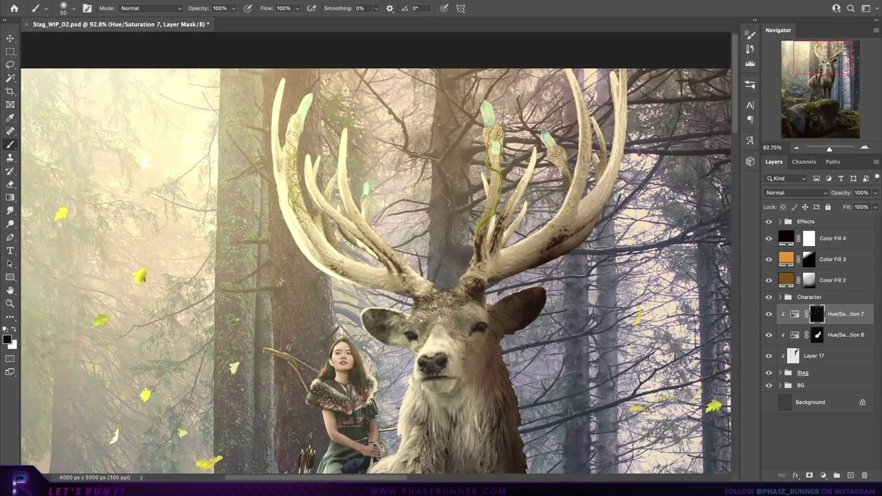
pyautogui.moveTo(296, 296); pyautogui.dragTo(362, 155)
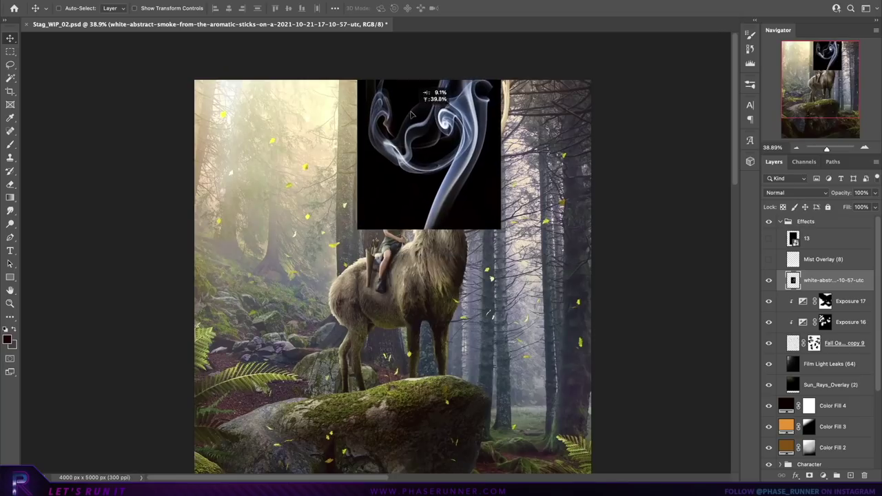
# - Blend the smoke layer in Screen and mask away excess smoke around the antlers
pyautogui.click(796, 192)
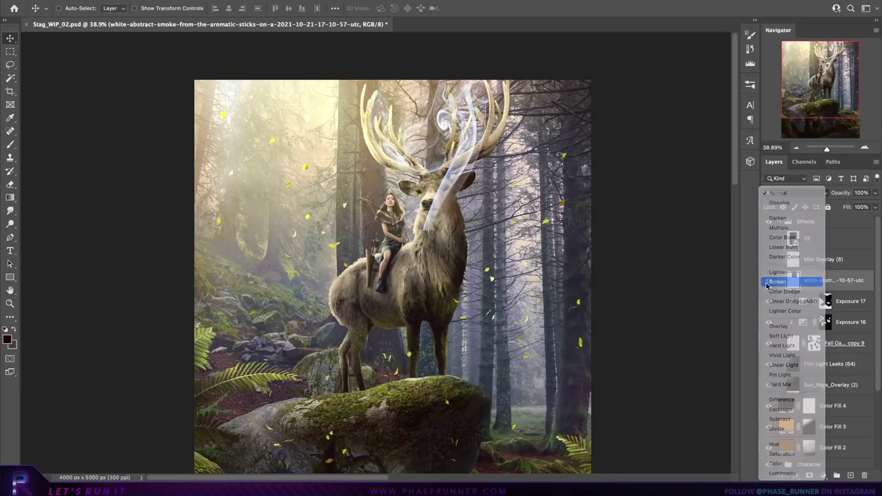
pyautogui.click(767, 283)
pyautogui.hotkey('ctrl', 'b')
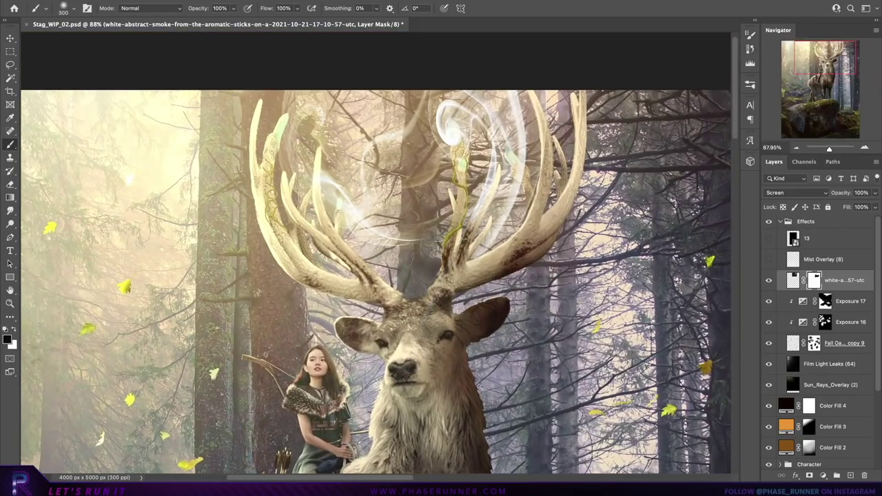
pyautogui.moveTo(496, 152); pyautogui.dragTo(413, 227)
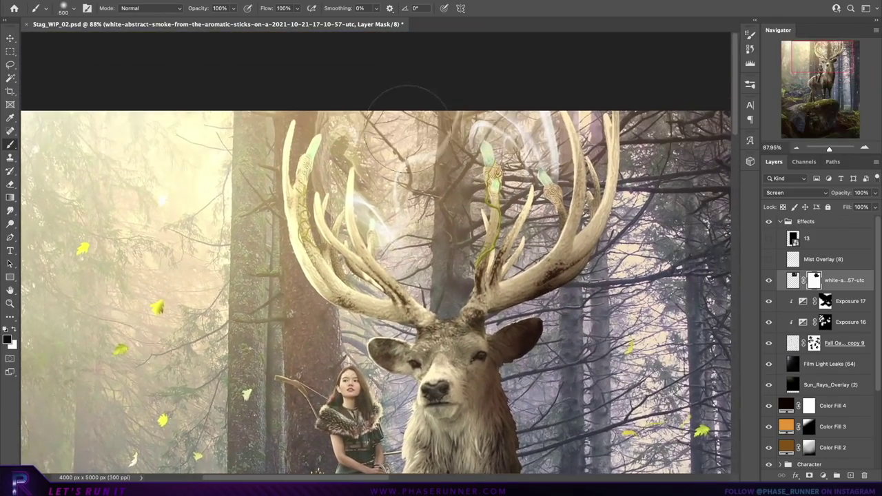
pyautogui.moveTo(243, 290); pyautogui.dragTo(304, 239)
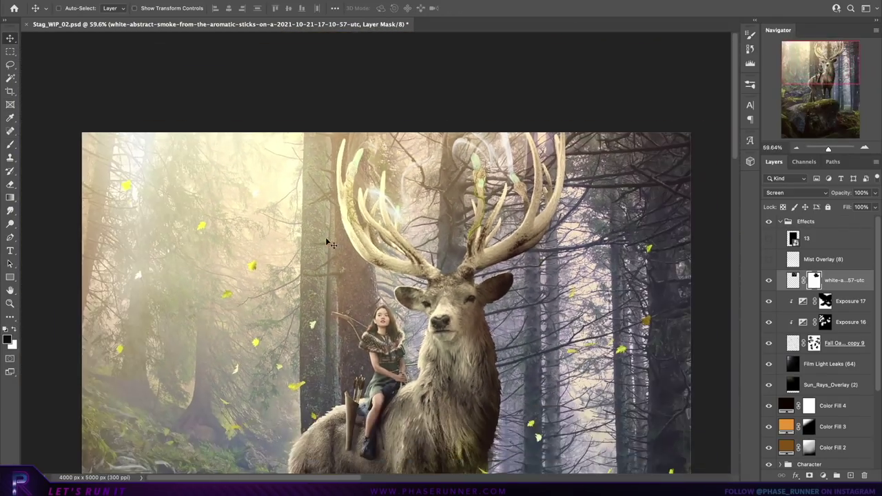
# - Switch the smoke to Color Dodge and shift its hue toward green (+126)
pyautogui.click(807, 193)
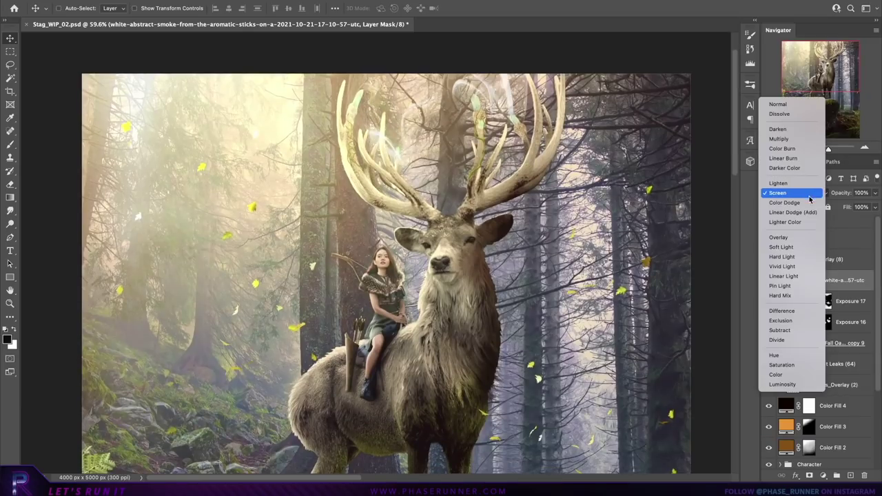
pyautogui.click(809, 202)
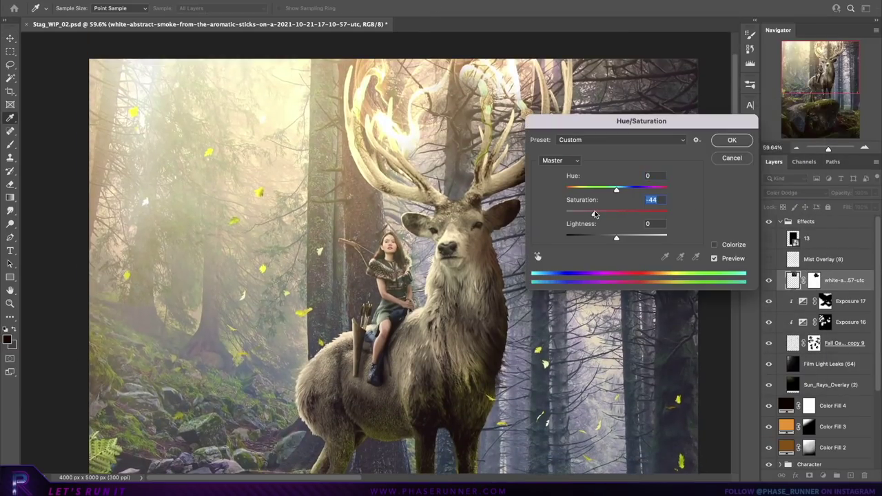
pyautogui.moveTo(616, 189); pyautogui.dragTo(652, 190)
pyautogui.moveTo(597, 213); pyautogui.dragTo(616, 213)
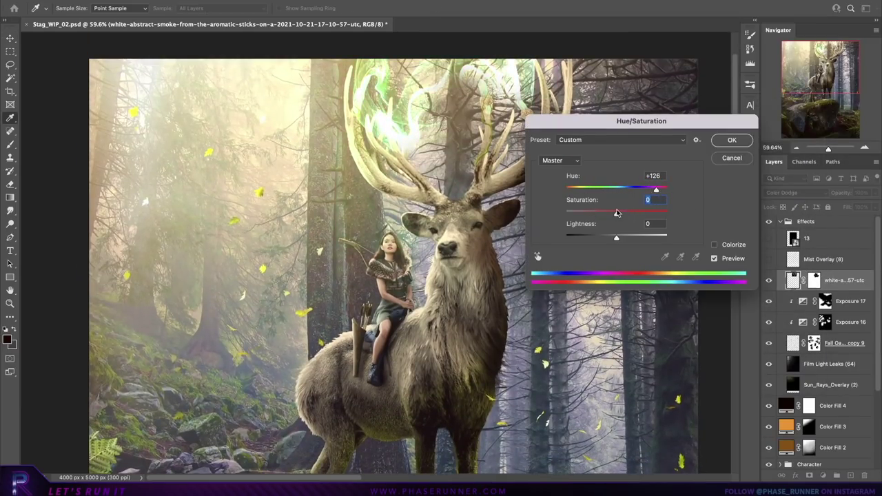
pyautogui.moveTo(655, 189); pyautogui.dragTo(663, 189)
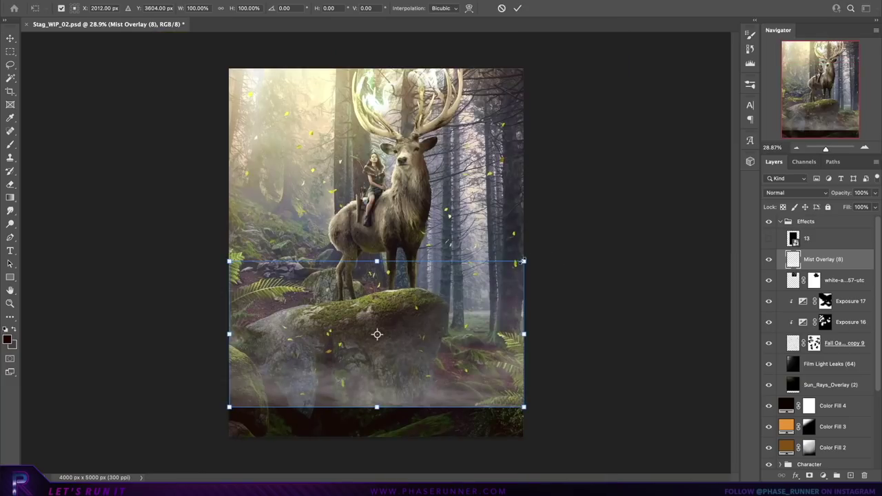
# - Stretch Mist Overlay (8) across the lower scene, set it to Soft Light, and duplicate it
pyautogui.moveTo(523, 260); pyautogui.dragTo(531, 252)
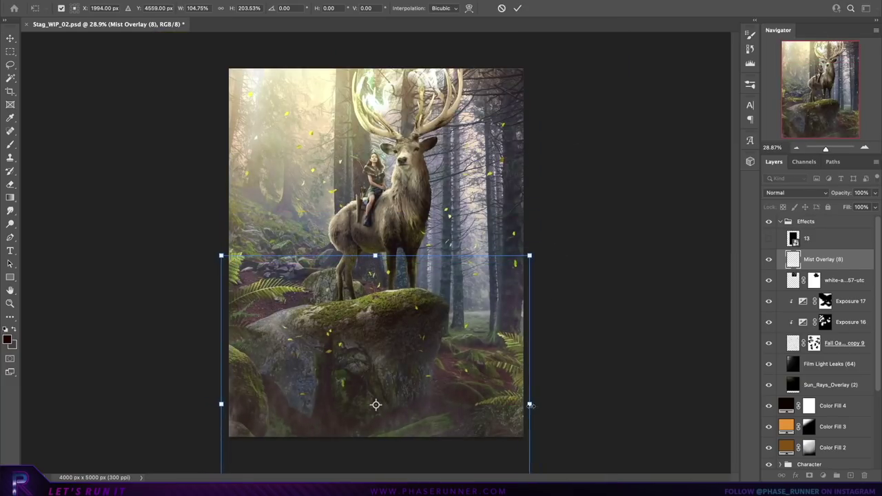
pyautogui.press('Return')
pyautogui.scroll(2, 565, 359)
pyautogui.click(796, 192)
pyautogui.click(779, 327)
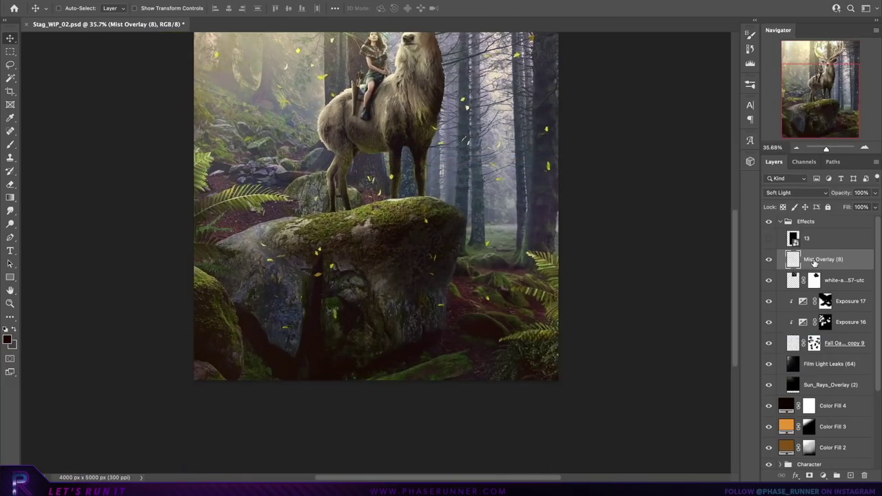
pyautogui.hotkey('ctrl', 'j')
pyautogui.scroll(3, 587, 146)
pyautogui.press('b')
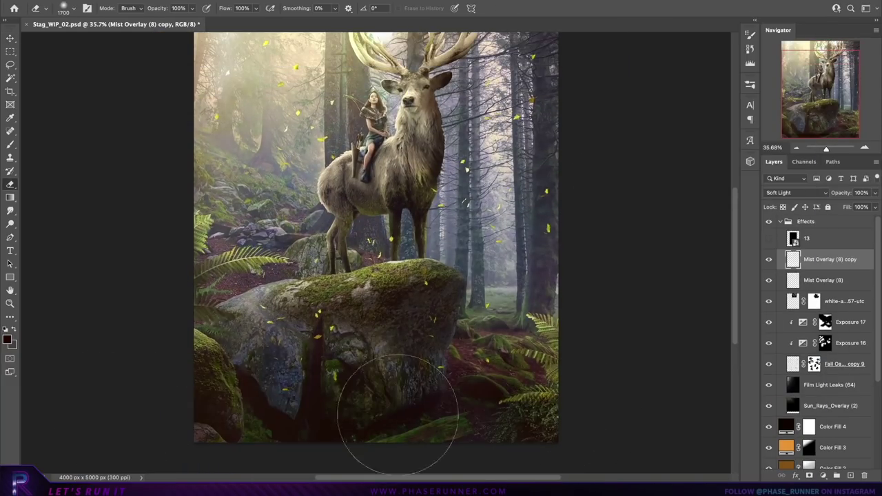
# - Show layer 13, fit it to the canvas, blend it in Color Dodge, and add a mask
pyautogui.click(800, 237)
pyautogui.click(769, 237)
pyautogui.hotkey('ctrl', 't')
pyautogui.scroll(-2, 479, 341)
pyautogui.press('Return')
pyautogui.press('e')
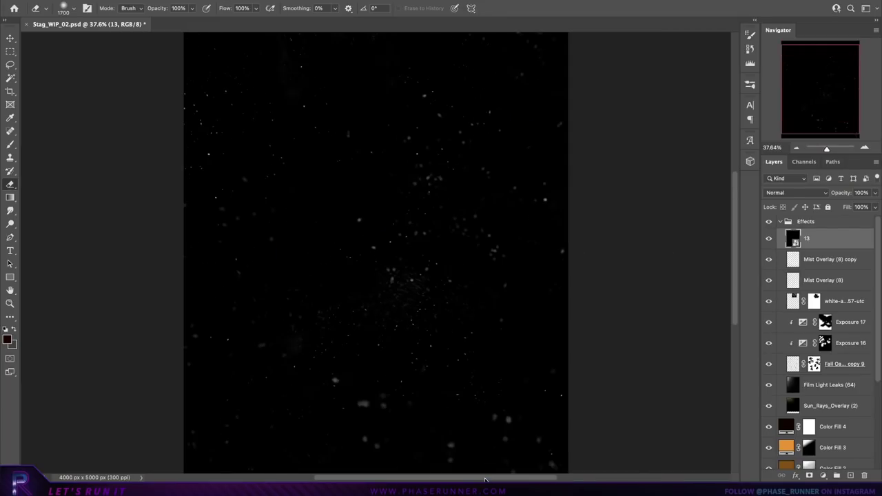
pyautogui.click(796, 192)
pyautogui.click(784, 292)
pyautogui.click(814, 237)
pyautogui.press('b')
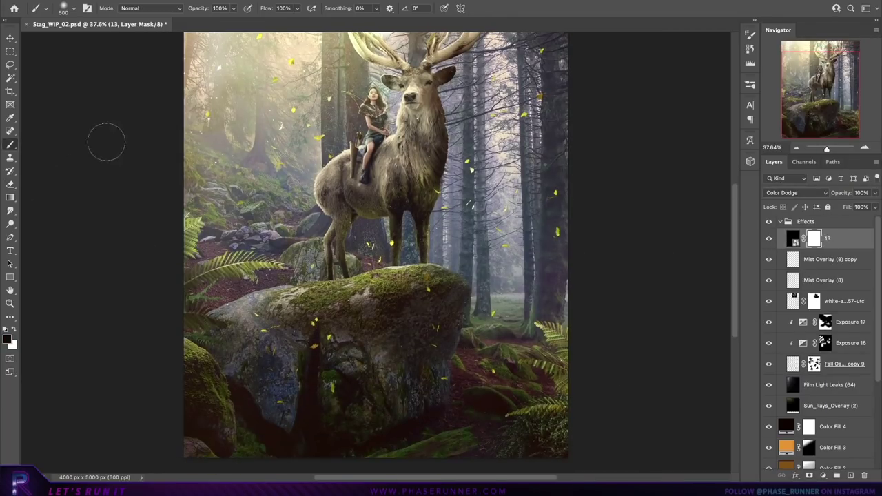
pyautogui.click(10, 38)
pyautogui.keyDown('ctrl'); pyautogui.click(386, 173); pyautogui.keyUp('ctrl')
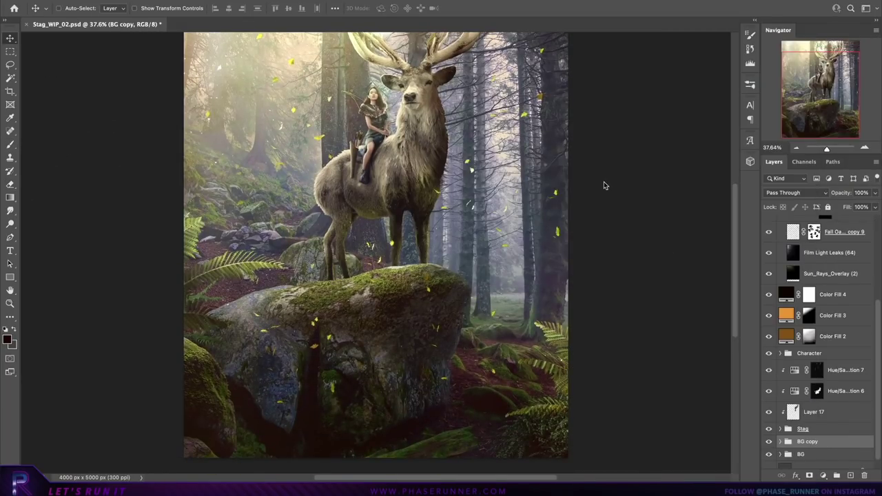
# - Merge the BG copy group into Layer 19 and apply a Gaussian Blur to it
pyautogui.hotkey('ctrl', '-')
pyautogui.press('m')
pyautogui.hotkey('ctrl', 'a')
pyautogui.rightClick(806, 445)
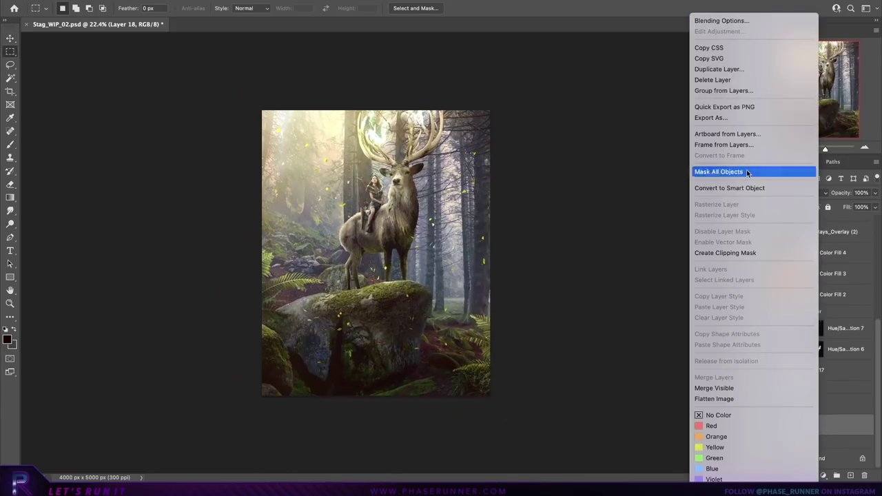
pyautogui.click(749, 172)
pyautogui.click(410, 150)
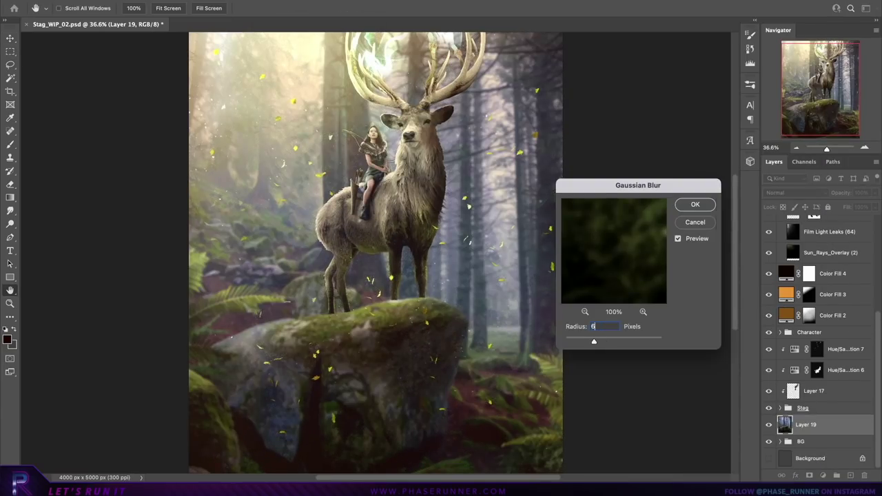
pyautogui.click(696, 205)
# - Add a mask to Layer 19 and paint the blur off the rock with an 800 px brush
pyautogui.click(822, 476)
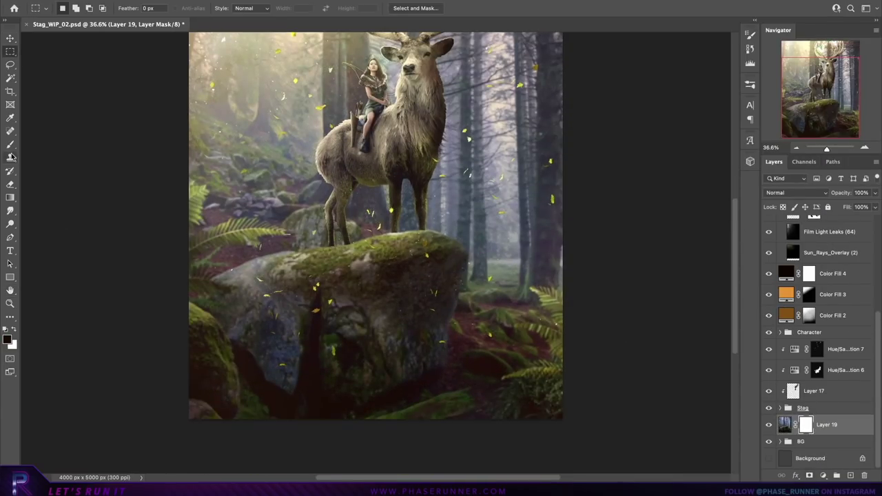
pyautogui.press('b')
pyautogui.scroll(2, 399, 365)
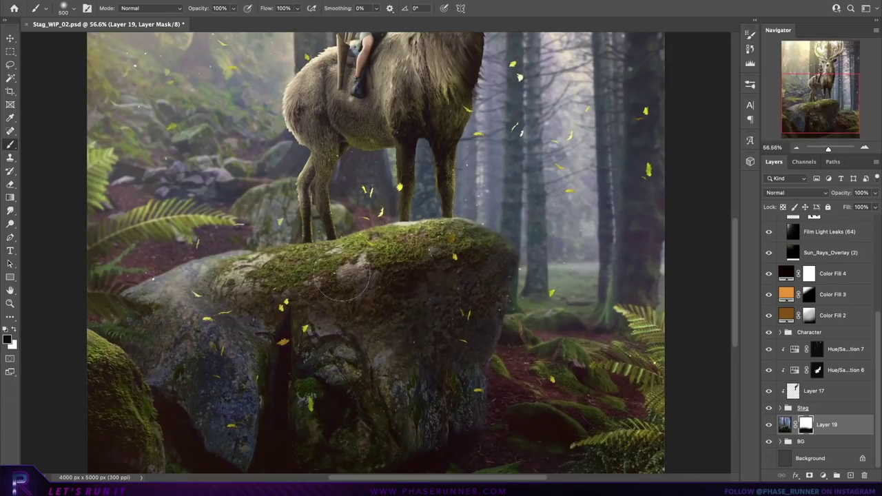
pyautogui.press(']')
pyautogui.press(']')
pyautogui.press(']')
pyautogui.press('[')
pyautogui.press('[')
pyautogui.press('[')
pyautogui.scroll(2, 467, 339)
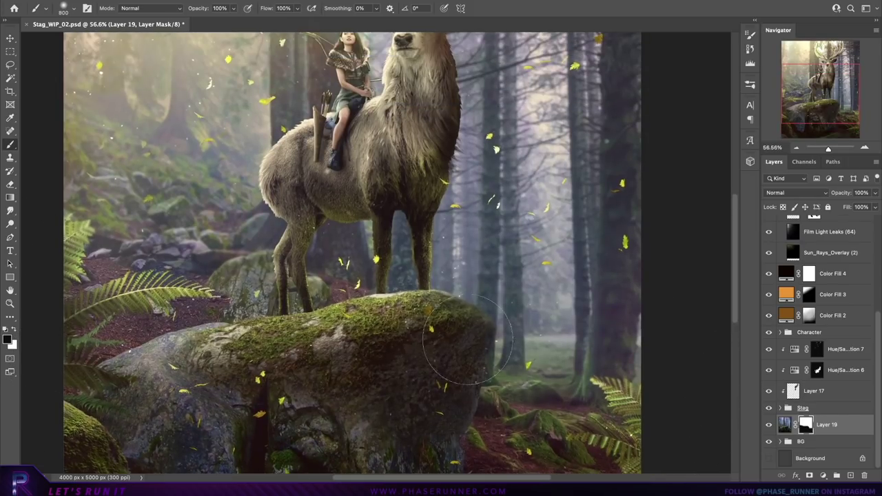
pyautogui.scroll(-3, 457, 416)
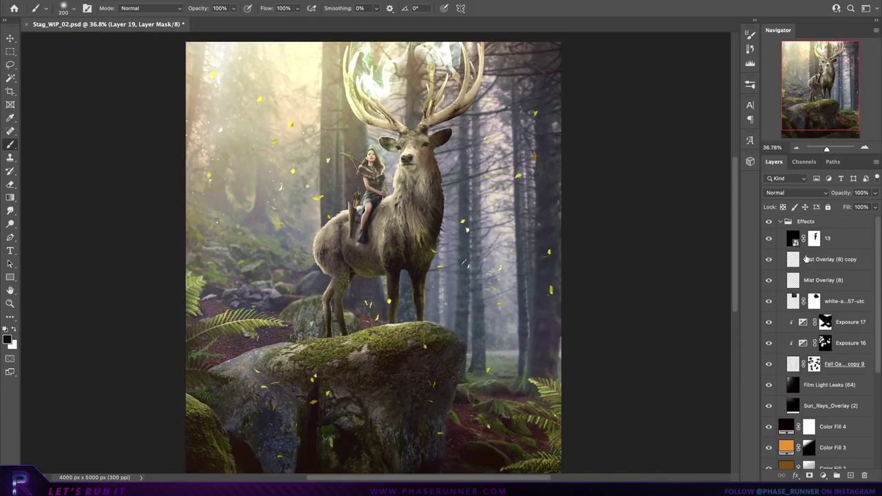
# - Paint dark bottom and right edges on a new layer in Soft Light at 34% opacity
pyautogui.hotkey('ctrl', 'shift', 'alt', 'n')
pyautogui.click(7, 338)
pyautogui.click(703, 317)
pyautogui.moveTo(414, 414)
pyautogui.mouseDown()
pyautogui.moveTo(522, 384)
pyautogui.moveTo(161, 367)
pyautogui.mouseUp()
pyautogui.scroll(1, 344, 276)
pyautogui.click(796, 192)
pyautogui.click(780, 336)
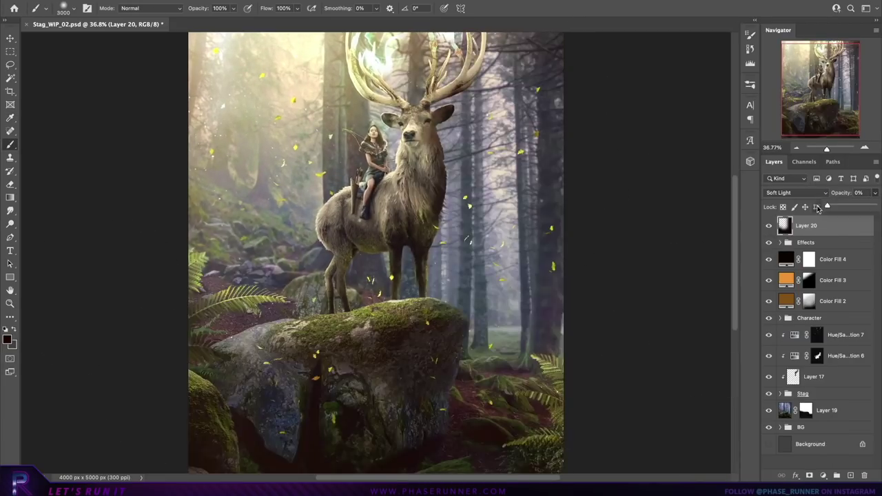
pyautogui.scroll(-1, 441, 275)
pyautogui.moveTo(875, 193); pyautogui.dragTo(841, 207)
# - Paint a pale yellow fff5c4 streak across the rock top on a new layer, Overlay at 28%
pyautogui.hotkey('ctrl', 'shift', 'alt', 'n')
pyautogui.scroll(2, 376, 261)
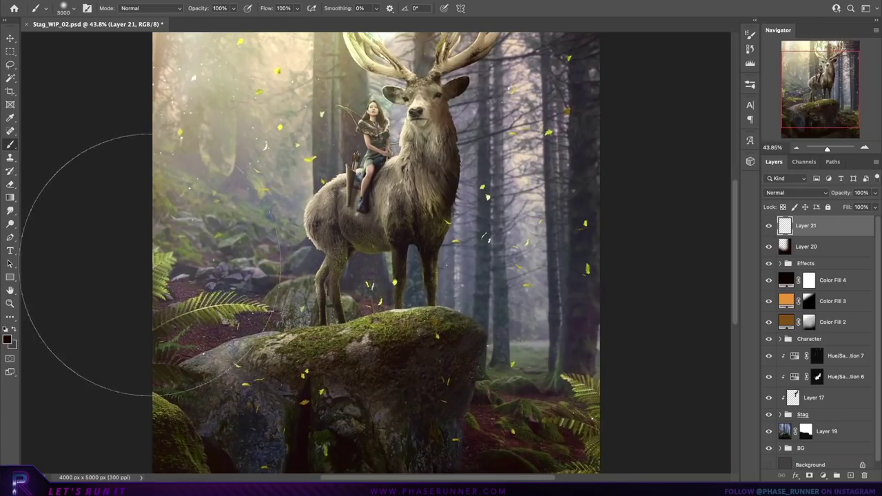
pyautogui.click(7, 339)
pyautogui.click(502, 324)
pyautogui.click(704, 317)
pyautogui.press('b')
pyautogui.moveTo(475, 312); pyautogui.dragTo(196, 353)
pyautogui.click(796, 192)
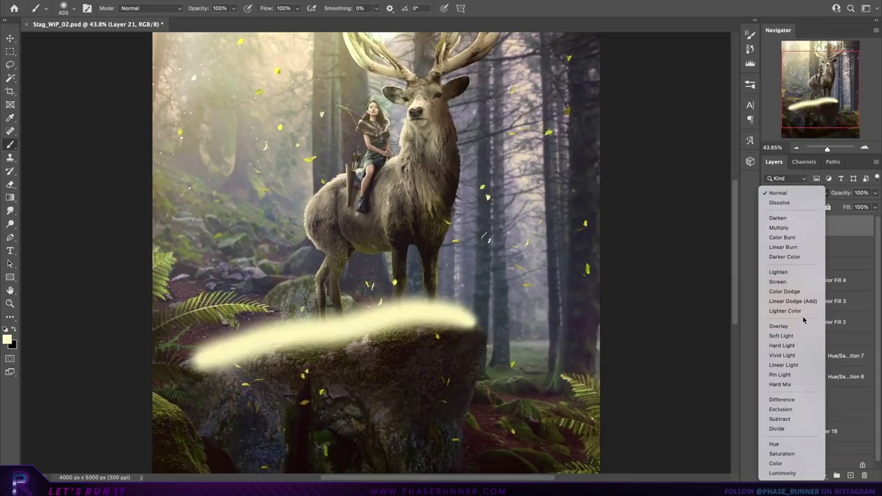
pyautogui.click(780, 324)
pyautogui.moveTo(875, 193); pyautogui.dragTo(837, 207)
# - Enlarge the brush to 600 px while zooming around the scene
pyautogui.scroll(1, 275, 262)
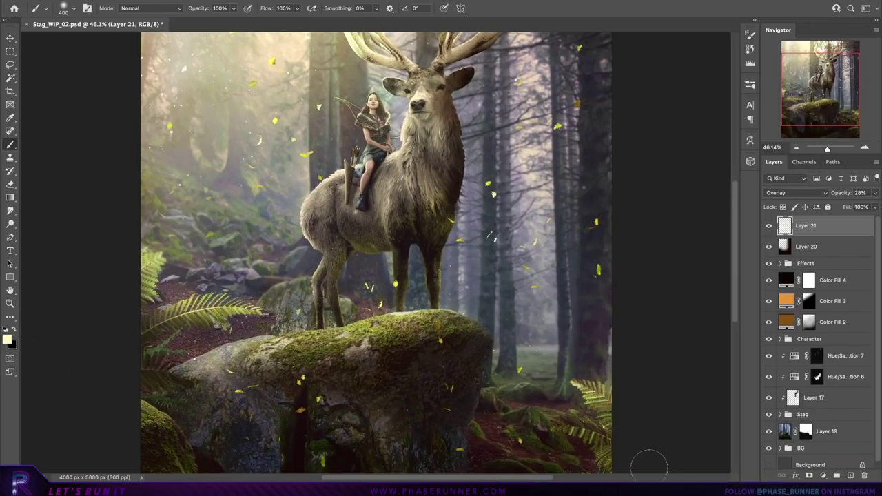
pyautogui.scroll(-3, 330, 336)
pyautogui.scroll(4, 358, 331)
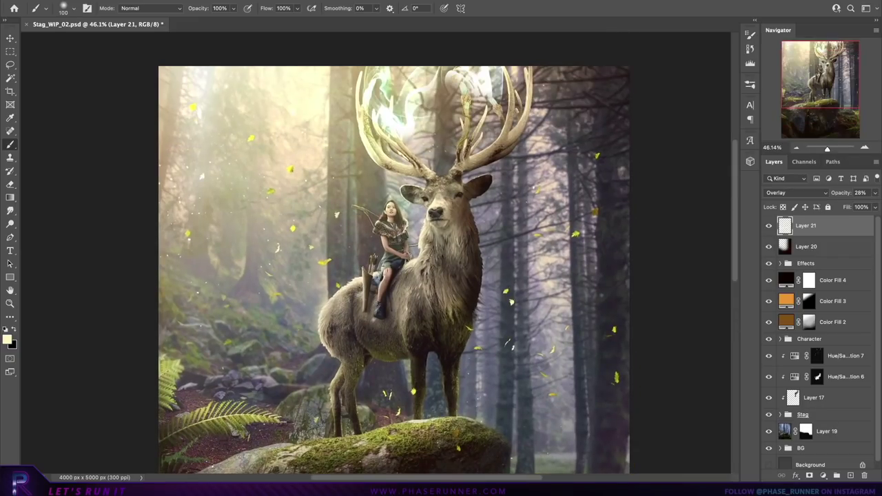
pyautogui.press(']')
pyautogui.press(']')
pyautogui.press(']')
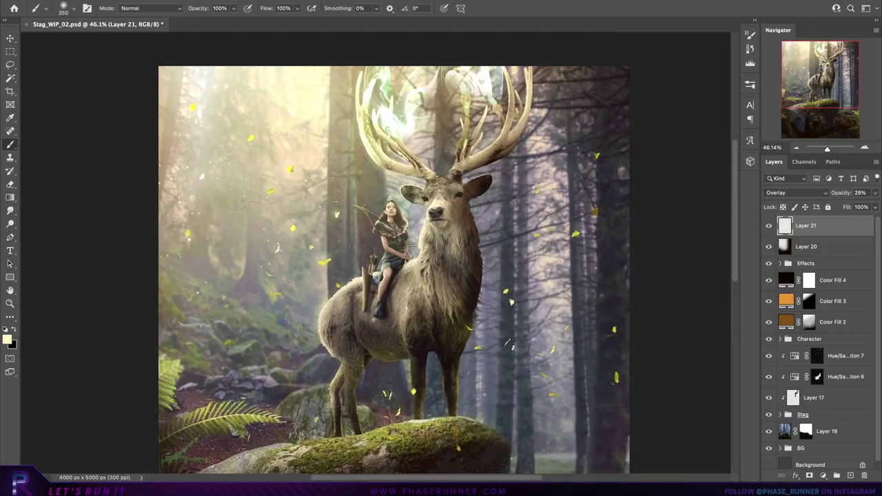
pyautogui.scroll(-3, 393, 262)
pyautogui.scroll(1, 393, 261)
pyautogui.scroll(1, 505, 243)
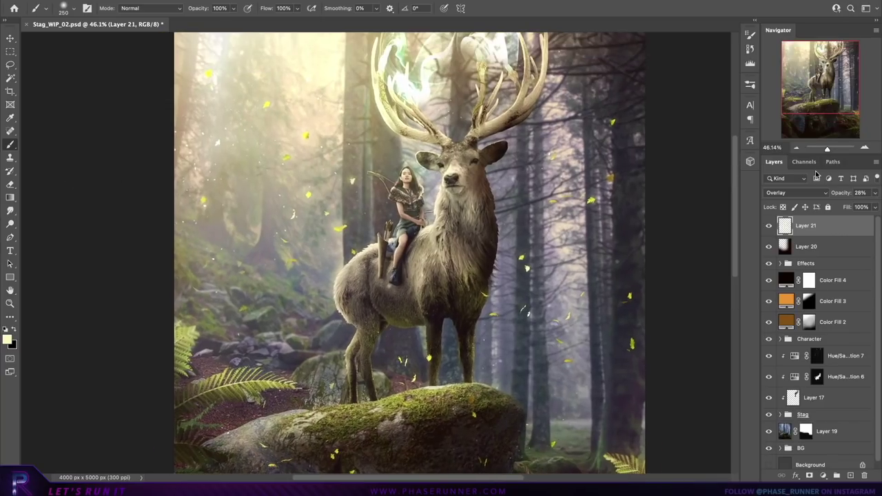
pyautogui.scroll(-3, 524, 303)
# - On a new layer, outline a diagonal band from the upper left and fill it pale yellow
pyautogui.hotkey('ctrl', 'shift', 'alt', 'n')
pyautogui.scroll(-3, 414, 275)
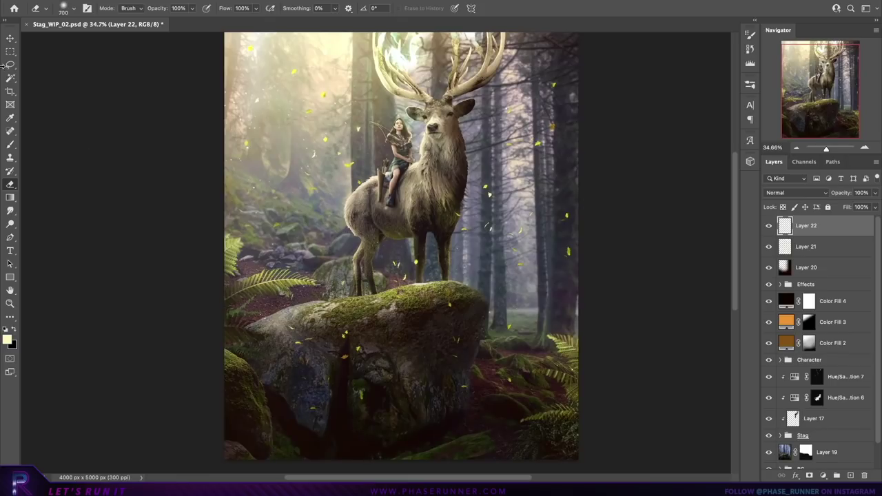
pyautogui.press('l')
pyautogui.click(345, 86)
pyautogui.click(555, 327)
pyautogui.hotkey('alt', 'BackSpace')
pyautogui.hotkey('ctrl', 'd')
# - Blur the light band by 20 pixels and blend it in Overlay at 35% opacity
pyautogui.click(413, 146)
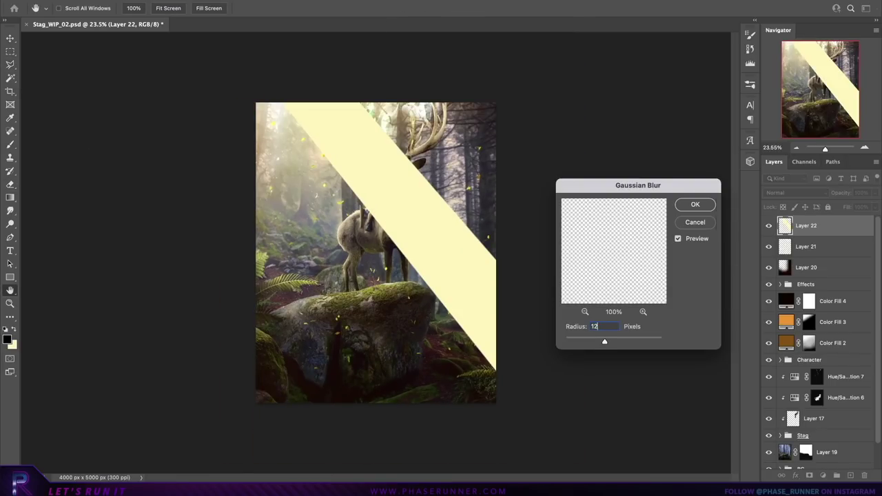
pyautogui.write('20')
pyautogui.click(695, 205)
pyautogui.click(796, 193)
pyautogui.click(813, 325)
pyautogui.click(876, 193)
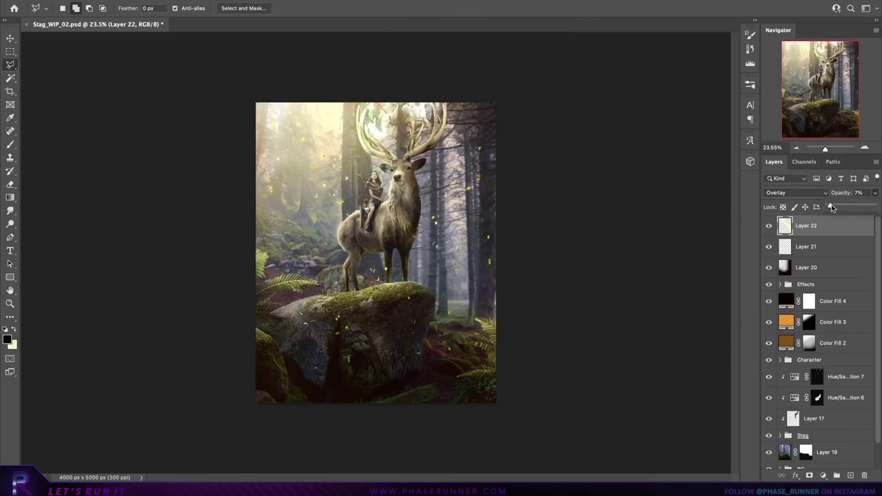
pyautogui.moveTo(869, 207); pyautogui.dragTo(842, 209)
# - Duplicate the light band, shrink the copy toward the upper left, and select the rock glow layer
pyautogui.rightClick(813, 225)
pyautogui.click(730, 67)
pyautogui.press('Return')
pyautogui.hotkey('ctrl', 't')
pyautogui.press('Return')
pyautogui.press('e')
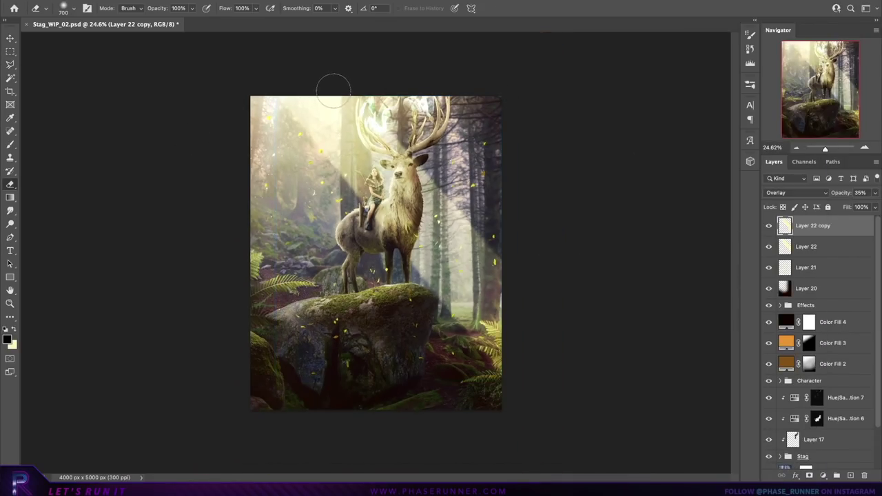
pyautogui.hotkey('ctrl', 'z')
pyautogui.hotkey('ctrl', 't')
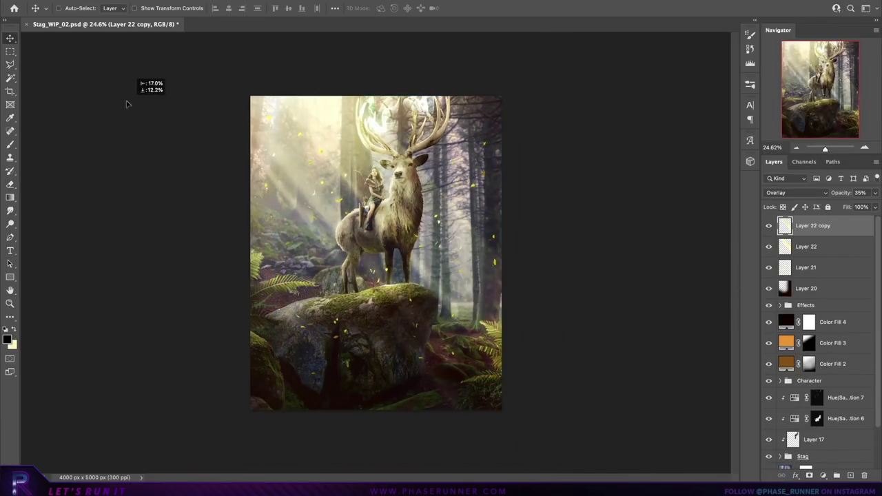
pyautogui.moveTo(129, 103); pyautogui.dragTo(167, 108)
pyautogui.moveTo(256, 217)
pyautogui.mouseDown()
pyautogui.moveTo(393, 220)
pyautogui.moveTo(293, 218)
pyautogui.mouseUp()
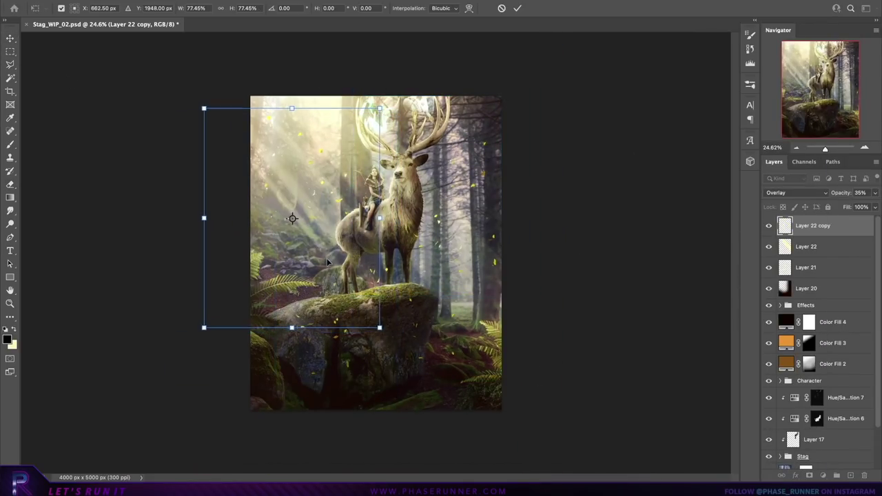
pyautogui.press('Return')
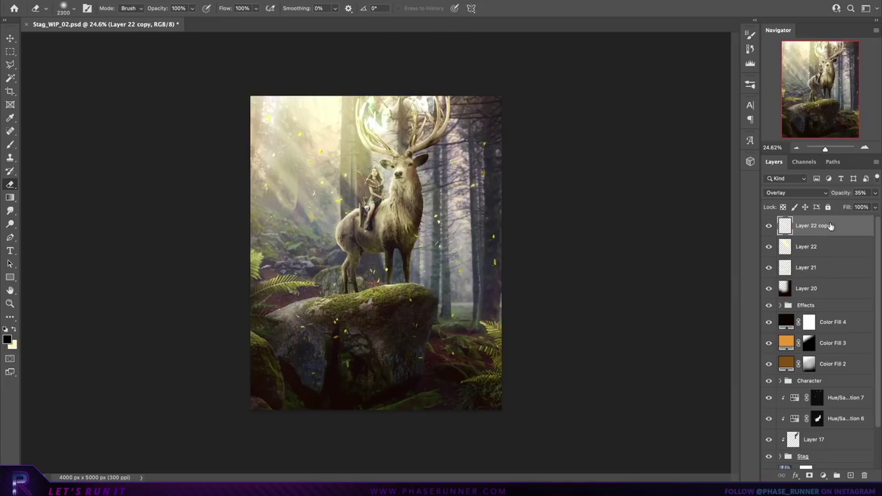
pyautogui.click(807, 274)
# - Clip the lightening adjustment to the Character group, invert its mask, and blend it in Soft Light
pyautogui.hotkey('ctrl', '0')
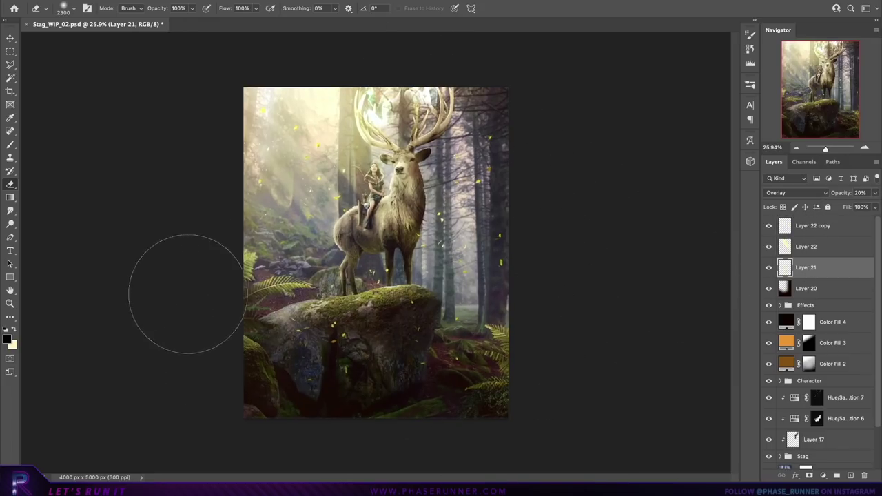
pyautogui.press('v')
pyautogui.click(809, 381)
pyautogui.hotkey('ctrl', 'alt', 'g')
pyautogui.hotkey('ctrl', 'i')
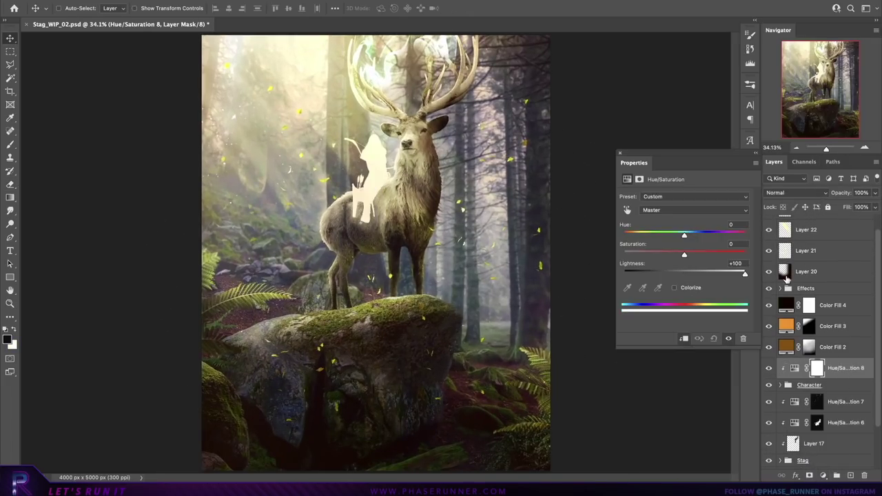
pyautogui.scroll(5, 368, 110)
pyautogui.scroll(1, 789, 275)
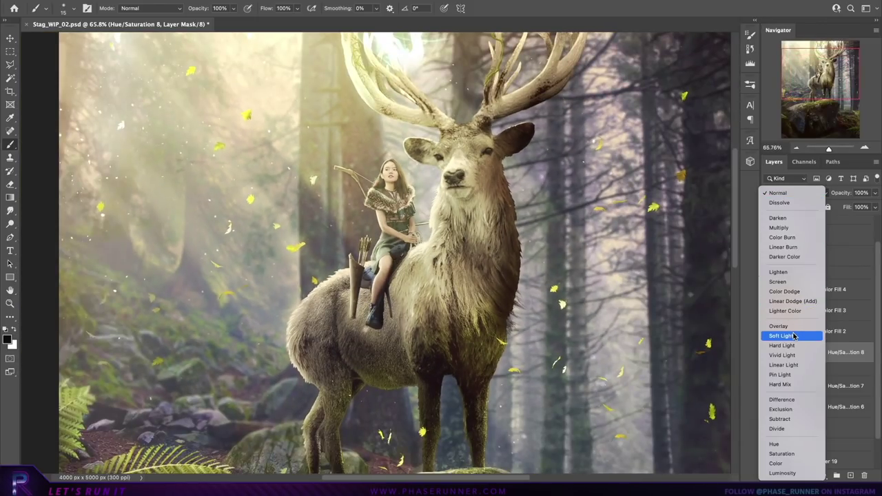
pyautogui.click(792, 332)
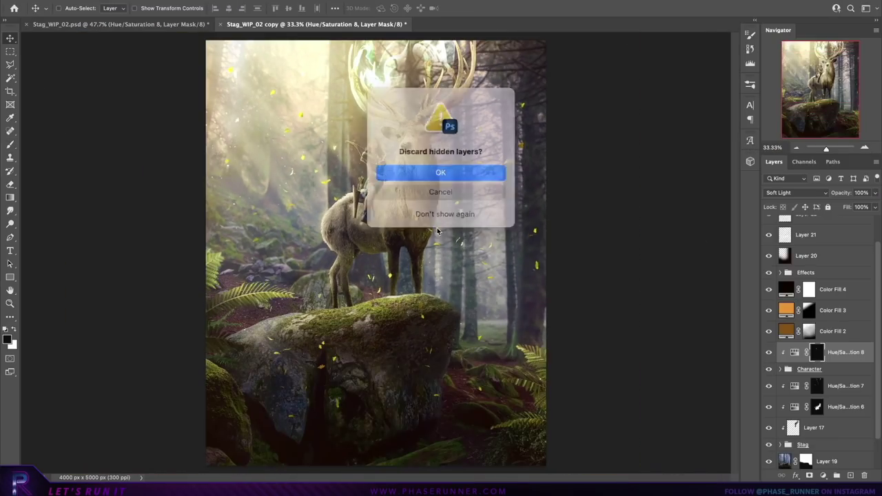
# - Discard hidden layers, then in Camera Raw set Highlights +11, Lights and Darks -8
pyautogui.press('Return')
pyautogui.hotkey('ctrl', 'shift', 'a')
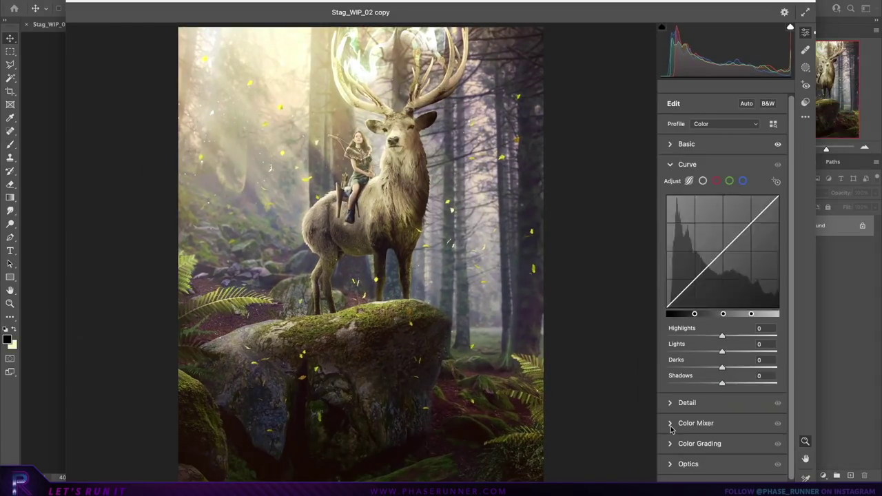
pyautogui.moveTo(722, 307); pyautogui.dragTo(718, 323)
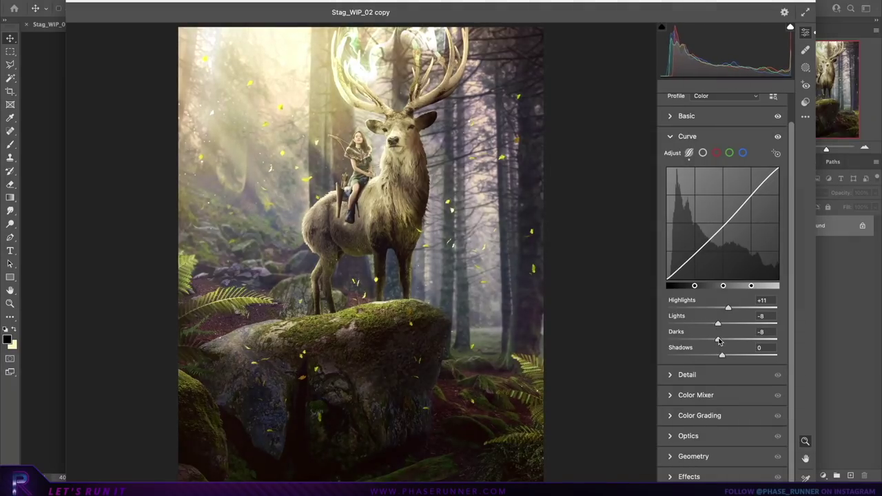
pyautogui.click(692, 416)
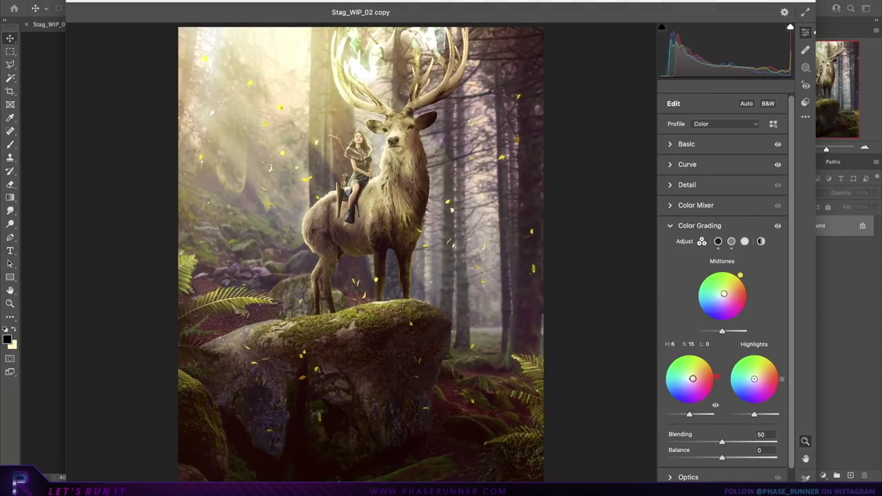